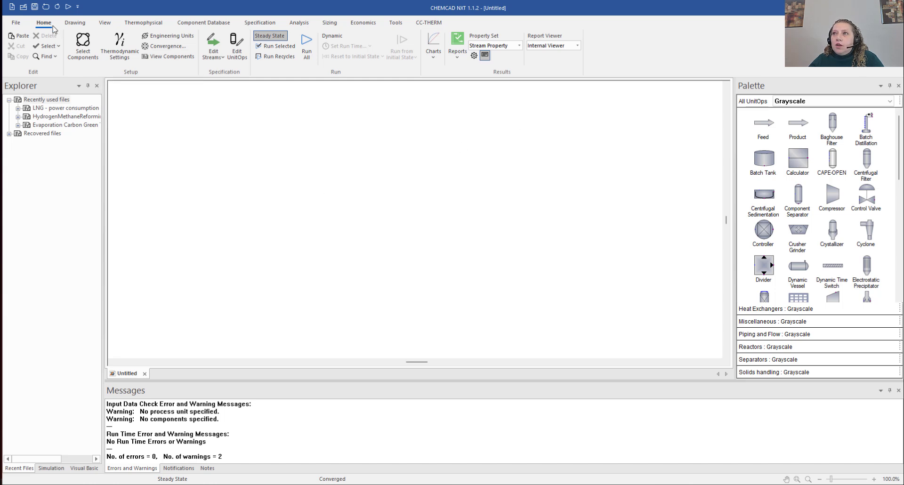
# Step: Examine the flowsheet's Engineering Units settings, including the pressure unit choices and the option to save a new profile, and leave them unapplied
pyautogui.click(75, 23)
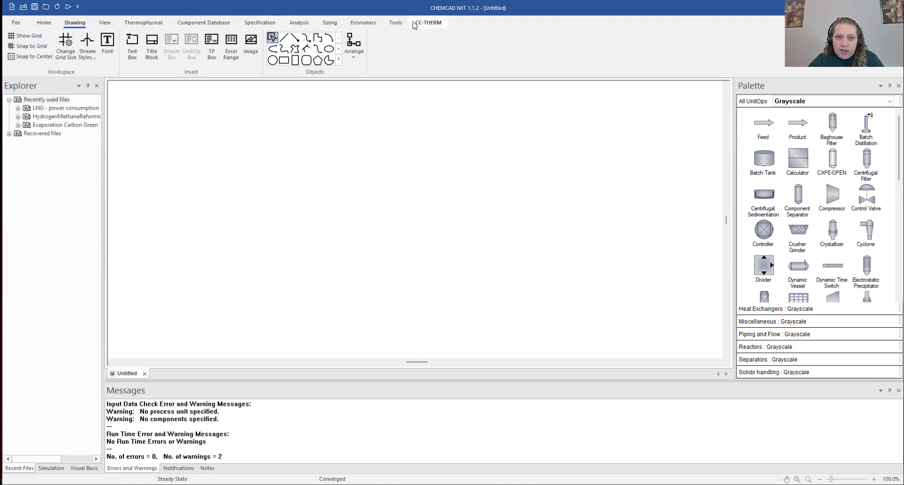
pyautogui.click(44, 23)
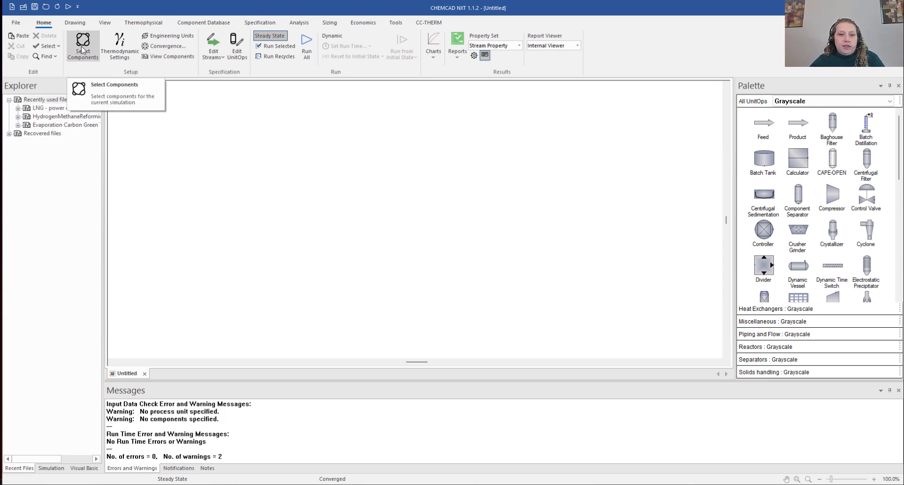
pyautogui.click(189, 38)
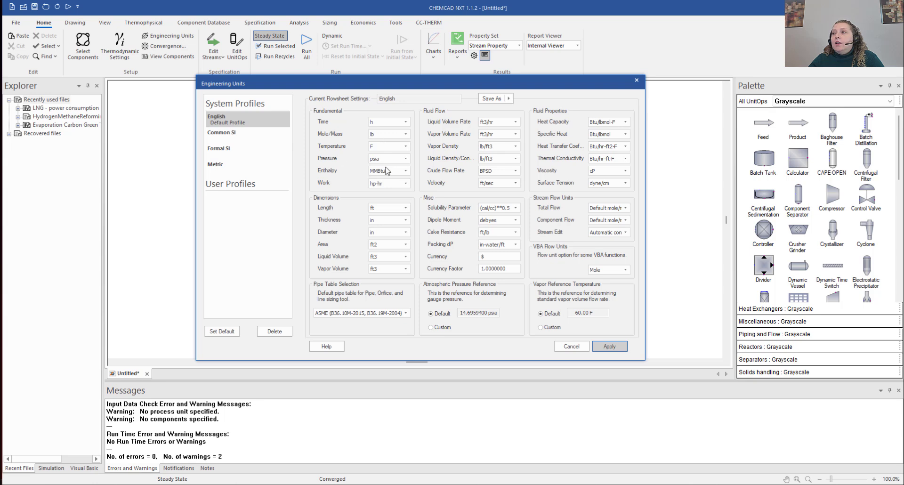
pyautogui.click(405, 159)
pyautogui.click(406, 160)
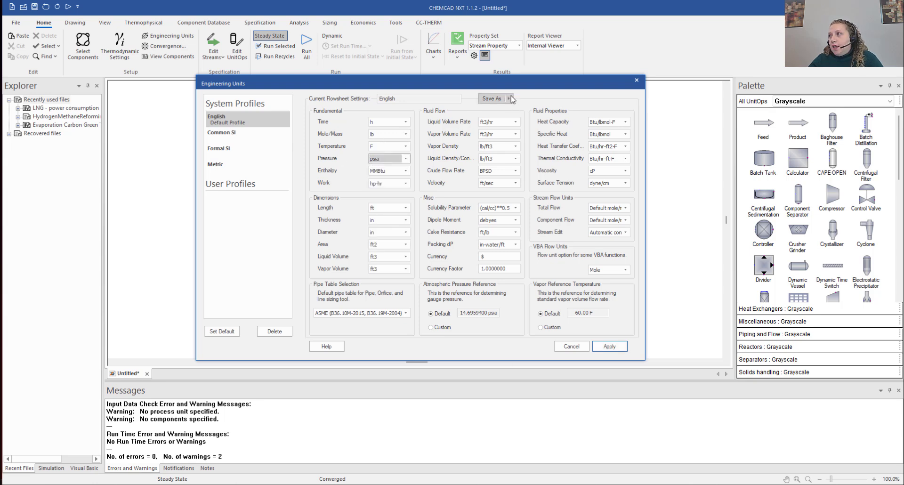
pyautogui.click(510, 99)
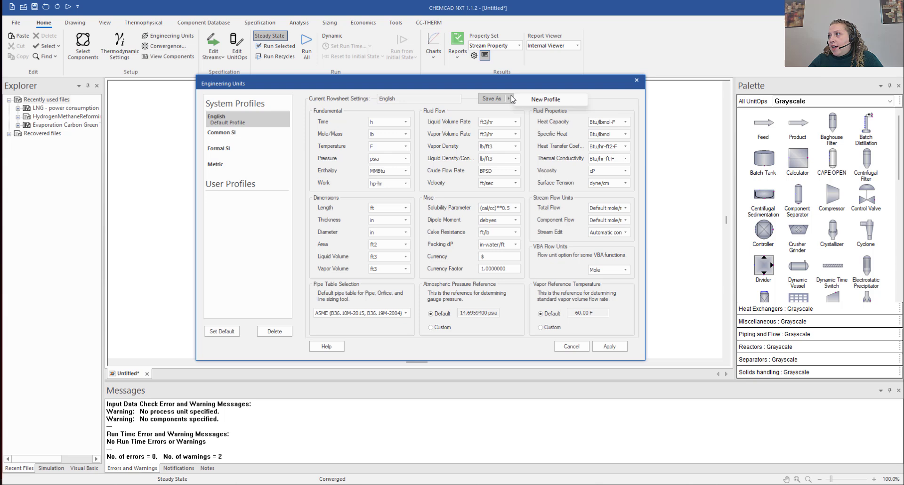
pyautogui.click(471, 99)
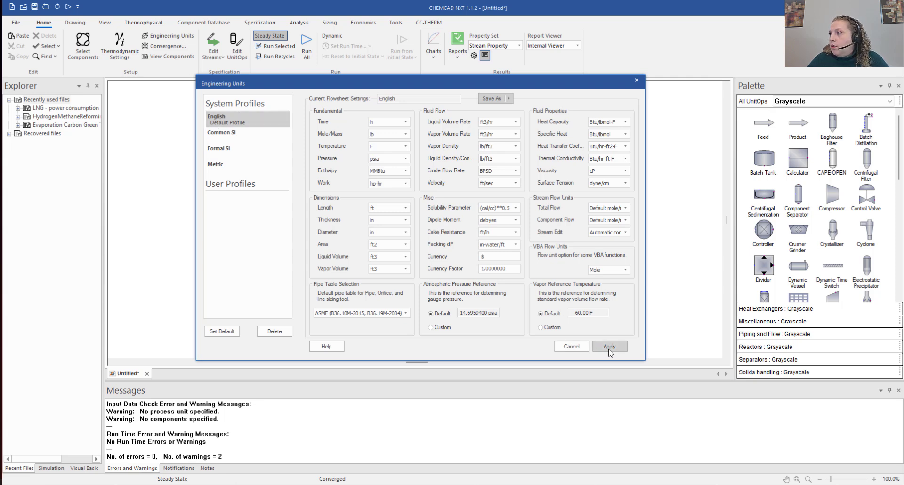
pyautogui.click(570, 348)
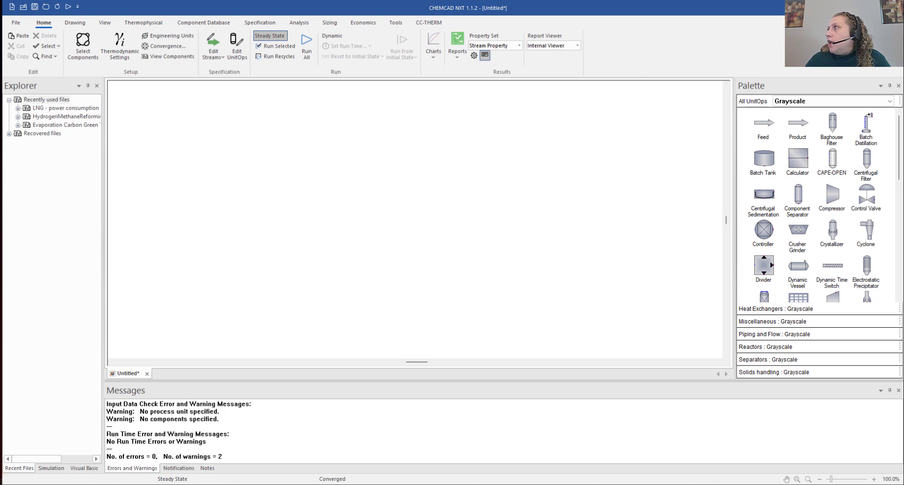
# Step: Collapse and restore the ribbon, and add the Select Components command to the Quick Access Toolbar
pyautogui.hotkey('ctrl', 'F1')
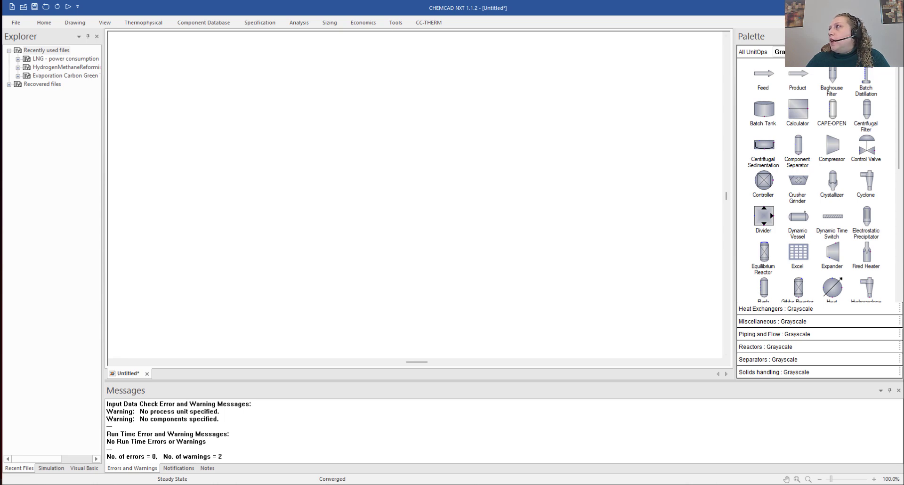
pyautogui.hotkey('ctrl', 'F1')
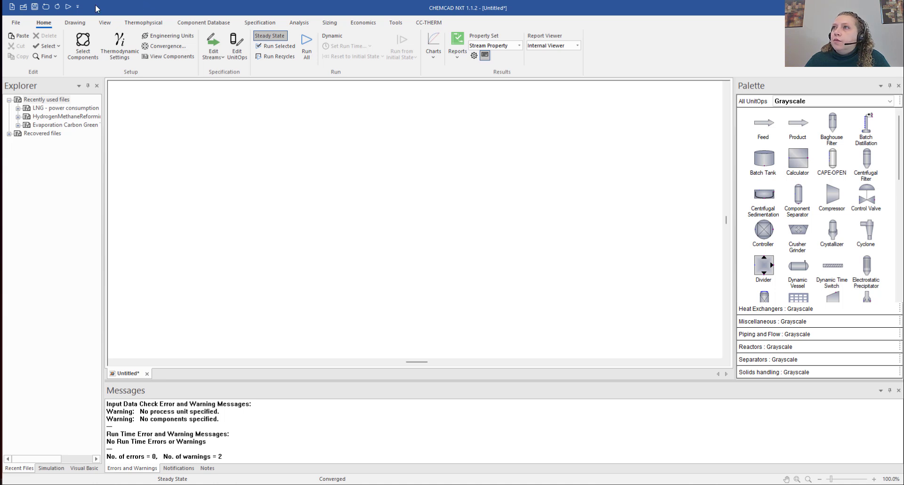
pyautogui.rightClick(82, 43)
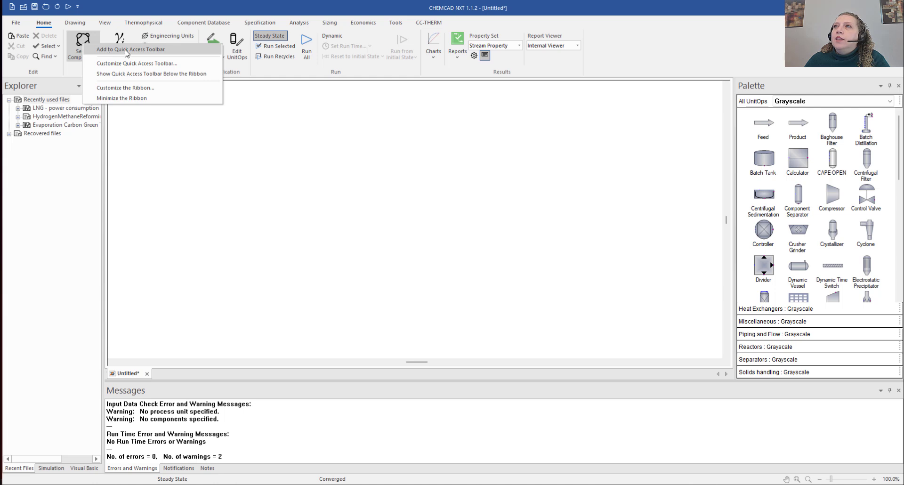
pyautogui.click(160, 54)
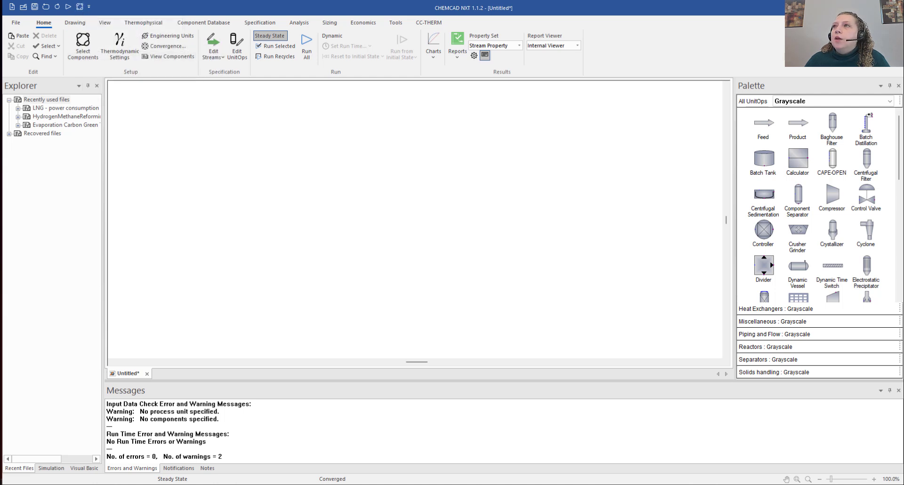
# Step: Minimize the ribbon and expand it again, look over the View commands, and return to the Home commands
pyautogui.doubleClick(44, 22)
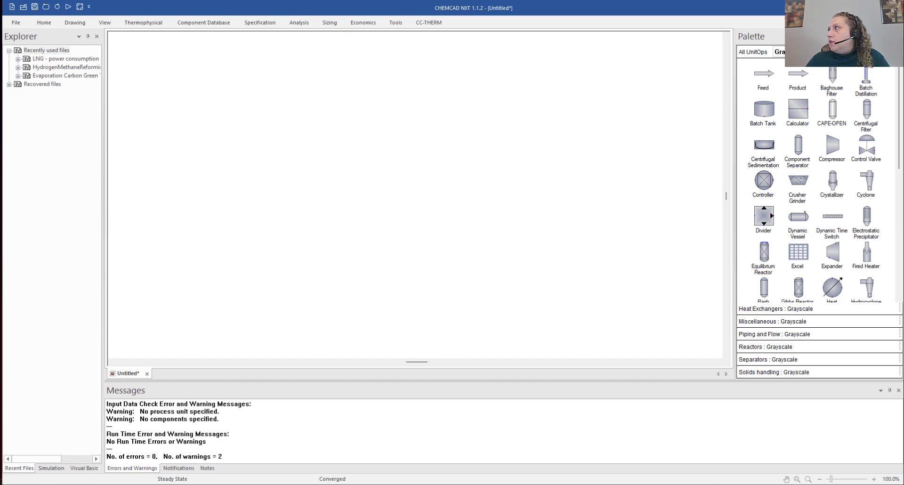
pyautogui.doubleClick(44, 22)
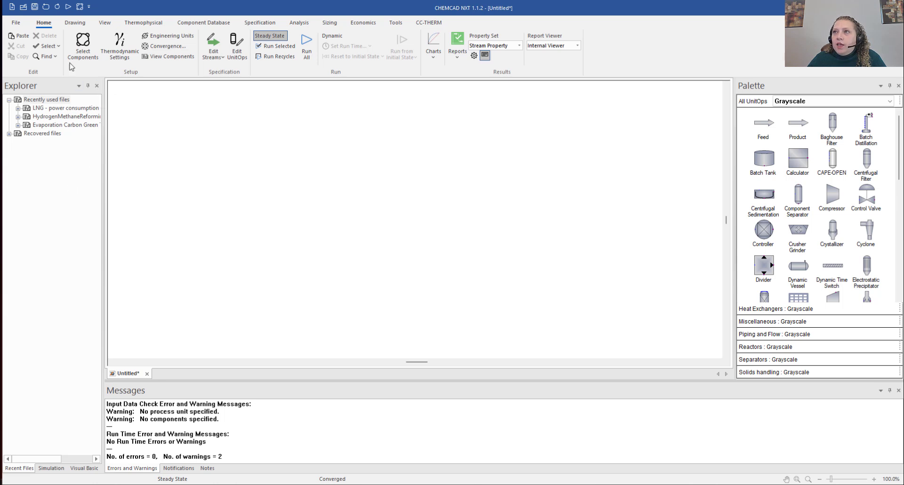
pyautogui.click(108, 25)
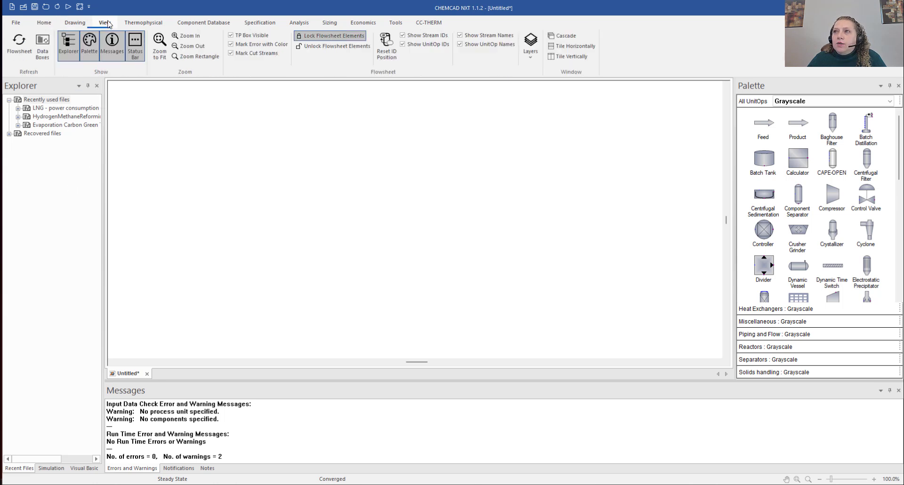
pyautogui.click(47, 26)
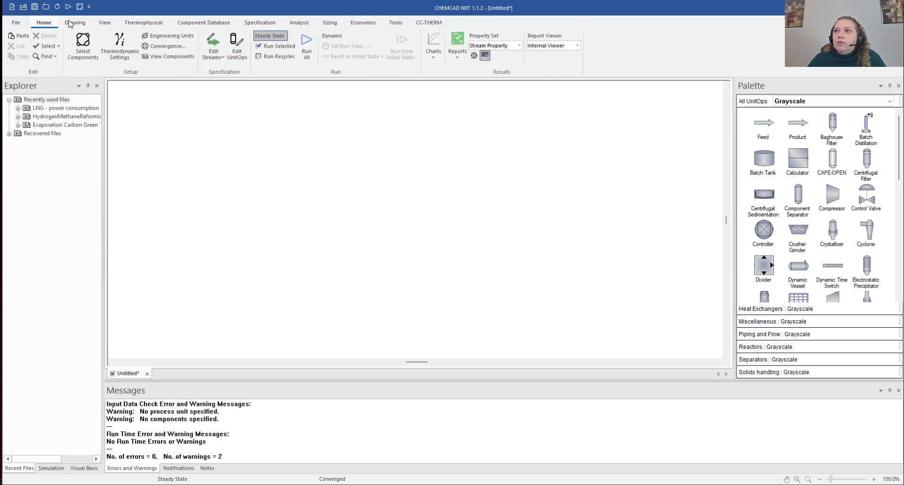
pyautogui.click(86, 35)
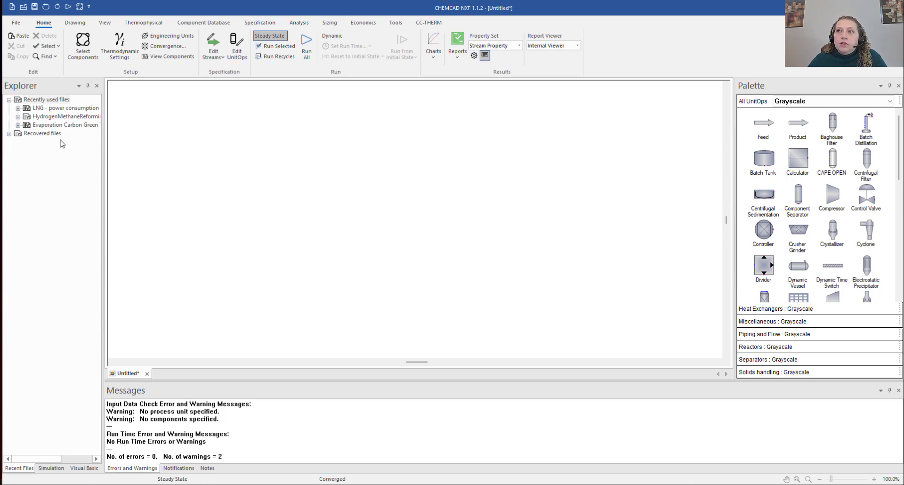
# Step: Show the Simulation tree in the Explorer pane, and close and reopen the Messages pane
pyautogui.click(51, 468)
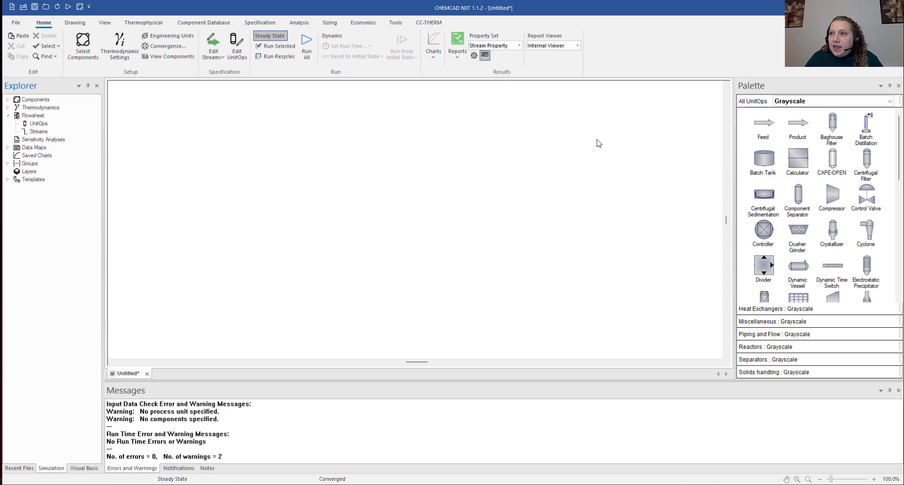
pyautogui.click(898, 390)
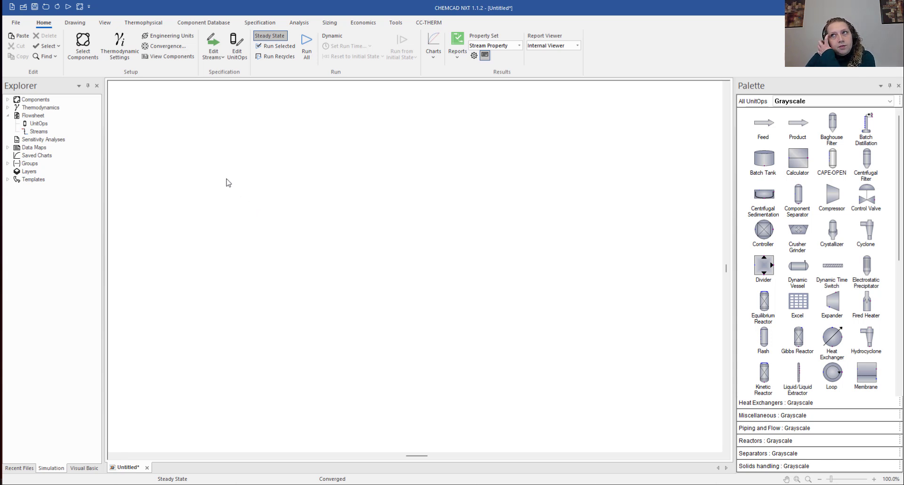
pyautogui.click(105, 22)
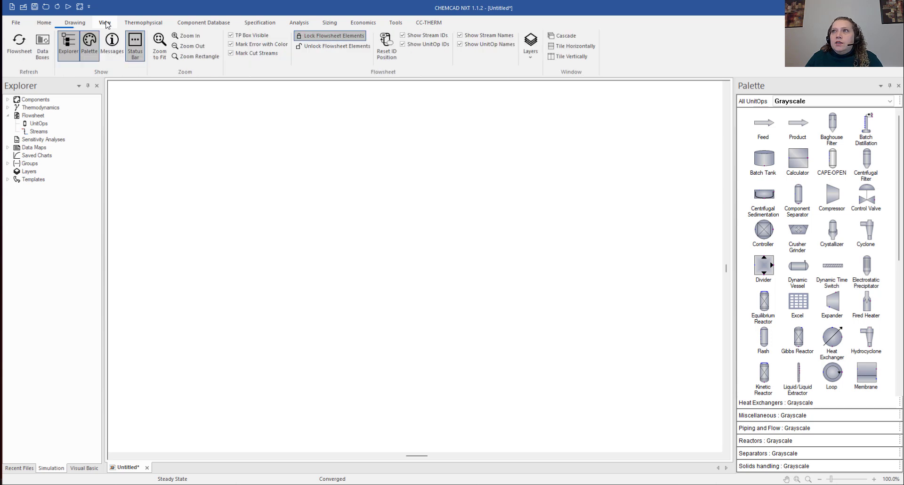
pyautogui.click(113, 44)
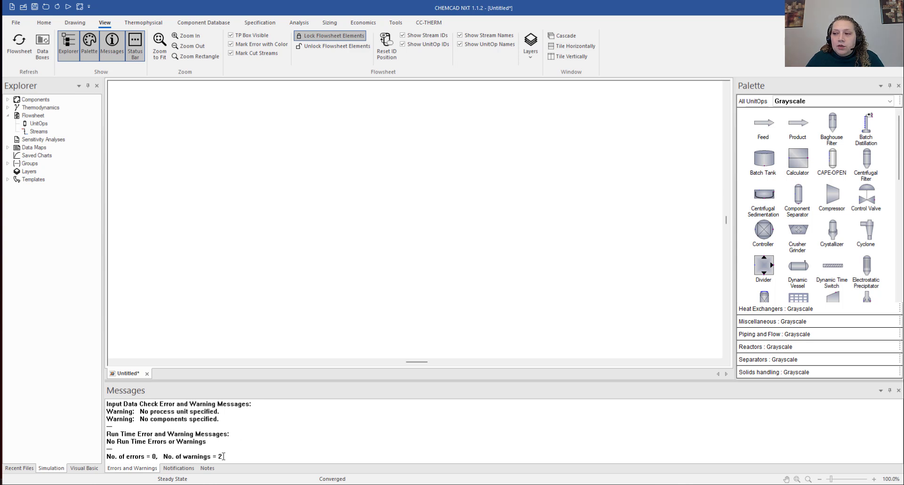
# Step: Review the errors and warnings in the Messages pane, along with its Notifications and Notes pages
pyautogui.moveTo(220, 456); pyautogui.dragTo(168, 456)
pyautogui.moveTo(217, 418); pyautogui.dragTo(138, 415)
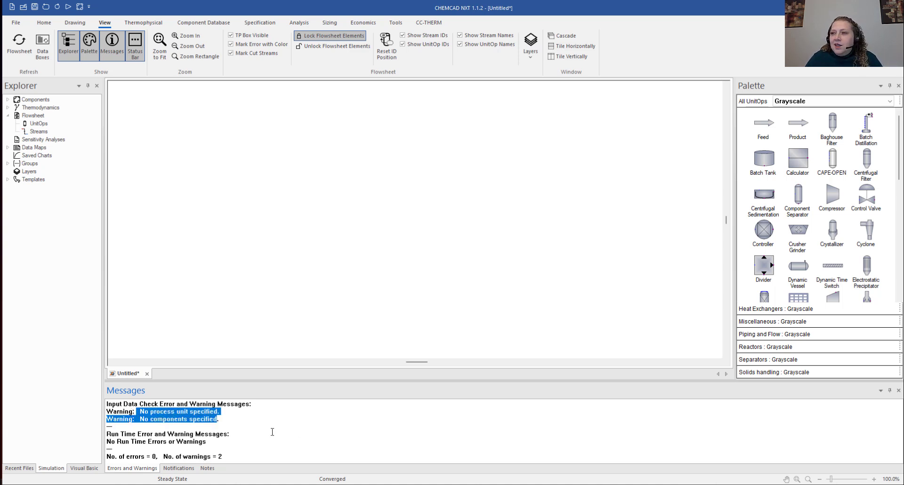
pyautogui.click(178, 468)
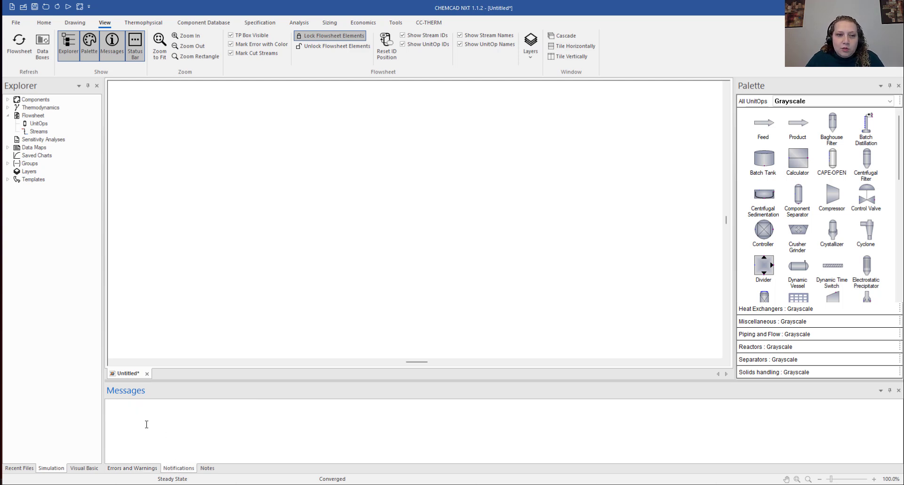
pyautogui.click(206, 468)
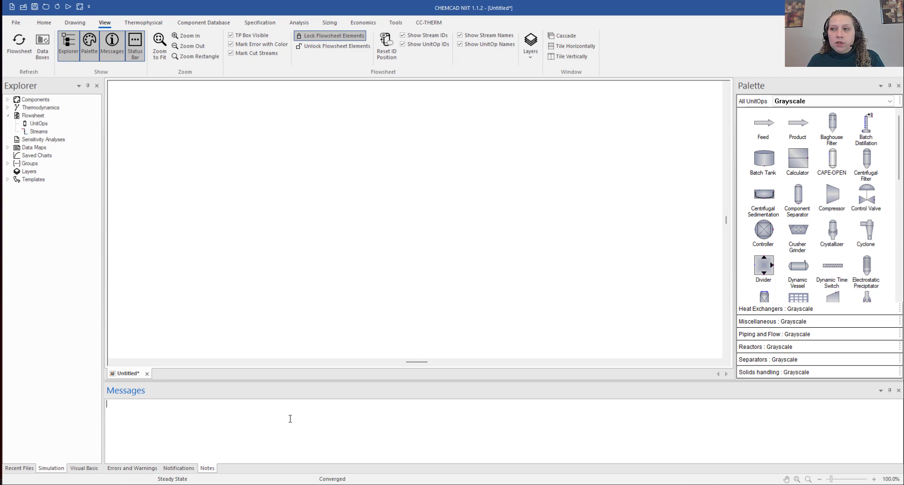
pyautogui.click(132, 471)
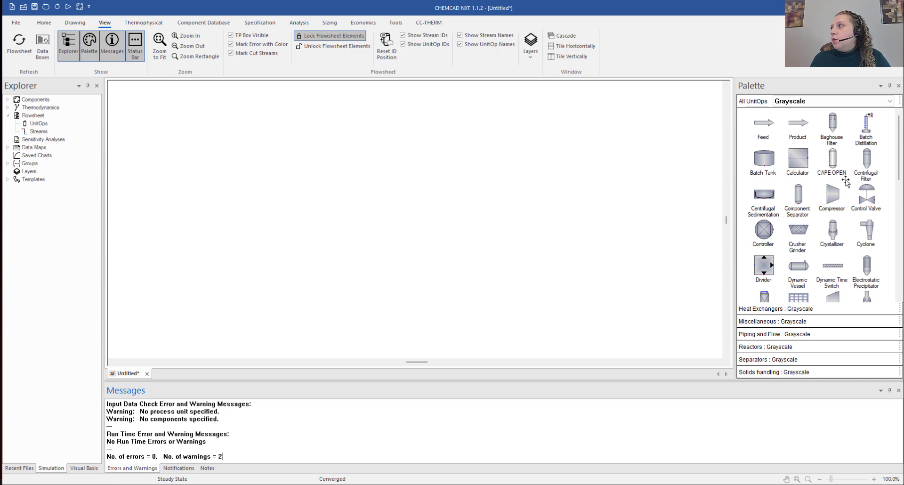
# Step: Switch the unit operations palette to System Color symbols and back to Grayscale
pyautogui.click(889, 102)
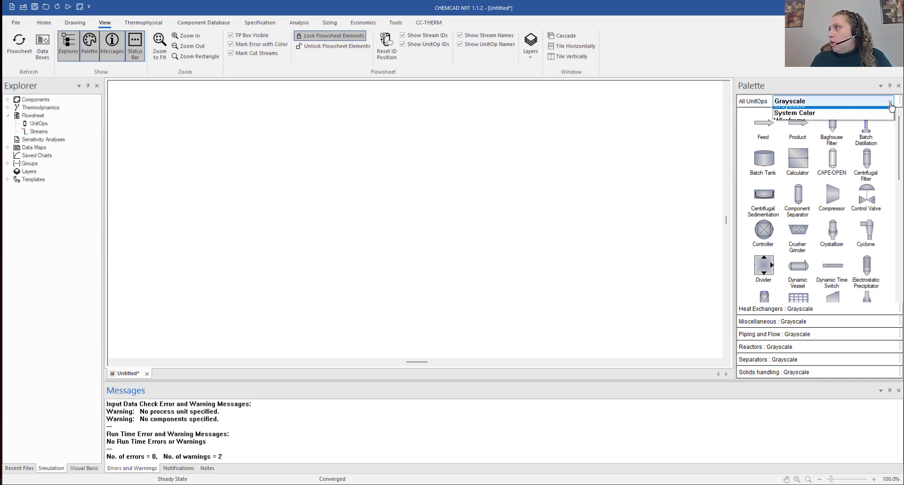
pyautogui.click(829, 121)
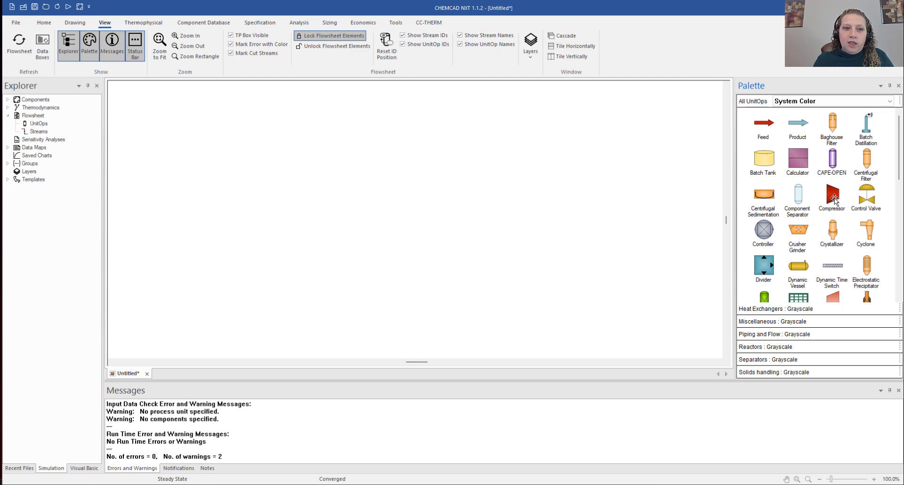
pyautogui.click(890, 101)
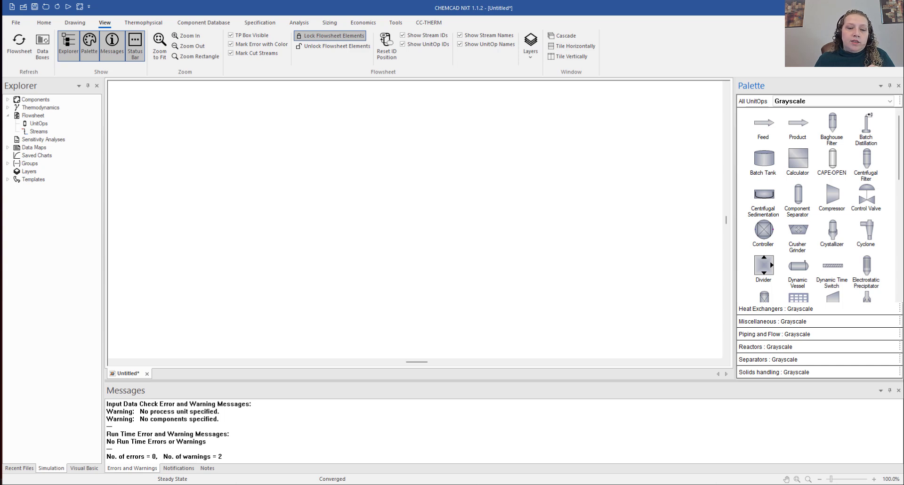
# Step: Add Methane, Ethane and Propane to the simulation's selected components
pyautogui.click(43, 24)
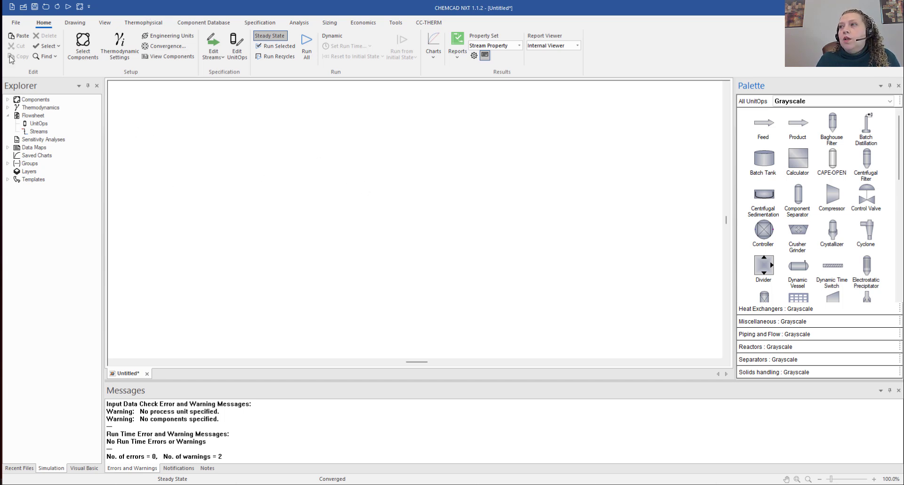
pyautogui.click(83, 47)
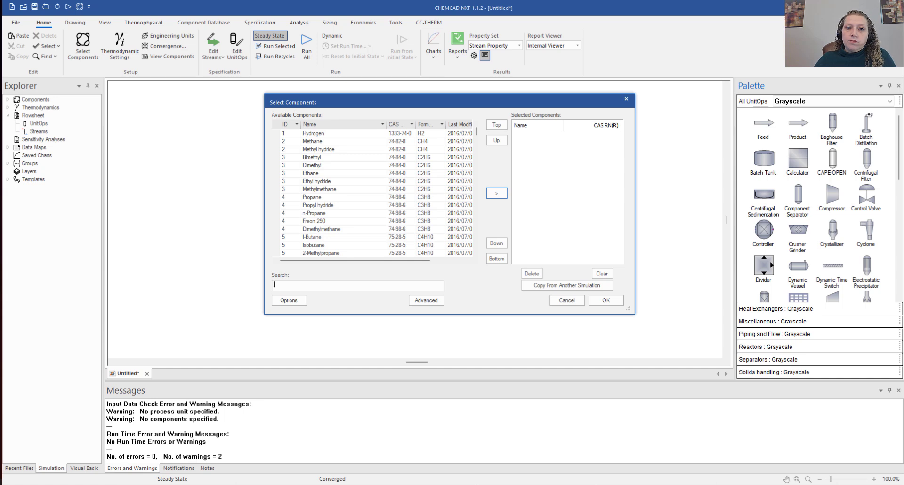
pyautogui.doubleClick(320, 142)
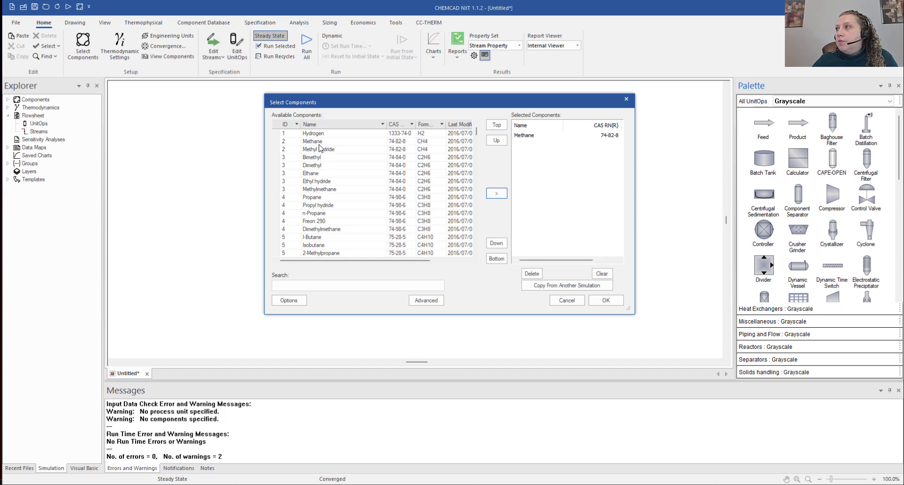
pyautogui.doubleClick(312, 173)
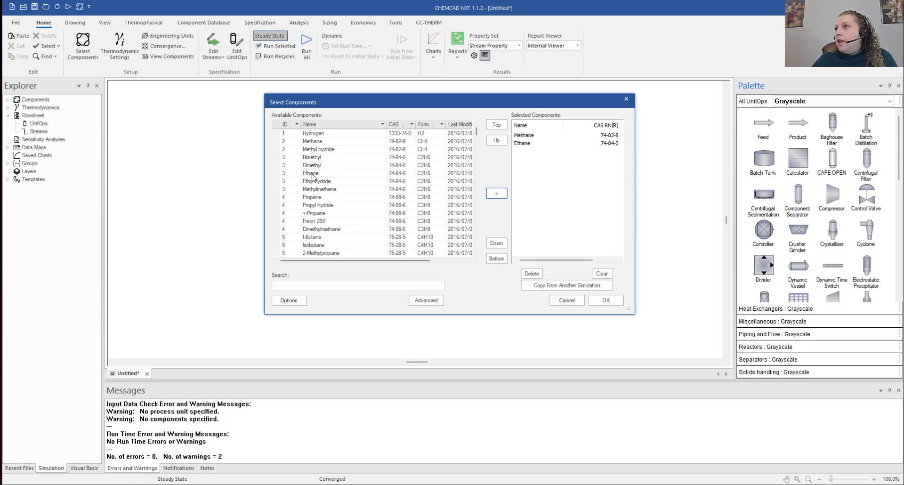
pyautogui.doubleClick(313, 198)
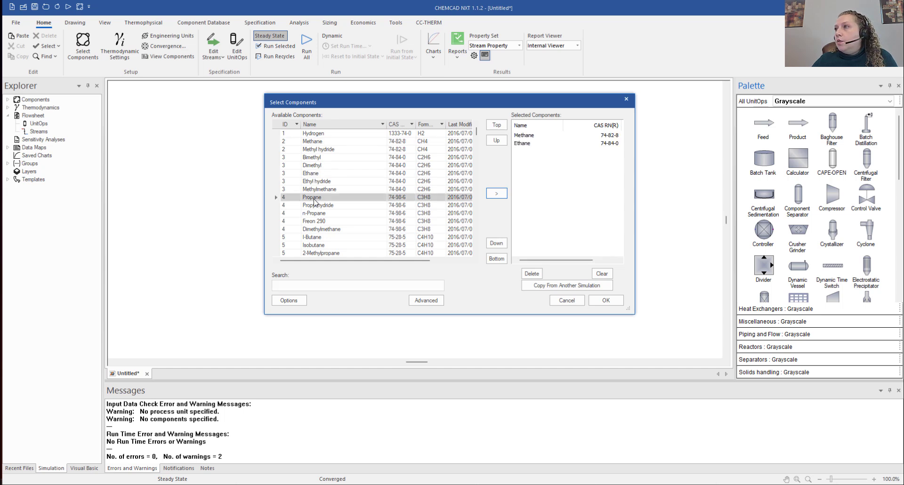
# Step: Search the available components for Nitrogen and add it to the selected components
pyautogui.click(353, 285)
pyautogui.write('nitro')
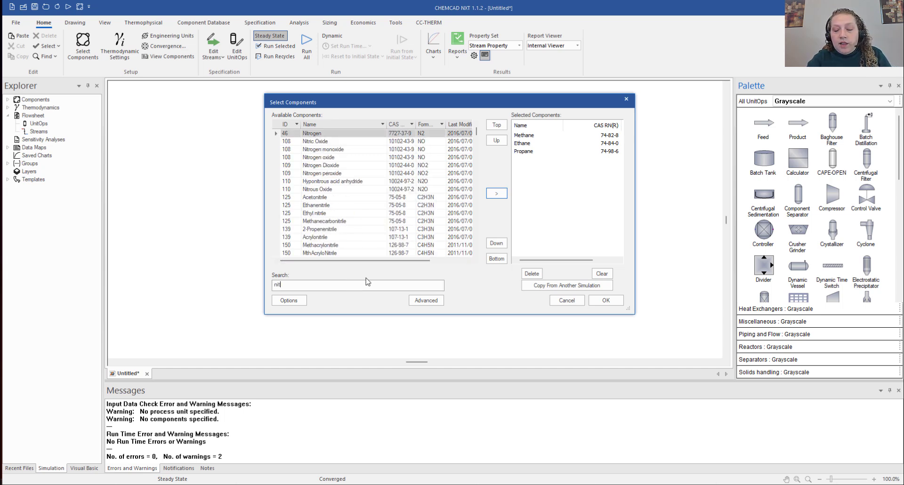
pyautogui.doubleClick(316, 135)
# Step: Search the available components for Water, add it to the selected components and confirm the component selection
pyautogui.click(355, 286)
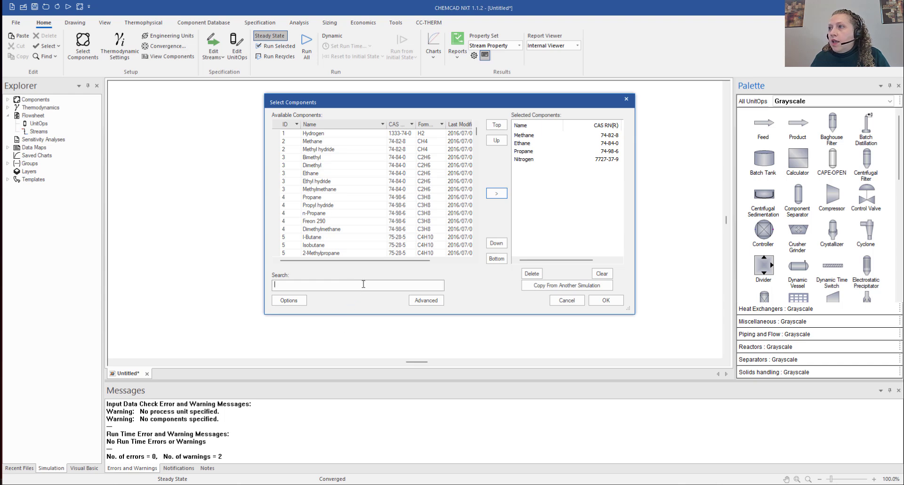
pyautogui.write('water')
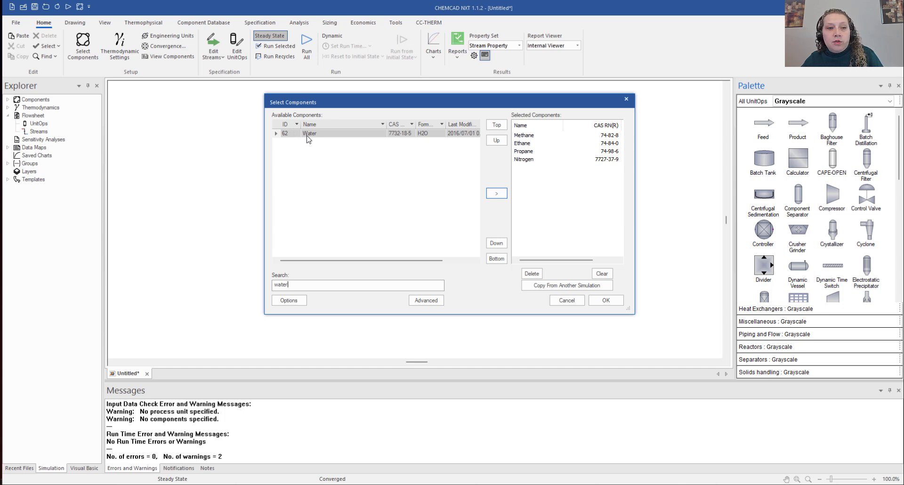
pyautogui.click(498, 198)
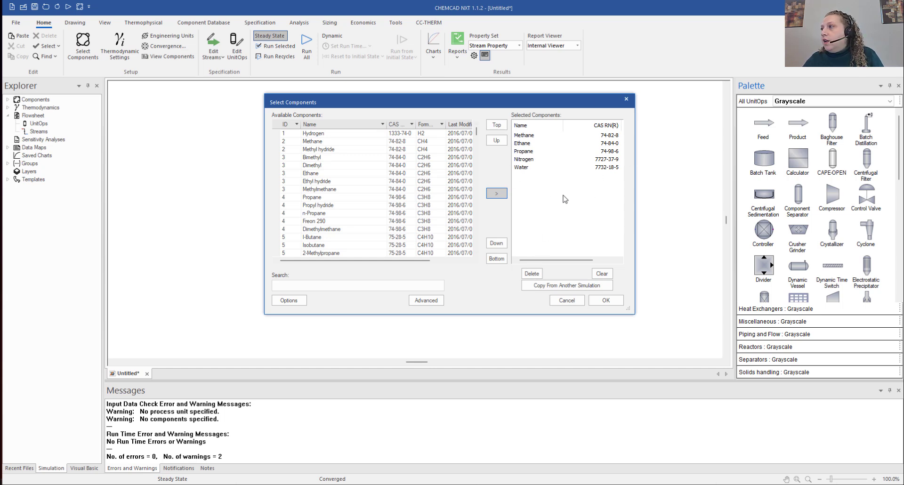
pyautogui.click(606, 301)
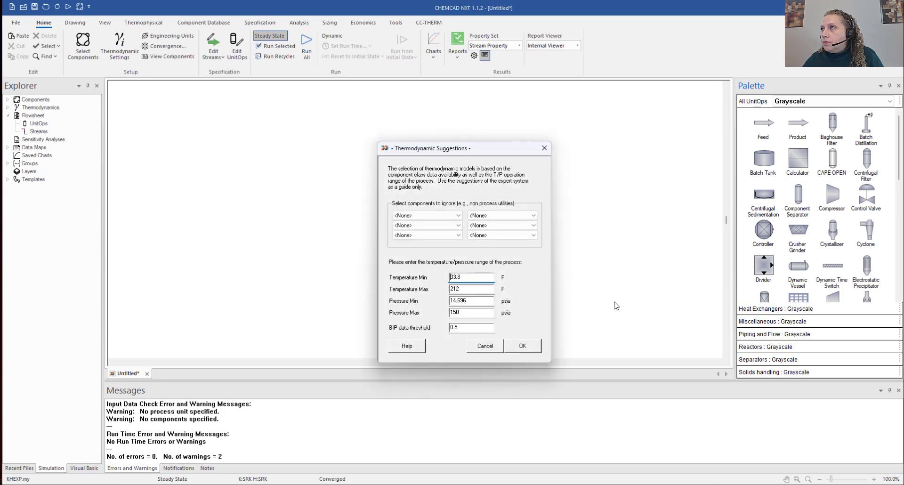
# Step: Request a thermodynamic model suggestion with Water ignored and a minimum process temperature of -250 F, and accept it
pyautogui.moveTo(490, 149); pyautogui.dragTo(456, 105)
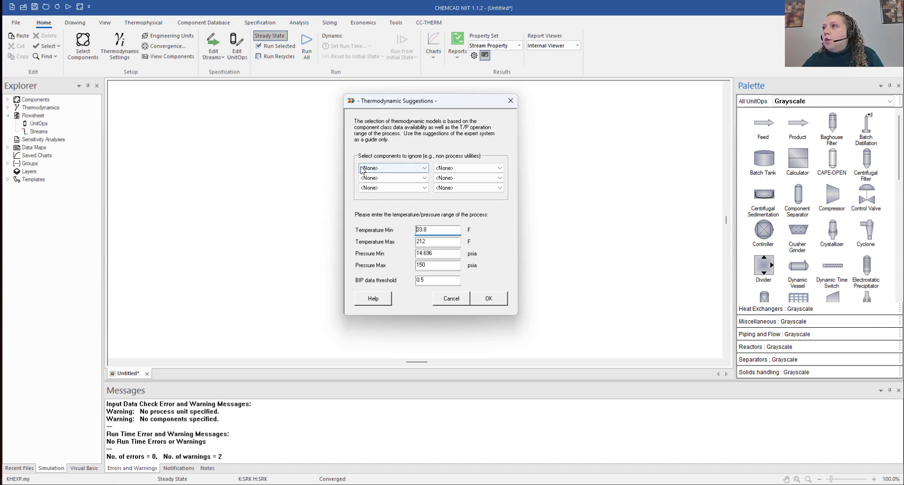
pyautogui.click(424, 168)
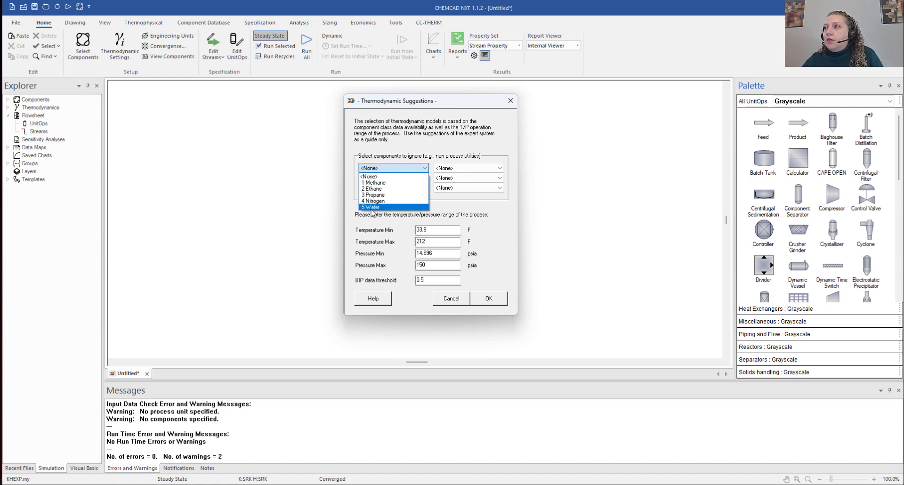
pyautogui.click(377, 207)
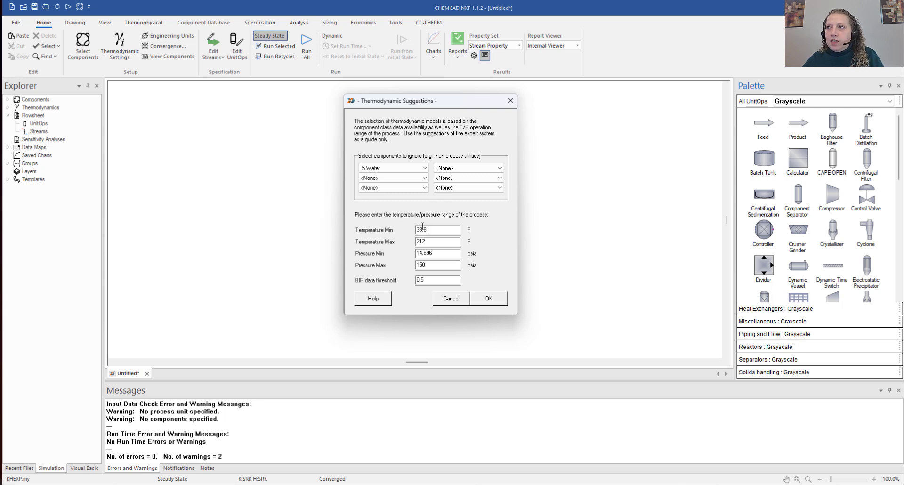
pyautogui.moveTo(426, 231); pyautogui.dragTo(355, 224)
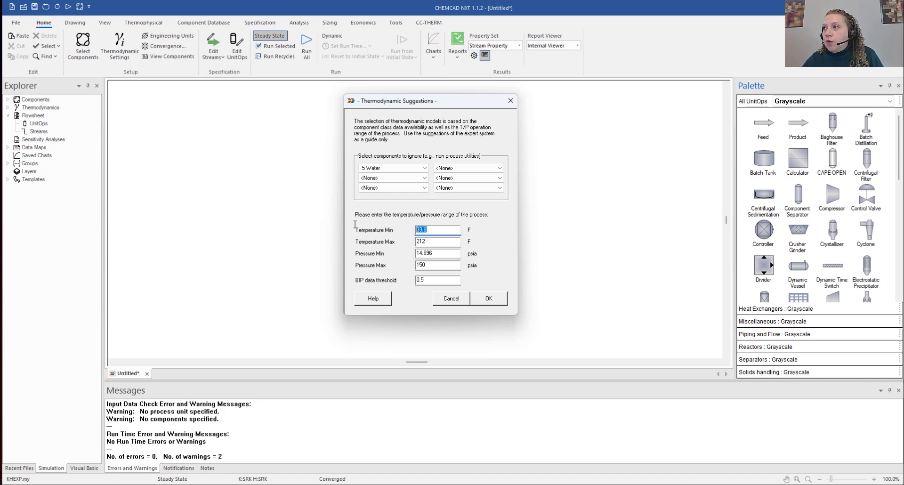
pyautogui.write('-250')
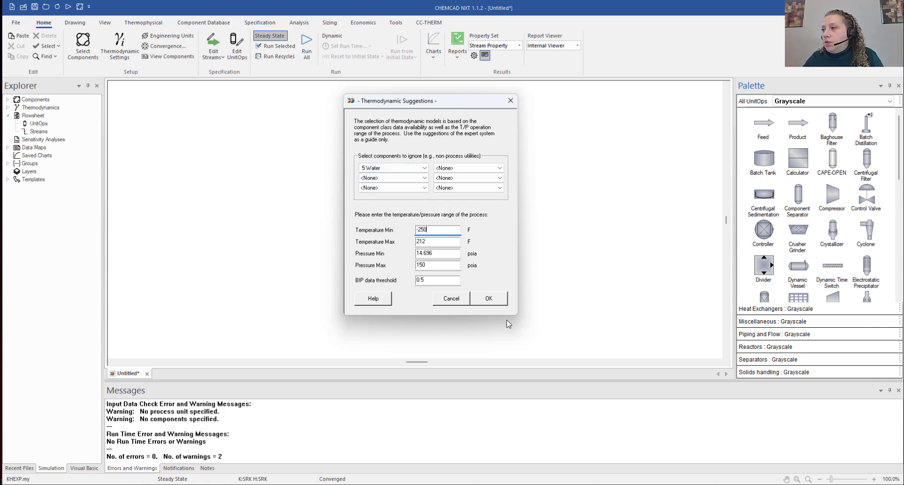
pyautogui.click(499, 302)
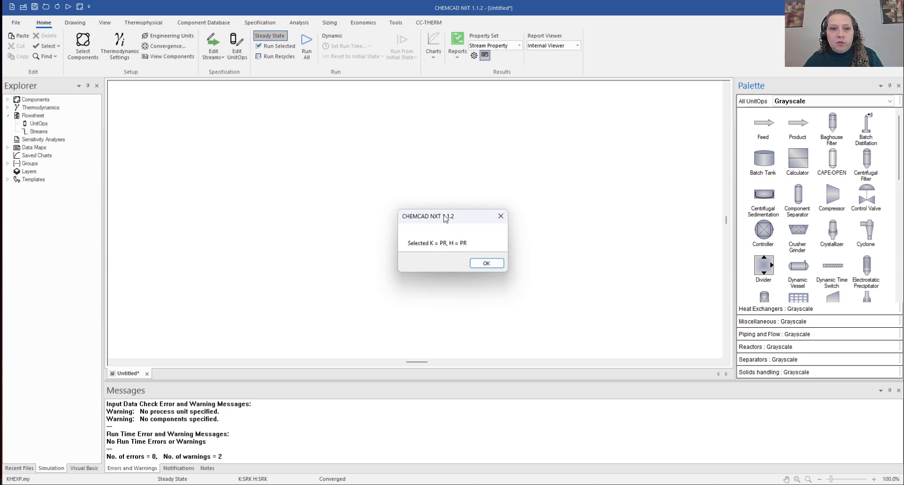
pyautogui.click(490, 262)
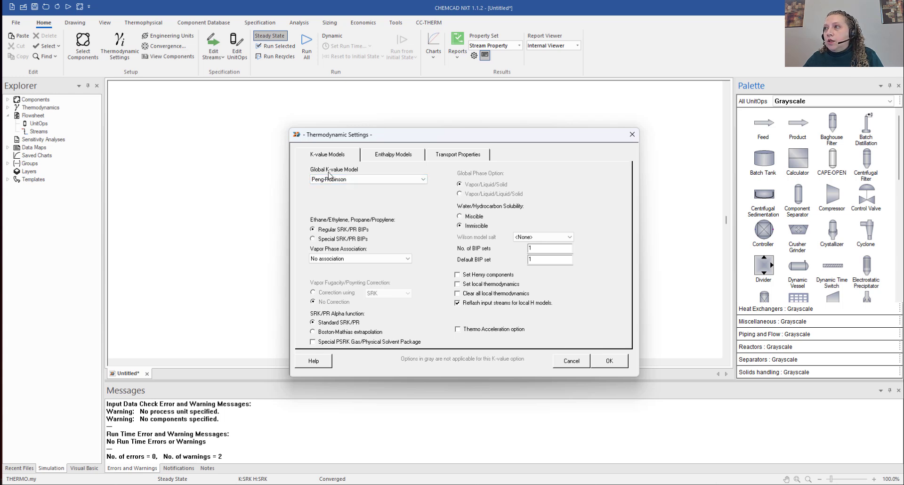
# Step: Look through the available global K-value models without changing the selection
pyautogui.click(423, 180)
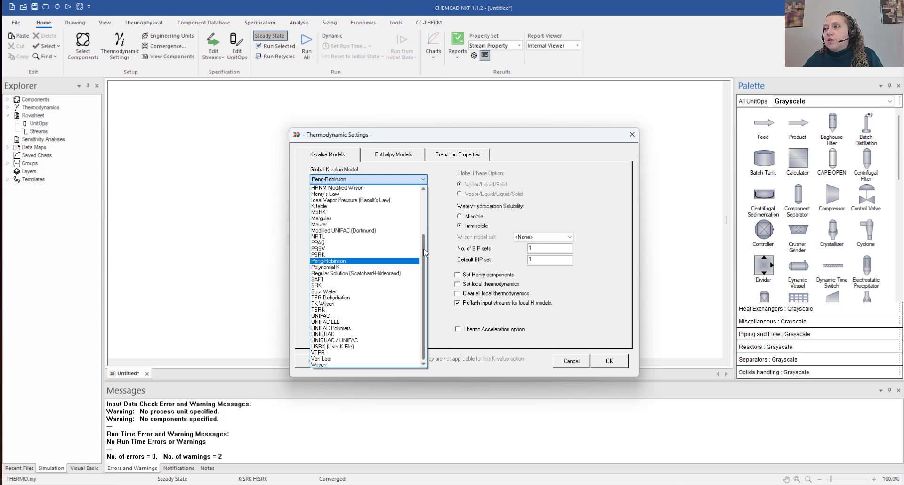
pyautogui.scroll(4, 425, 191)
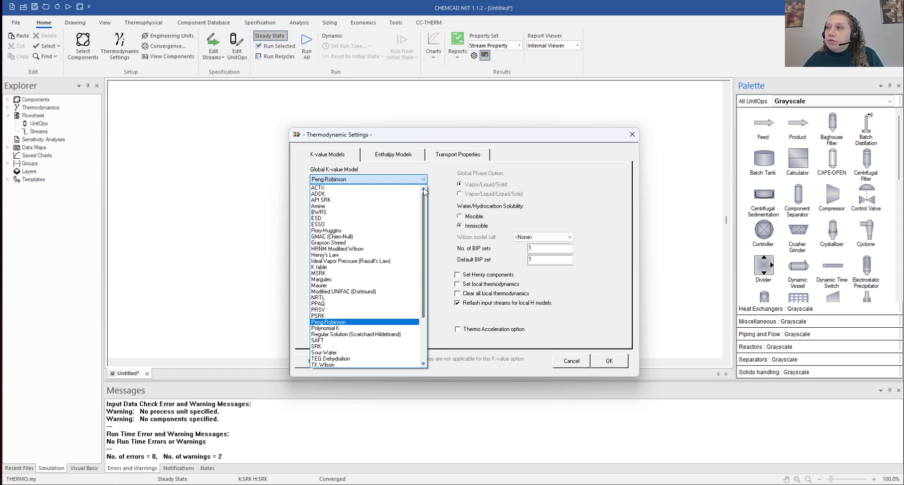
pyautogui.moveTo(422, 204); pyautogui.dragTo(422, 294)
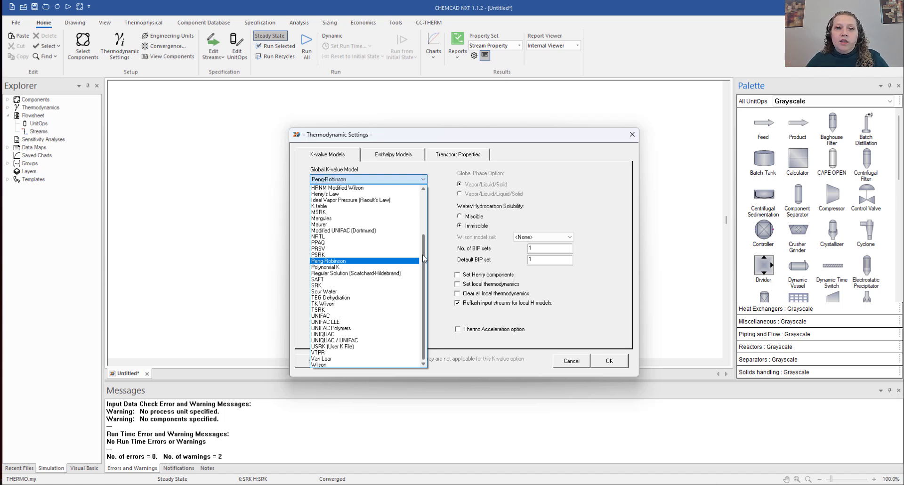
pyautogui.scroll(4, 428, 248)
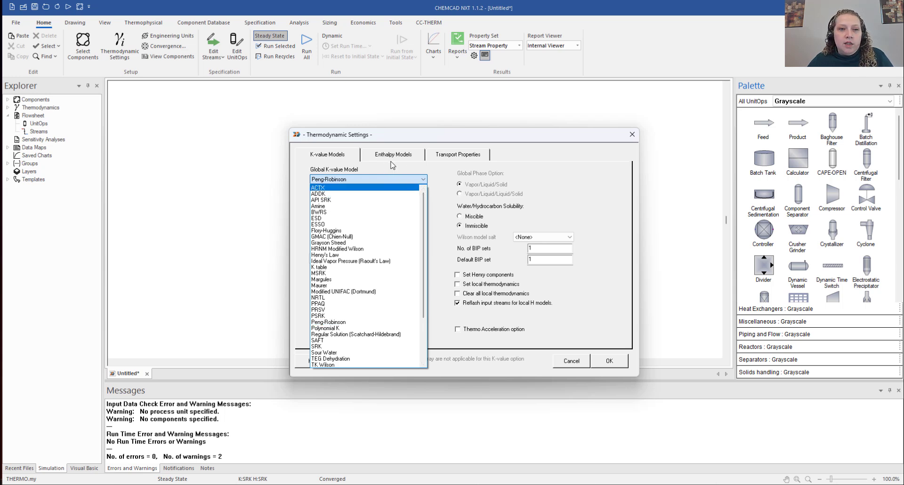
pyautogui.click(403, 170)
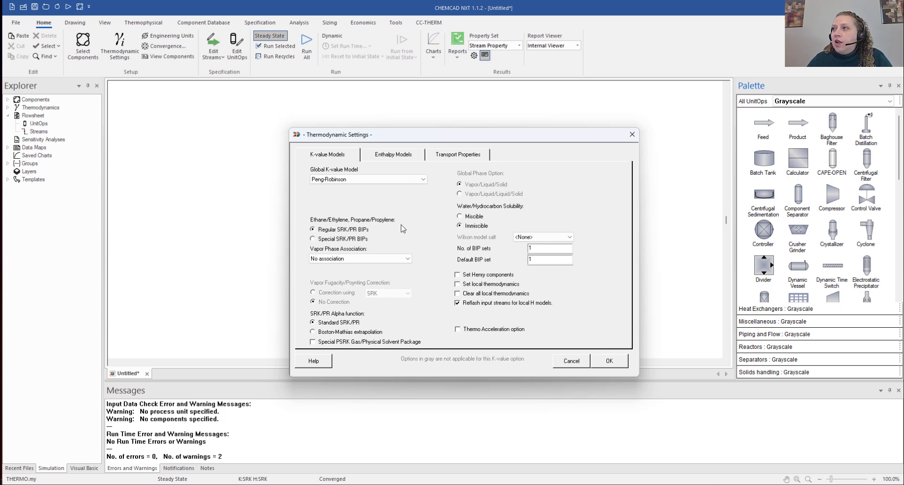
# Step: Review the enthalpy and K-value model settings and accept Peng-Robinson as the global model for both
pyautogui.moveTo(423, 140); pyautogui.dragTo(414, 119)
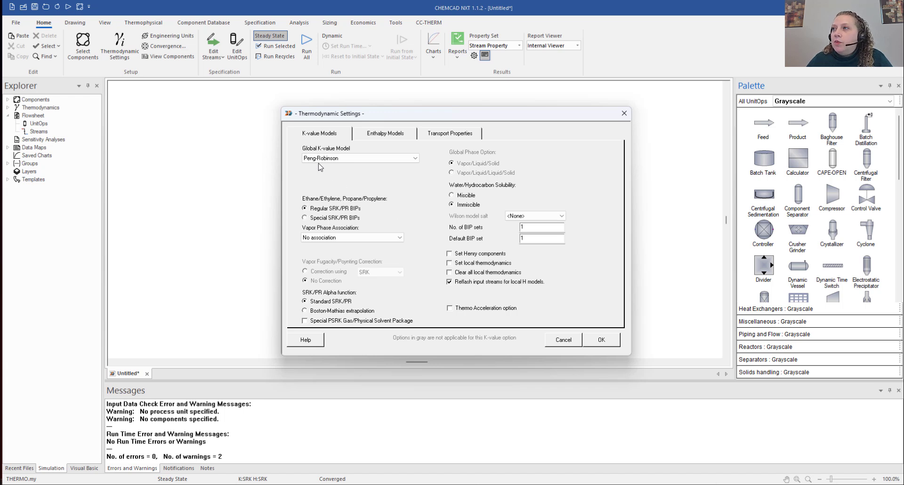
pyautogui.click(386, 134)
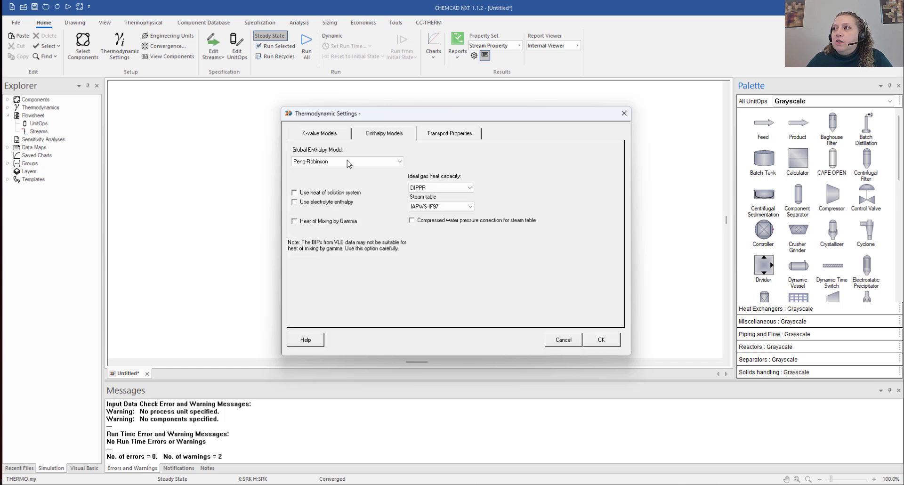
pyautogui.click(319, 135)
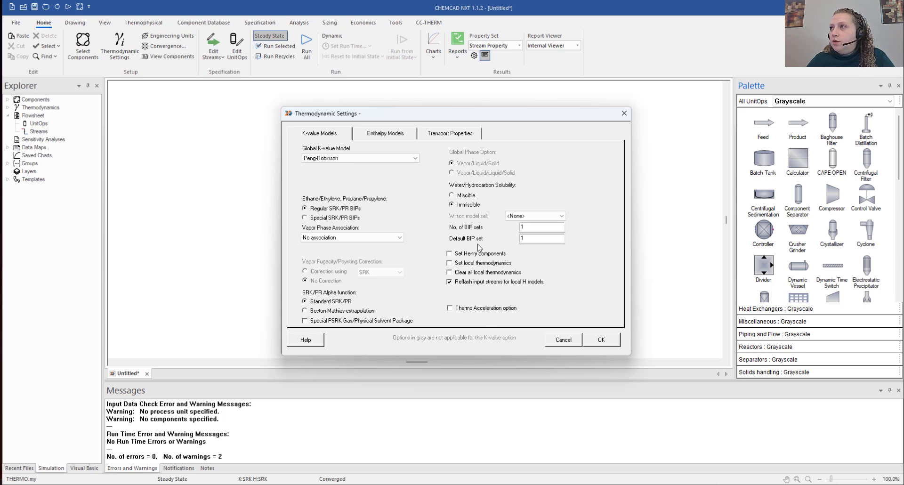
pyautogui.click(611, 341)
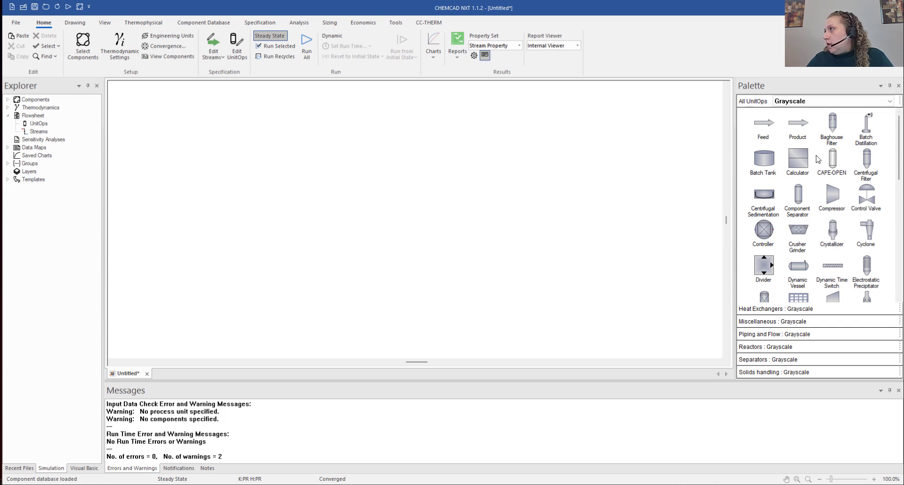
# Step: Browse the unit operations and place a Feed from the Heat Exchangers category on the flowsheet
pyautogui.scroll(-2, 822, 279)
pyautogui.scroll(-6, 822, 279)
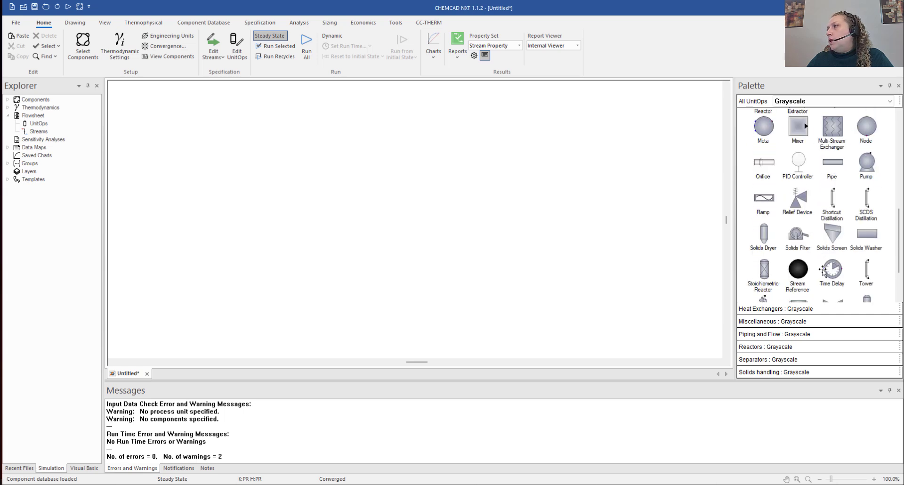
pyautogui.scroll(10, 822, 271)
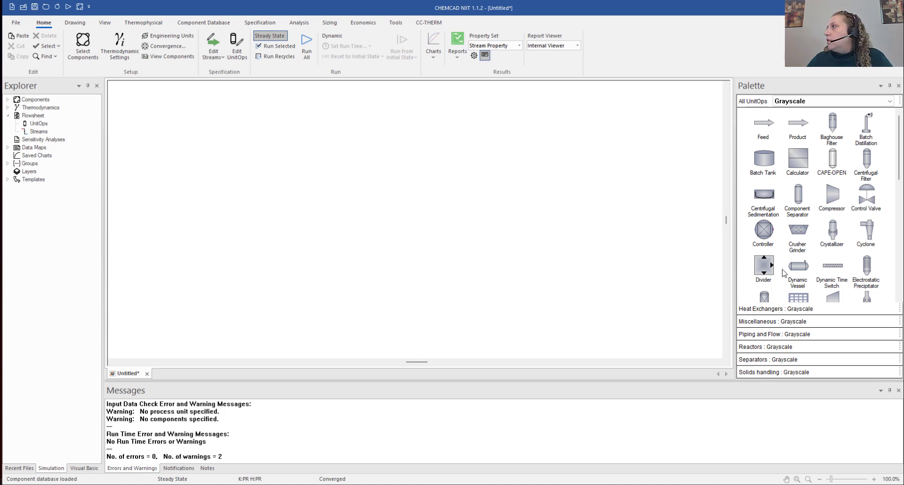
pyautogui.click(760, 310)
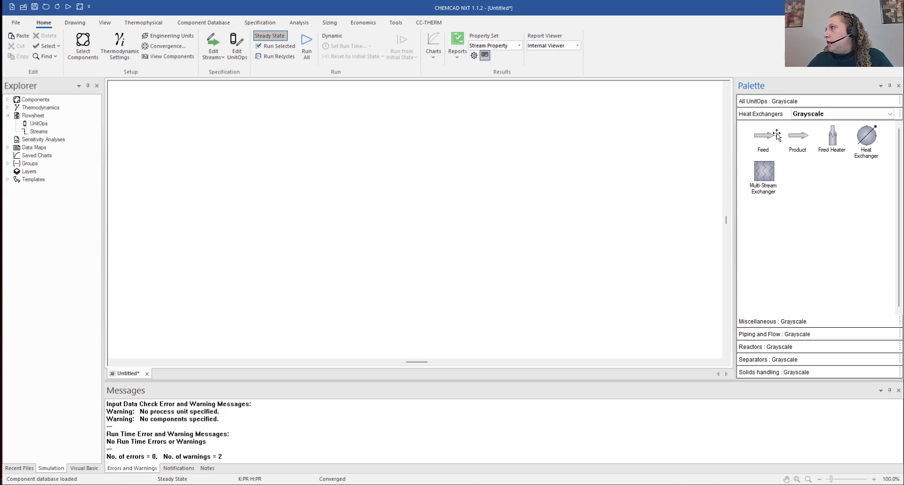
pyautogui.moveTo(758, 133); pyautogui.dragTo(310, 197)
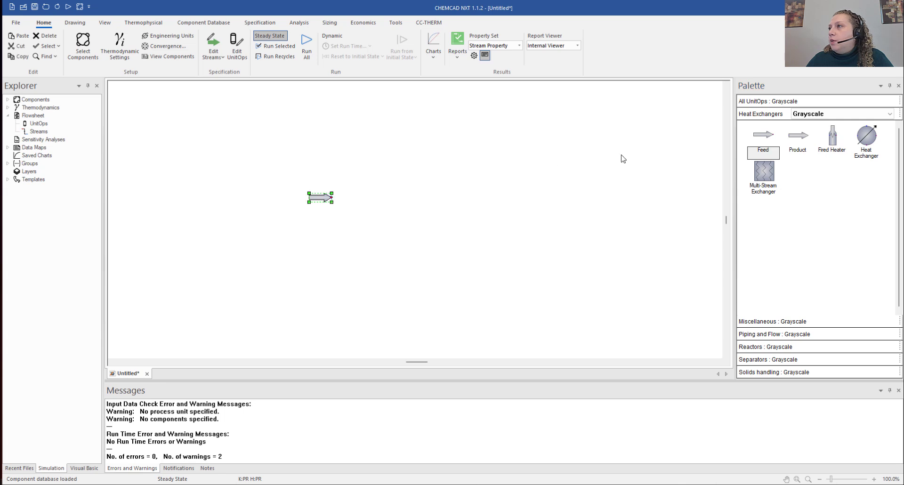
# Step: Browse the heat exchanger symbol variants and place Heat Exchanger #2 on the flowsheet just after the feed arrow
pyautogui.click(869, 144)
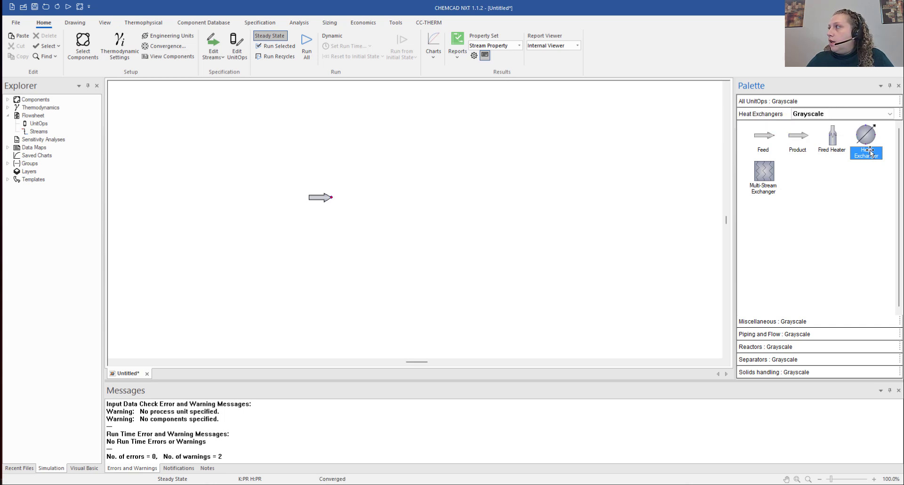
pyautogui.click(868, 138)
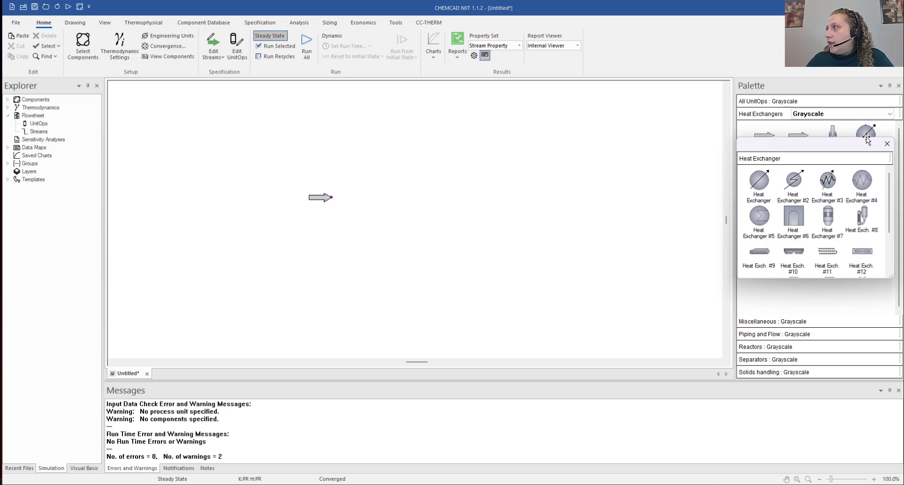
pyautogui.scroll(-3, 799, 242)
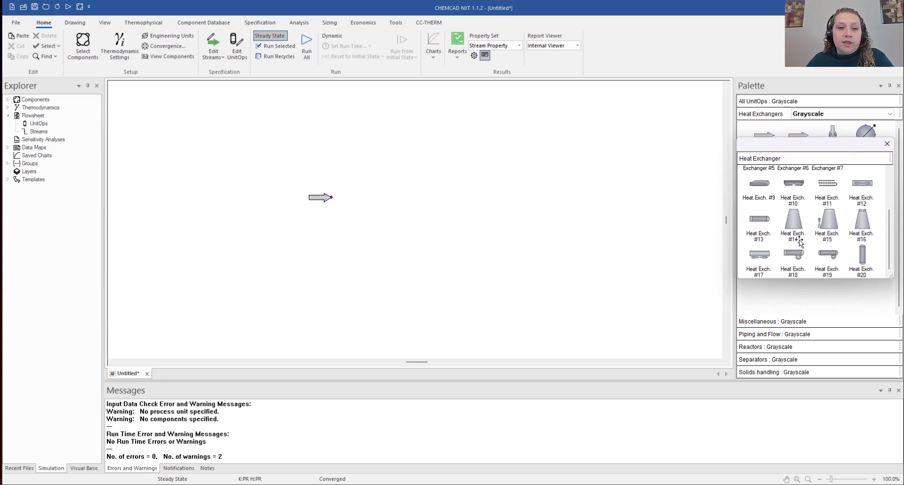
pyautogui.scroll(3, 864, 258)
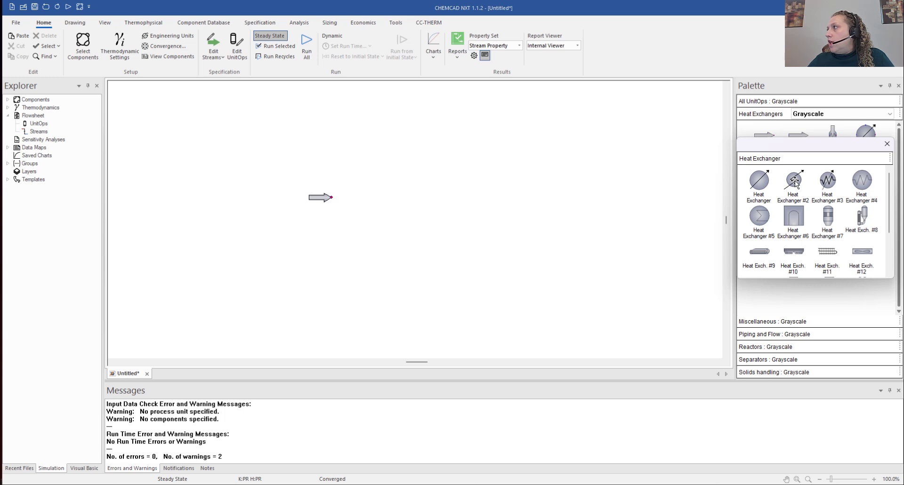
pyautogui.moveTo(795, 182); pyautogui.dragTo(376, 190)
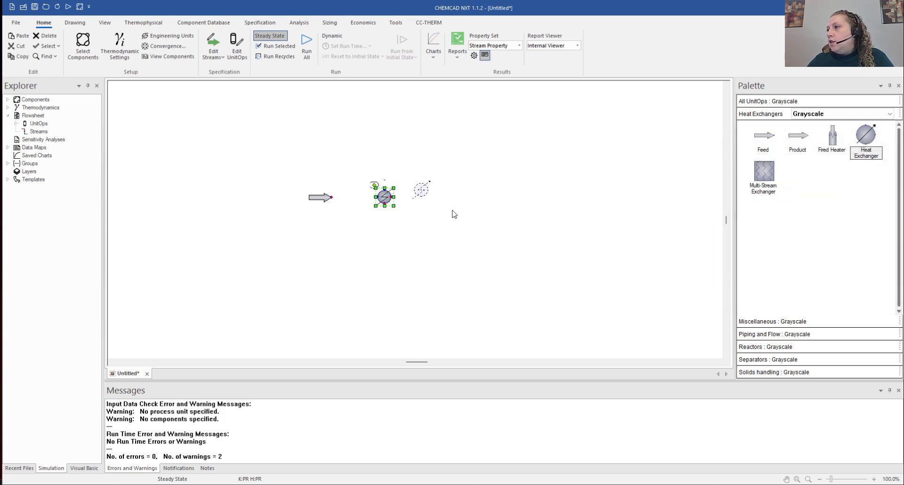
# Step: Look through the full range of alternative heat exchanger symbols again without placing another one
pyautogui.click(870, 140)
pyautogui.scroll(-3, 872, 213)
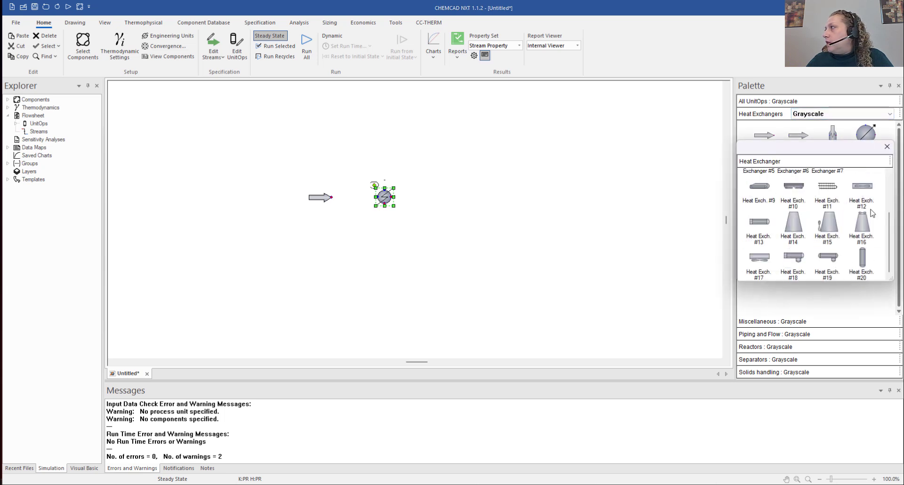
pyautogui.scroll(3, 872, 213)
pyautogui.scroll(-3, 872, 211)
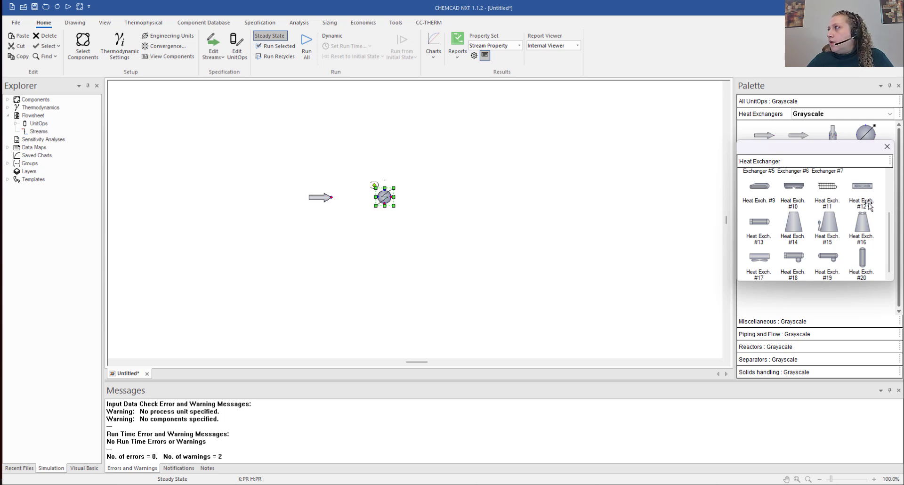
pyautogui.click(888, 148)
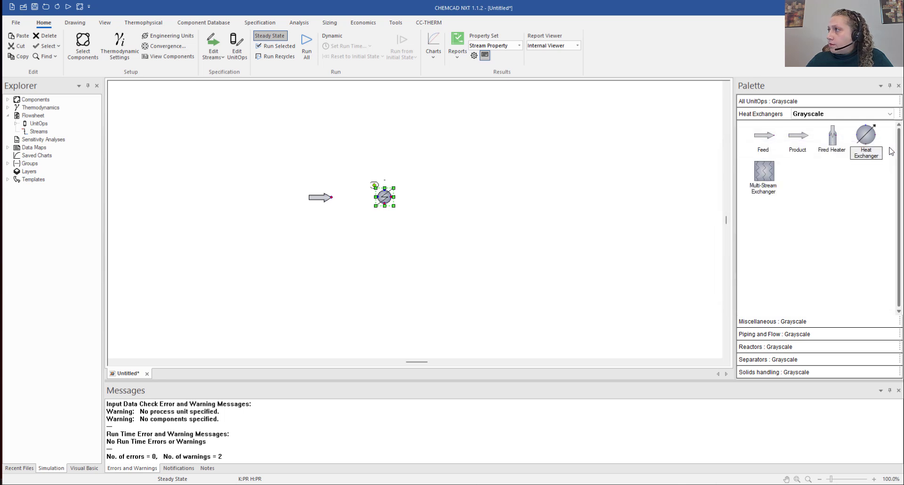
# Step: View the specifications of the heat exchanger on the flowsheet and close them without entering anything
pyautogui.click(383, 221)
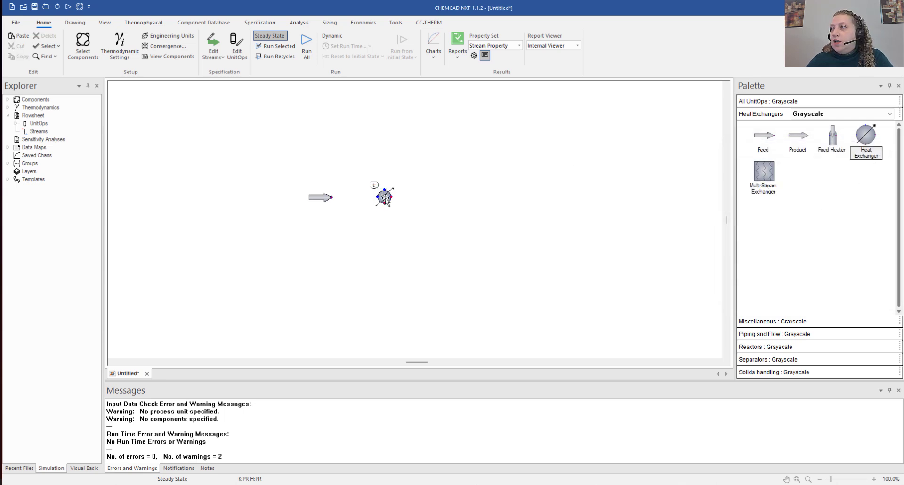
pyautogui.doubleClick(384, 198)
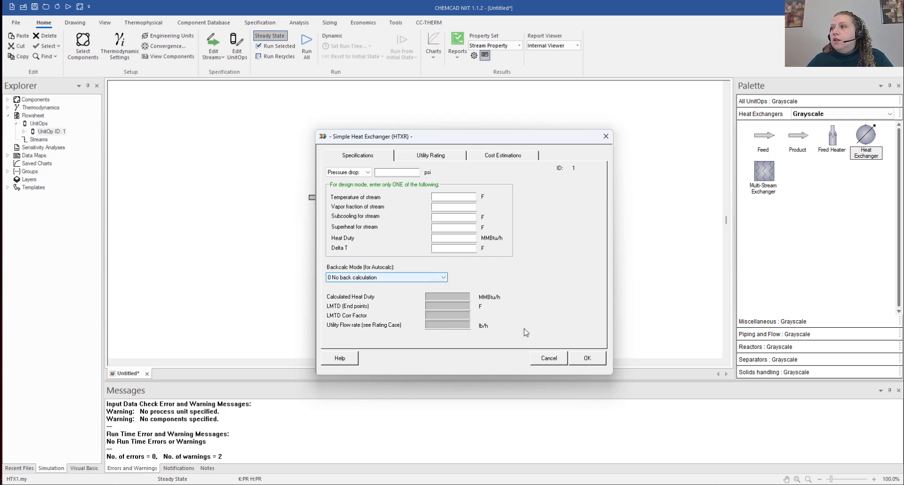
pyautogui.click(549, 359)
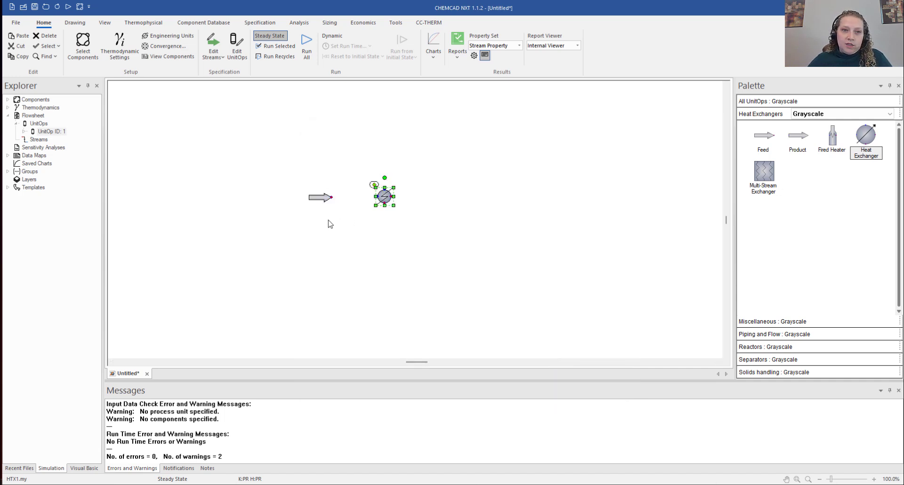
# Step: Place a Product arrow from the Heat Exchangers category on the flowsheet, downstream of the heat exchanger and level with it
pyautogui.click(416, 241)
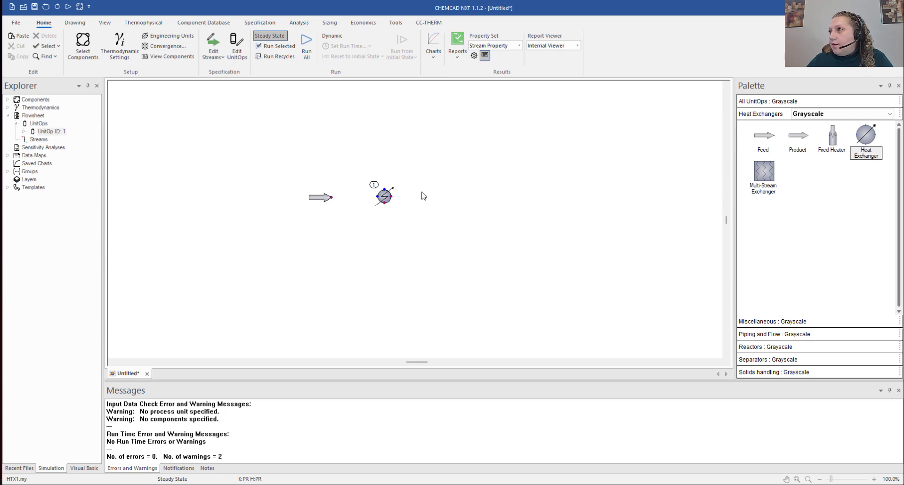
pyautogui.click(806, 138)
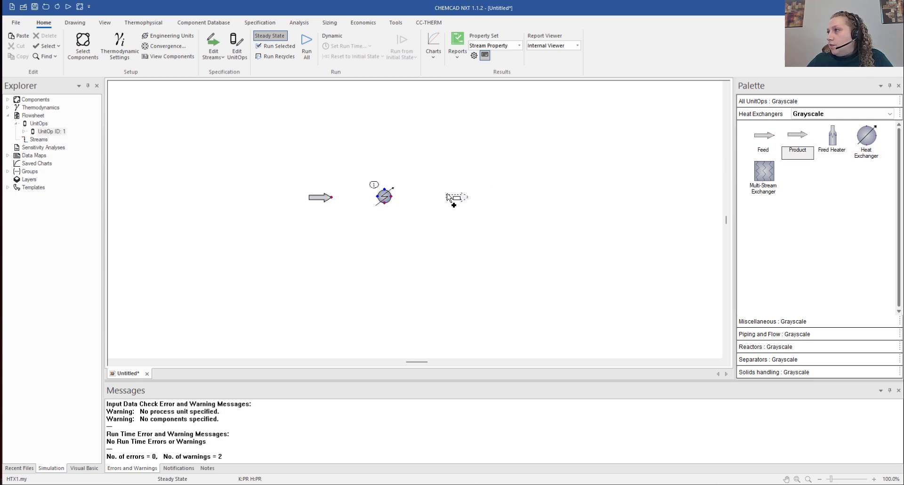
pyautogui.click(418, 222)
# Step: Draw a trial stream from the feed arrow to the heat exchanger inlet and delete it again
pyautogui.click(332, 197)
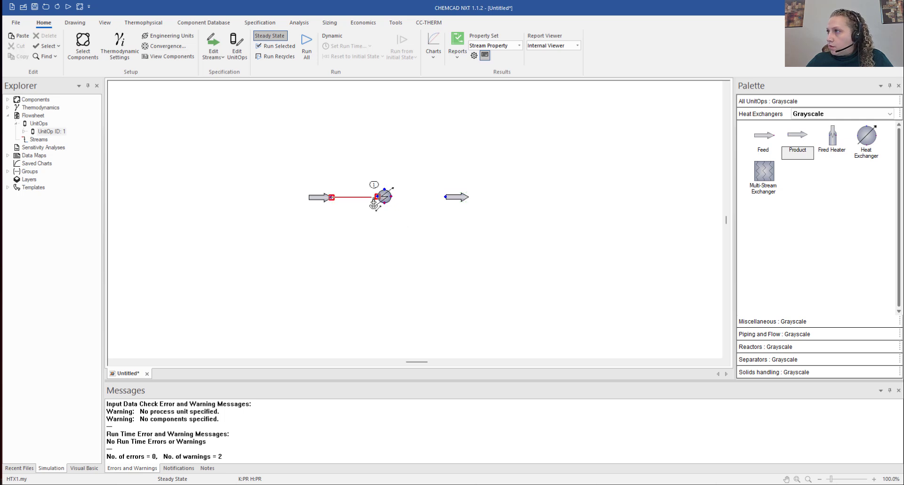
pyautogui.click(377, 197)
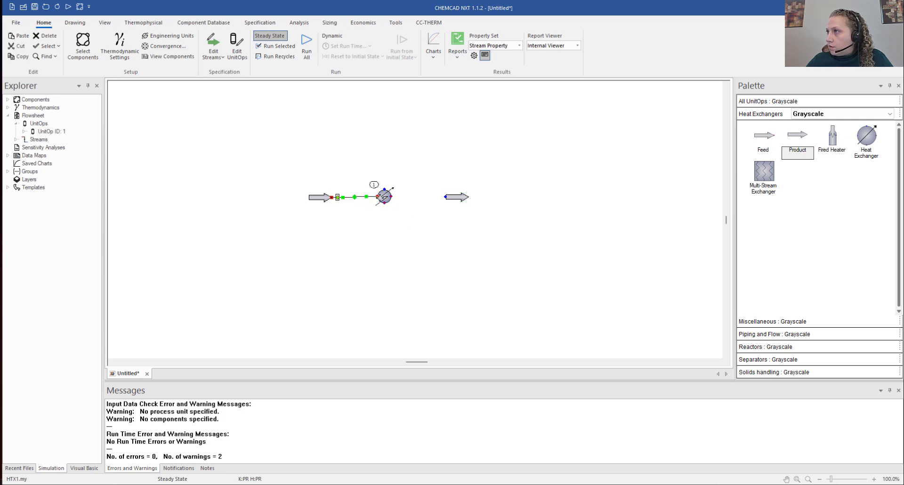
pyautogui.click(344, 211)
pyautogui.click(361, 197)
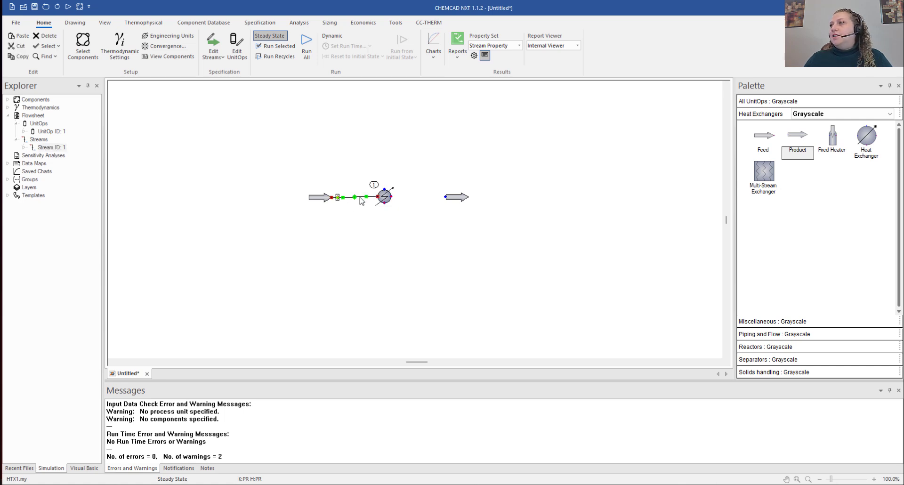
pyautogui.press('Delete')
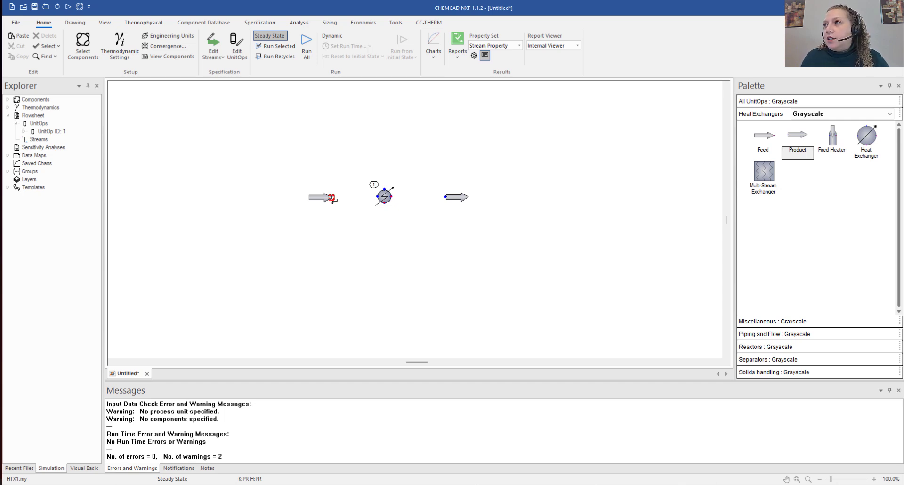
# Step: Connect the feed arrow to the heat exchanger inlet and the exchanger outlet to the product arrow with streams
pyautogui.click(332, 198)
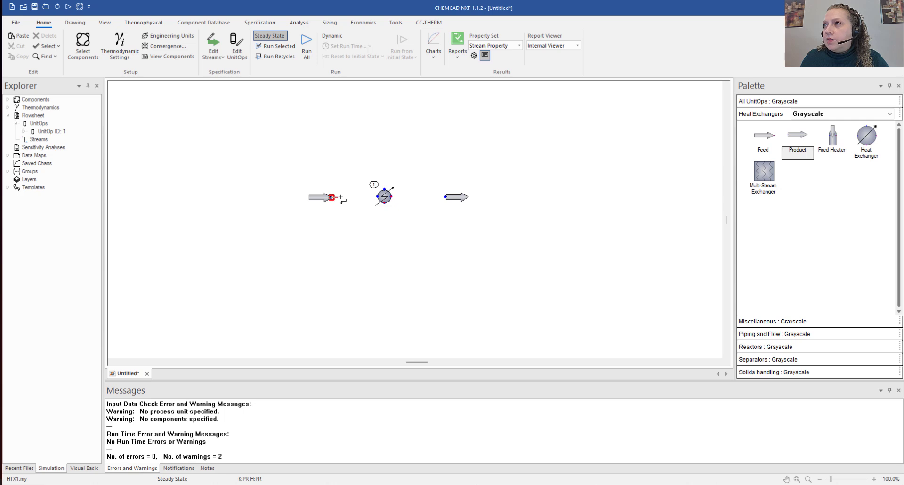
pyautogui.click(378, 197)
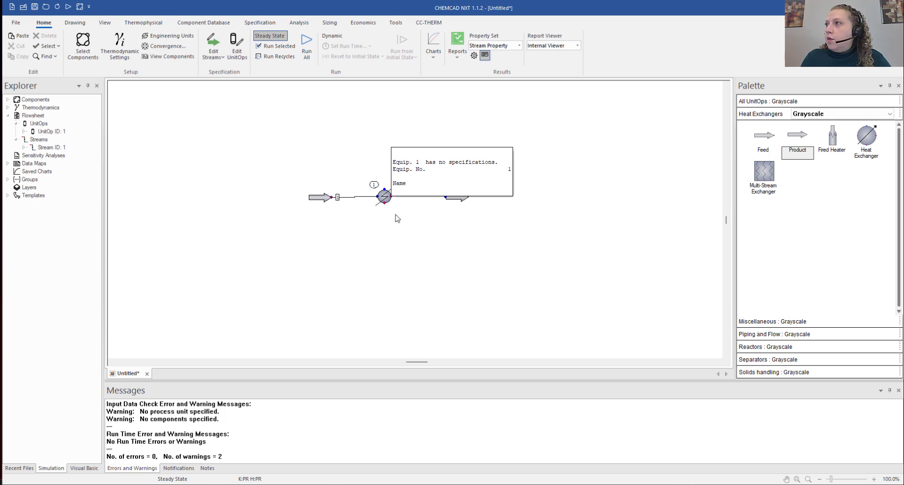
pyautogui.moveTo(392, 200)
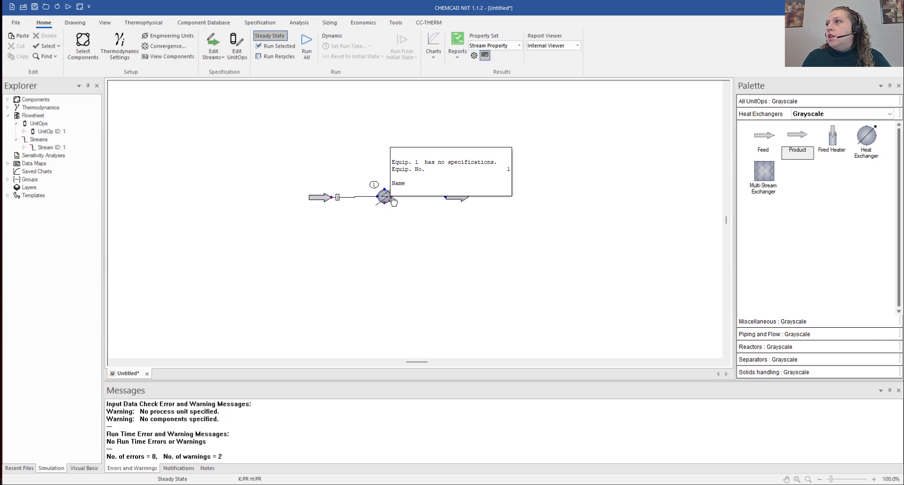
pyautogui.click(392, 197)
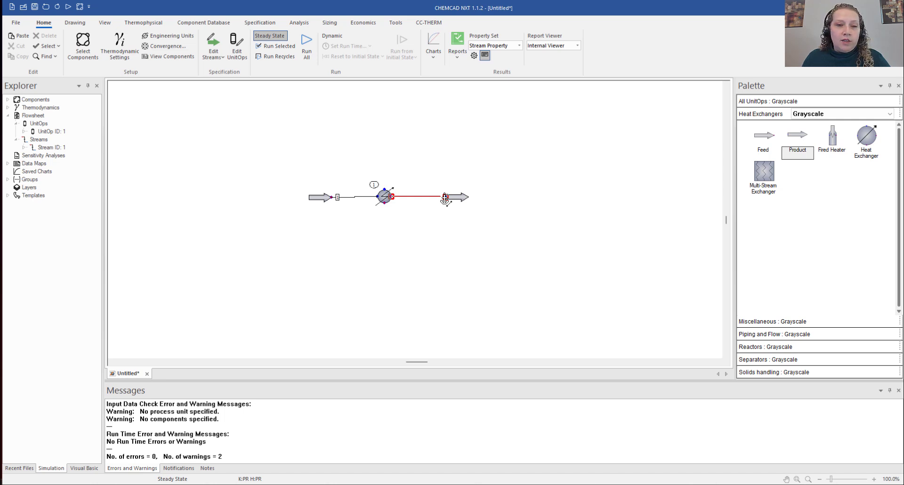
pyautogui.click(444, 198)
pyautogui.click(426, 215)
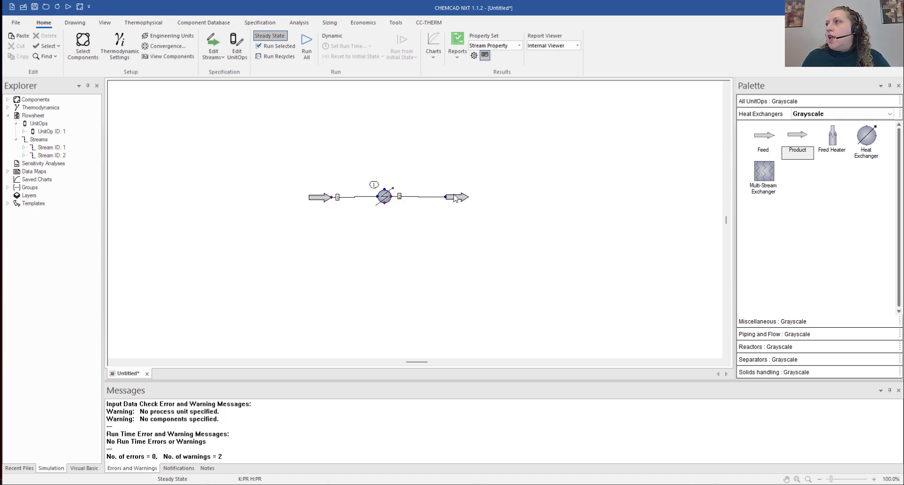
# Step: Move the product and feed arrows slightly outward from the heat exchanger to straighten and lengthen their streams
pyautogui.moveTo(456, 200); pyautogui.dragTo(462, 199)
pyautogui.click(430, 226)
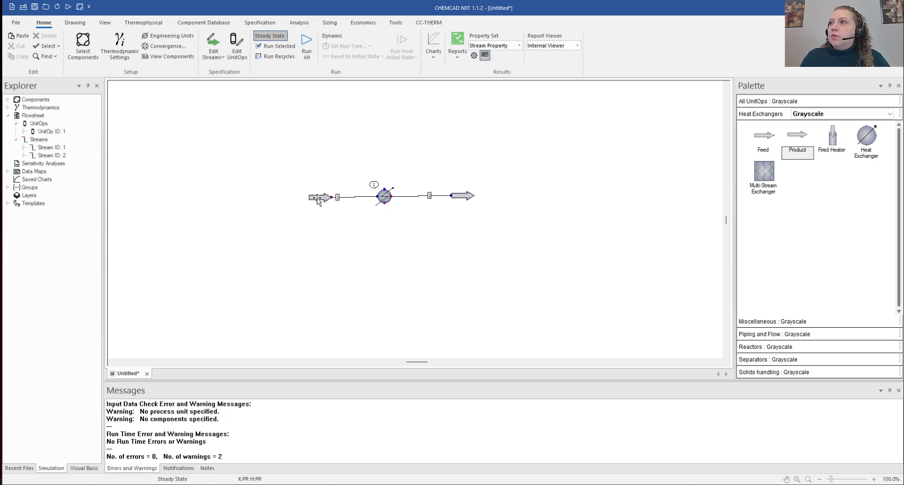
pyautogui.moveTo(318, 198); pyautogui.dragTo(302, 197)
pyautogui.click(335, 216)
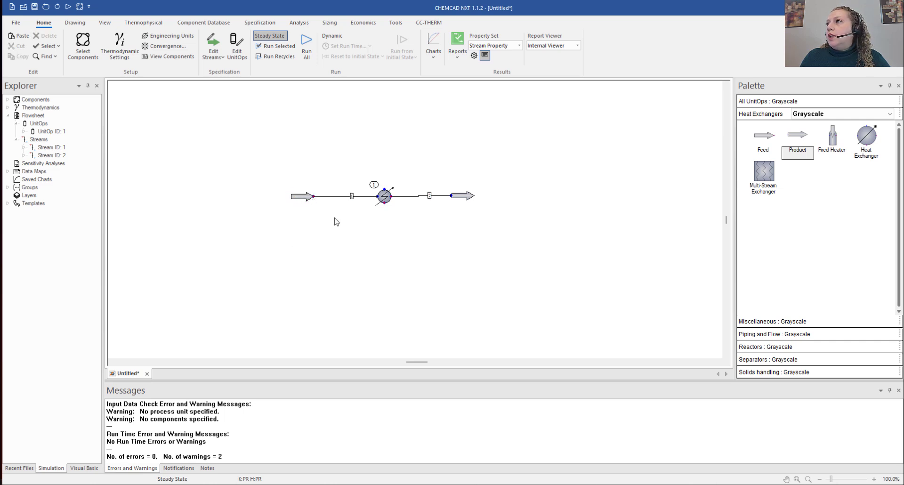
# Step: Open stream 1 for editing, name it Nat Gas, and set its temperature to 110 F and pressure to 735 psia
pyautogui.moveTo(342, 198)
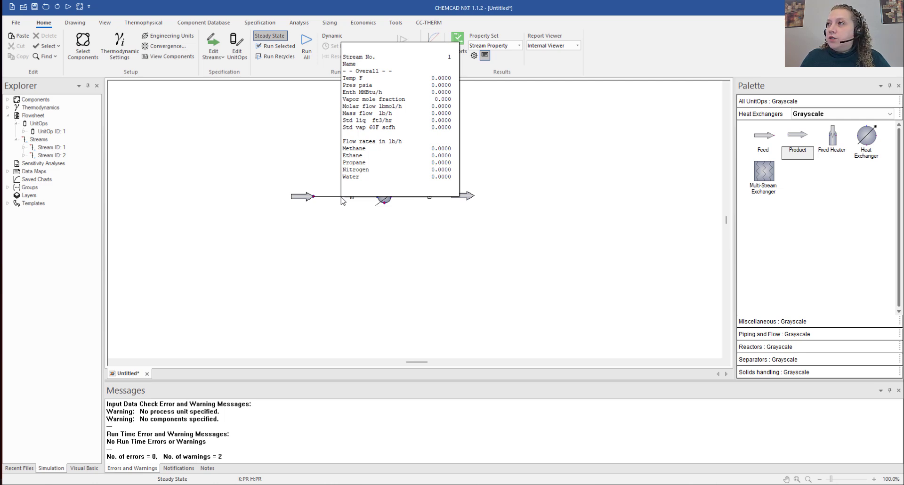
pyautogui.doubleClick(341, 198)
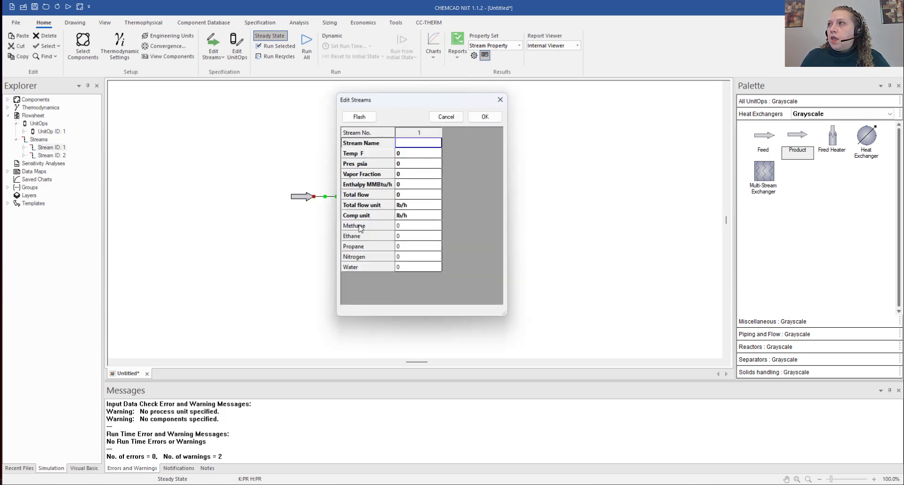
pyautogui.click(416, 145)
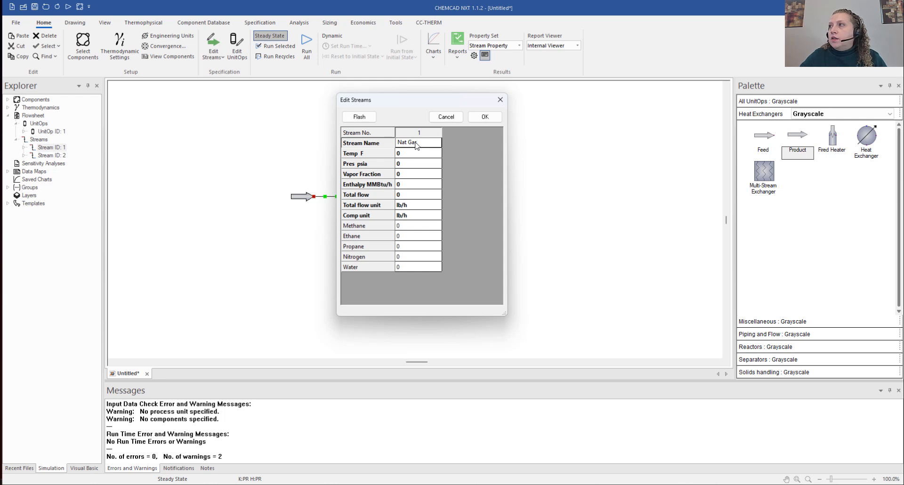
pyautogui.click(408, 153)
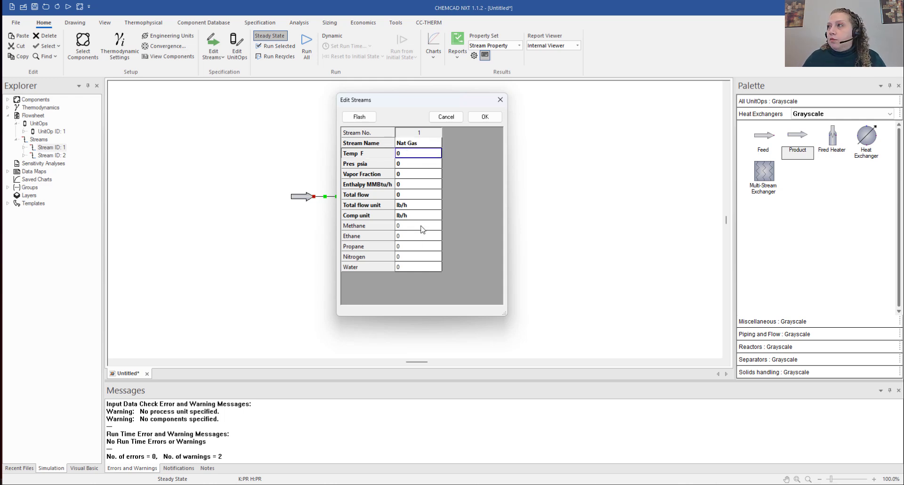
pyautogui.write('110')
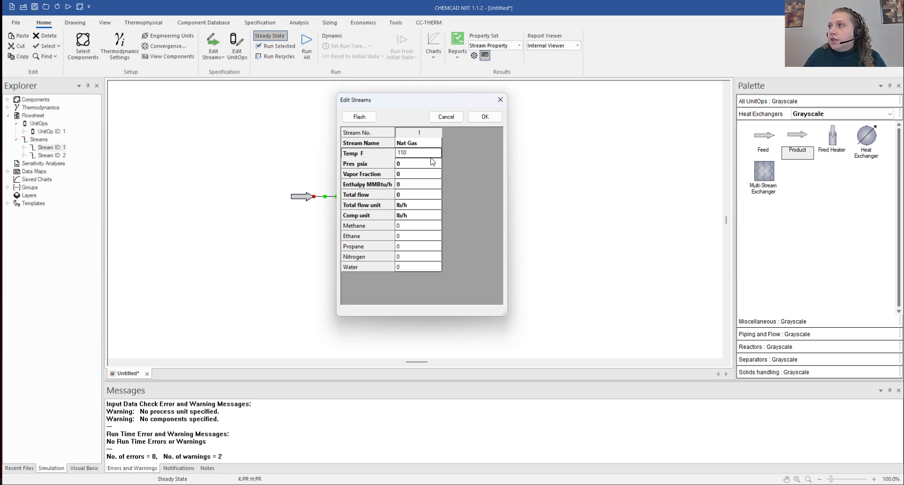
pyautogui.click(422, 163)
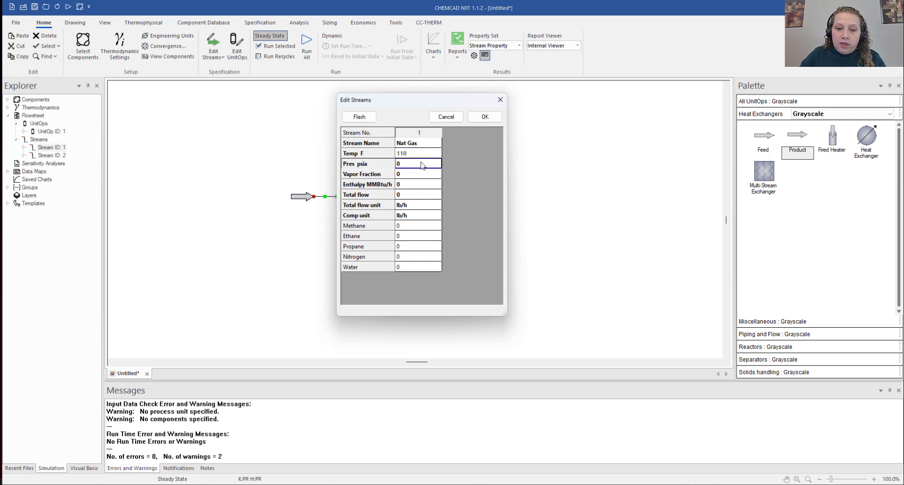
pyautogui.write('735')
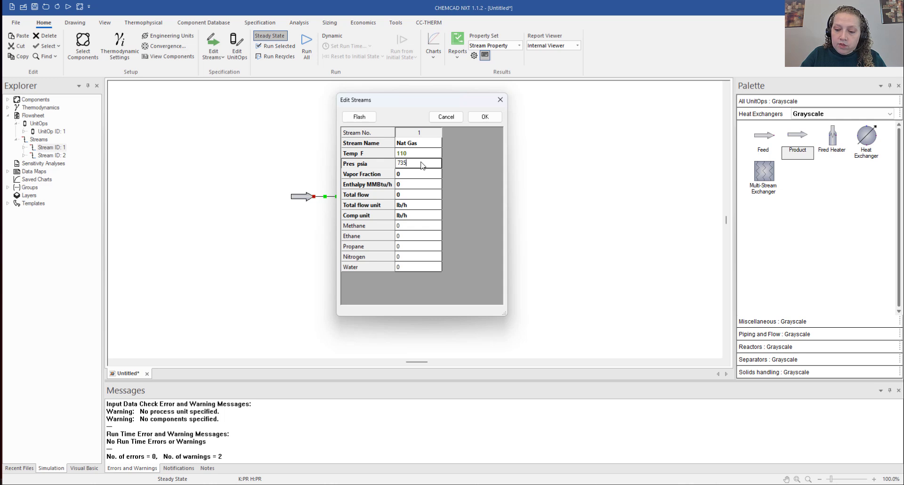
pyautogui.press('Return')
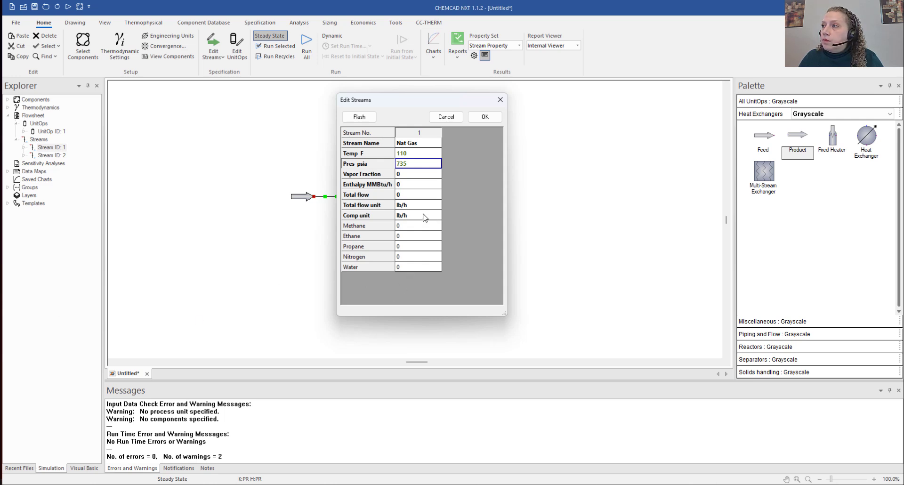
# Step: Set the composition unit of the Nat Gas stream to Mole %
pyautogui.click(440, 216)
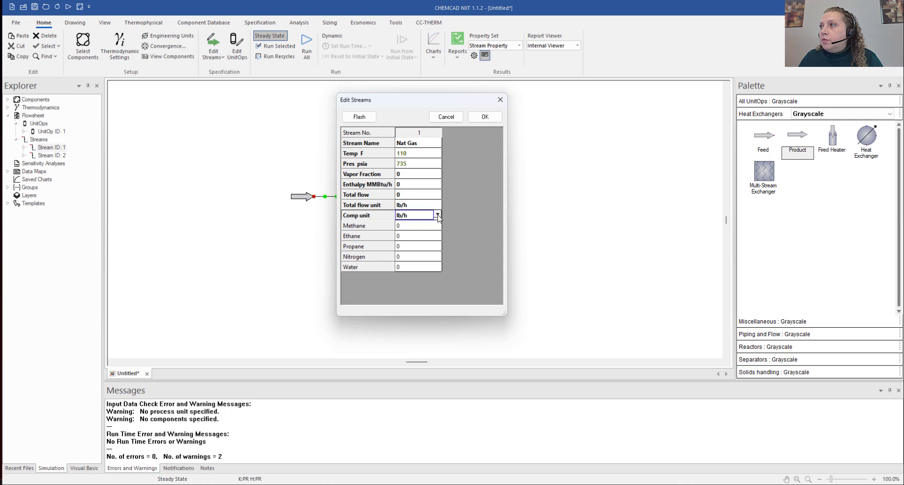
pyautogui.click(438, 216)
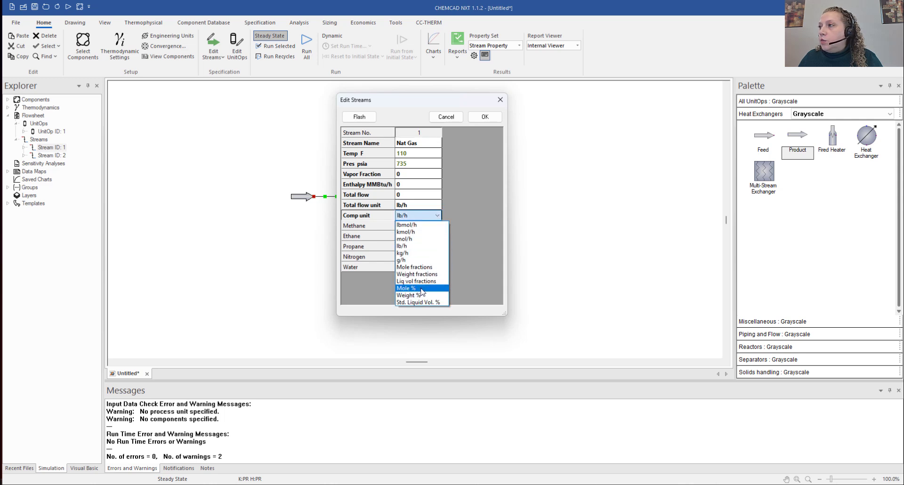
pyautogui.click(406, 289)
# Step: Enter the Nat Gas composition as 75 methane, 20 ethane, 2 propane and 3 nitrogen
pyautogui.click(404, 227)
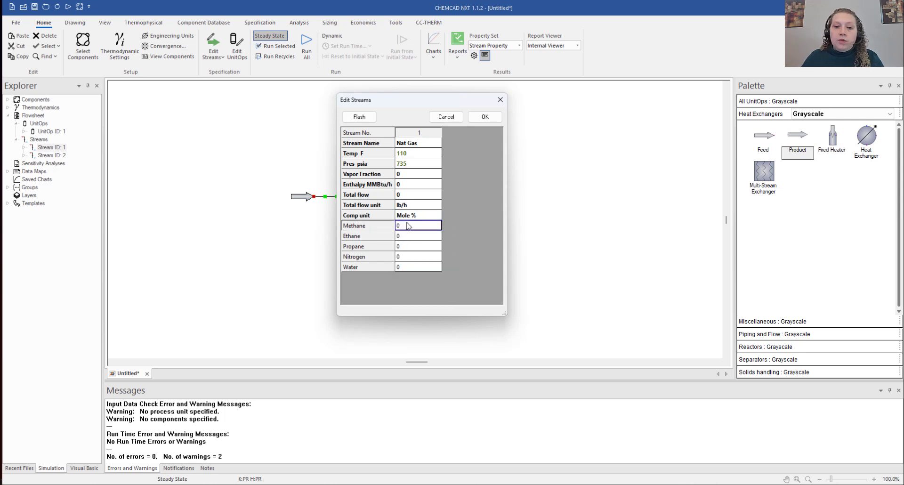
pyautogui.write('75')
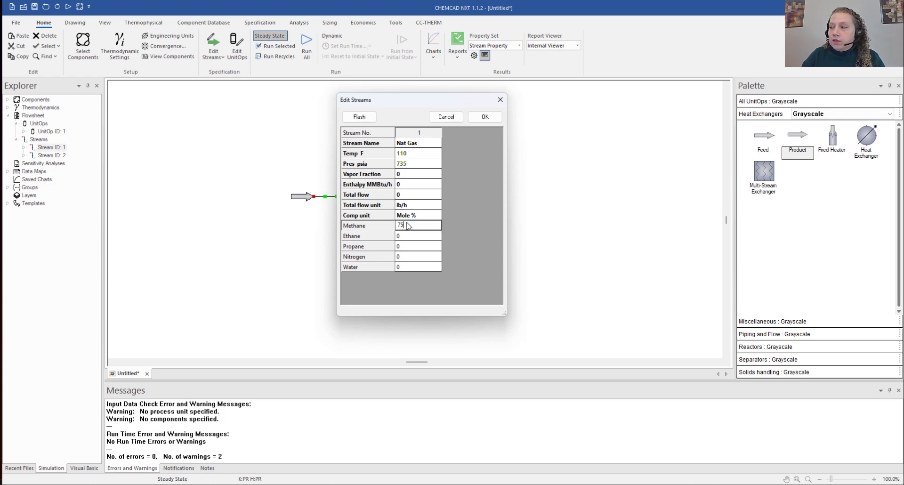
pyautogui.click(401, 238)
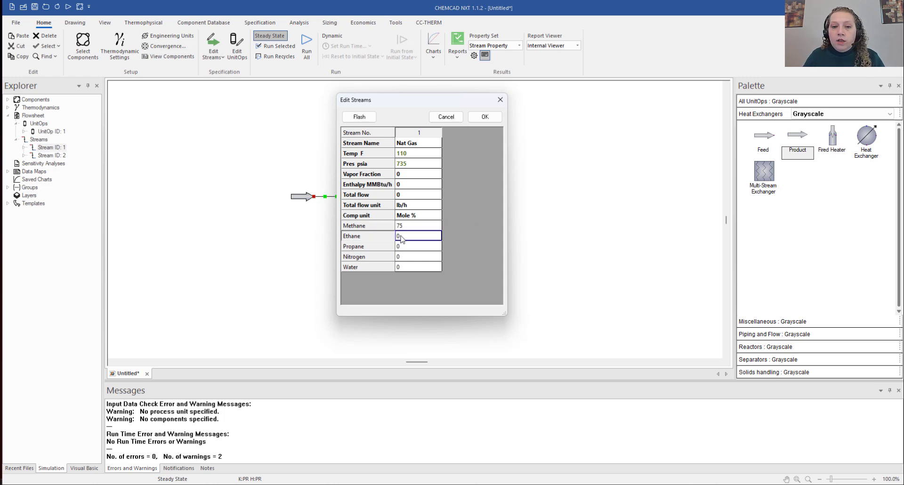
pyautogui.write('20')
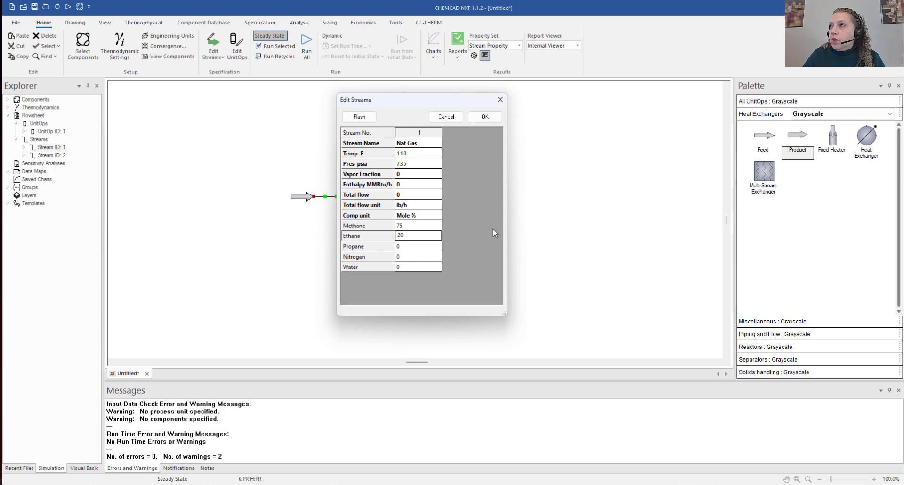
pyautogui.click(416, 246)
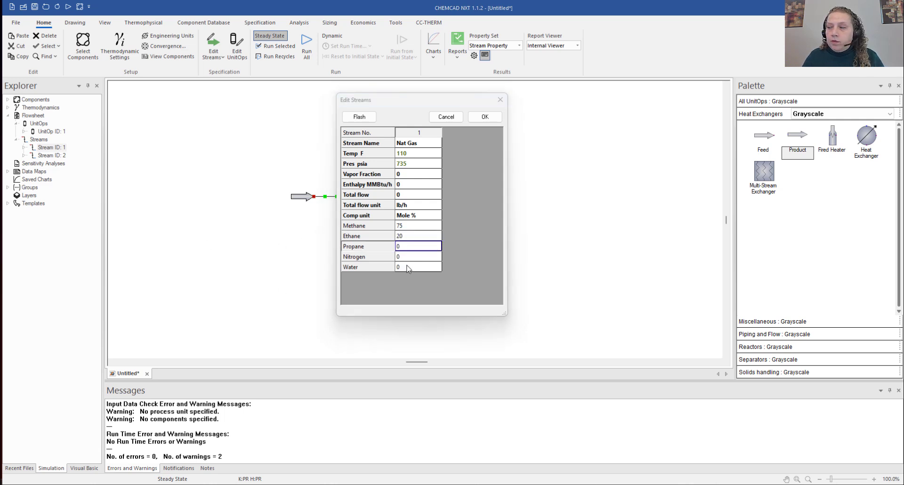
pyautogui.click(417, 245)
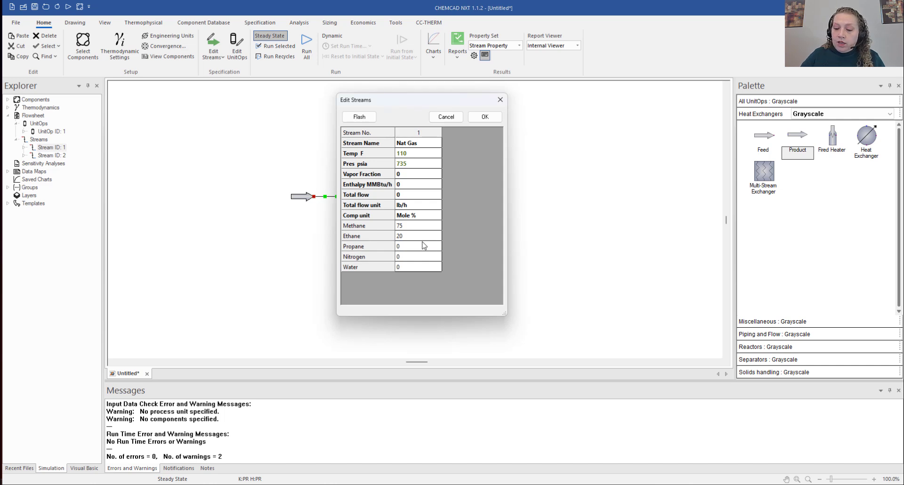
pyautogui.click(416, 245)
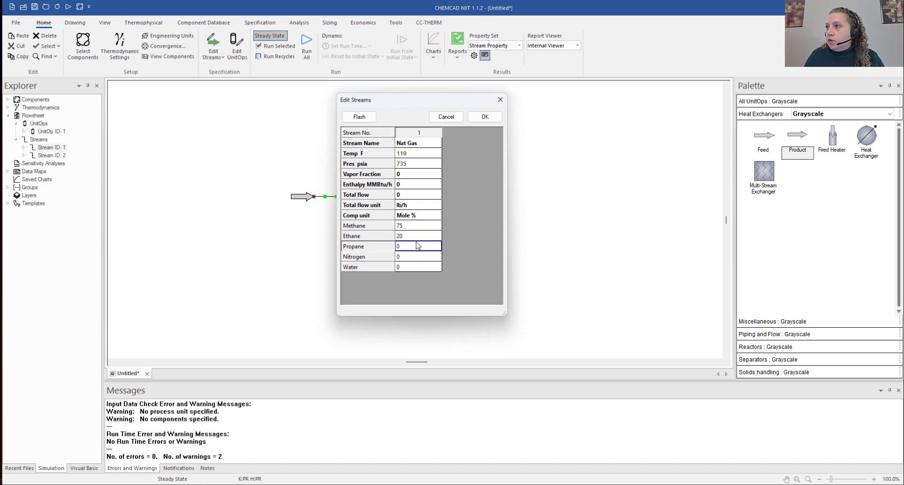
pyautogui.write('2')
pyautogui.click(416, 255)
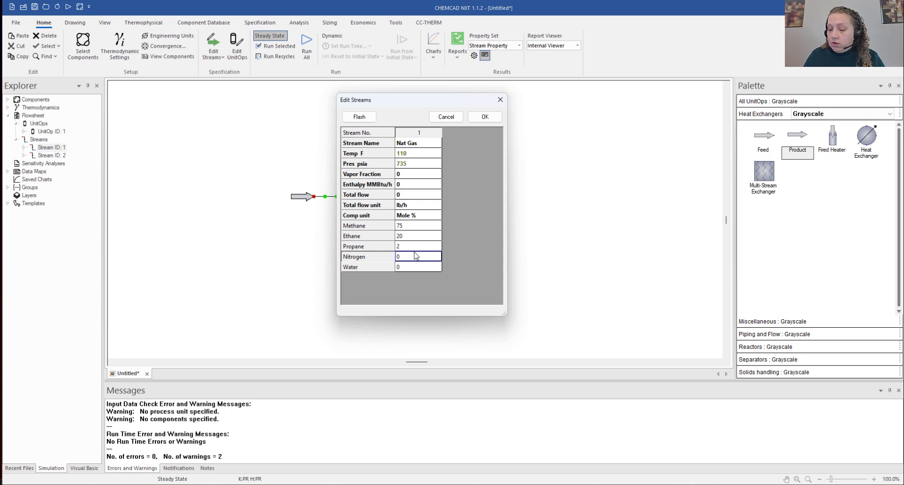
pyautogui.write('3')
pyautogui.press('Return')
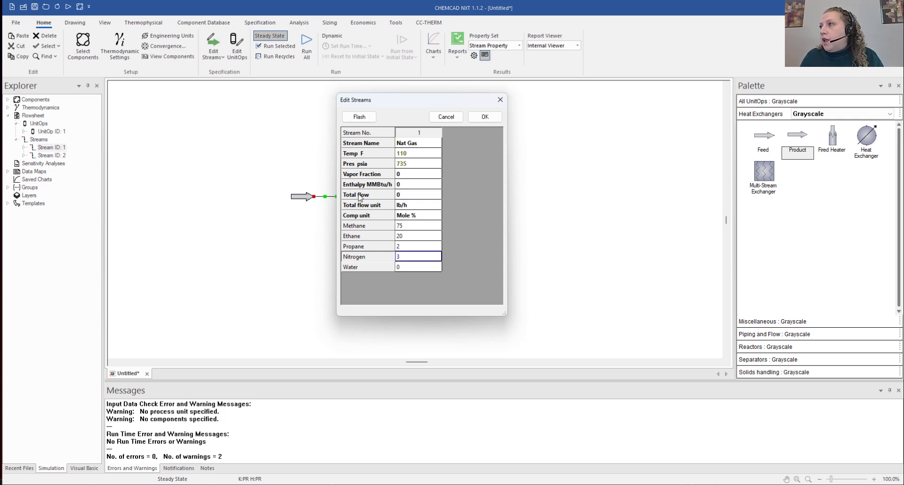
# Step: Set the Nat Gas stream's total flow to 10000000 lb/h and save the stream specification
pyautogui.click(408, 195)
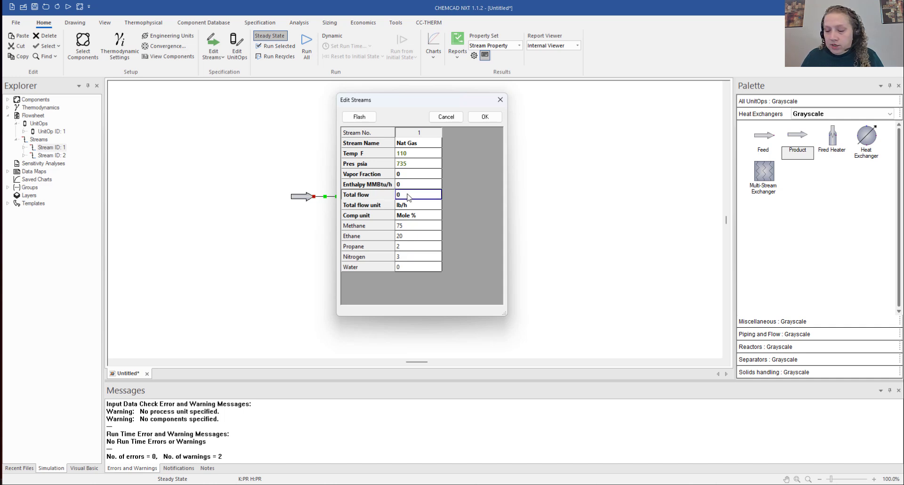
pyautogui.write('10000000')
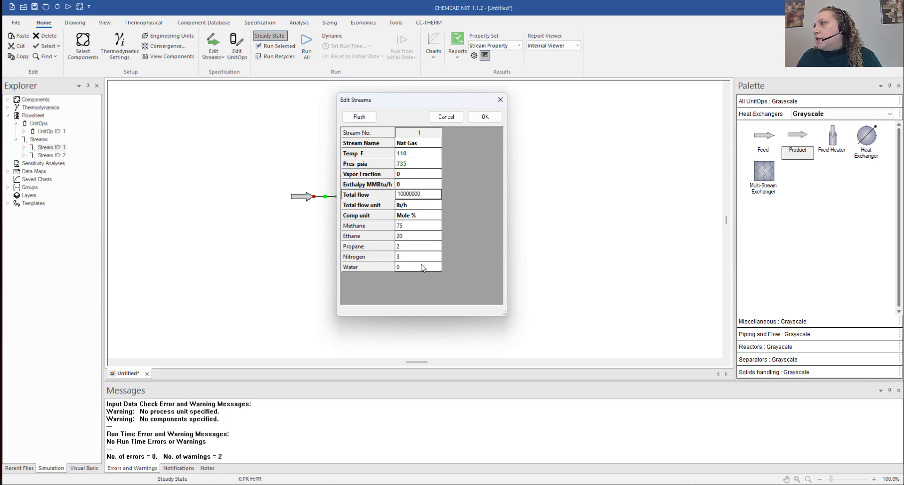
pyautogui.click(485, 118)
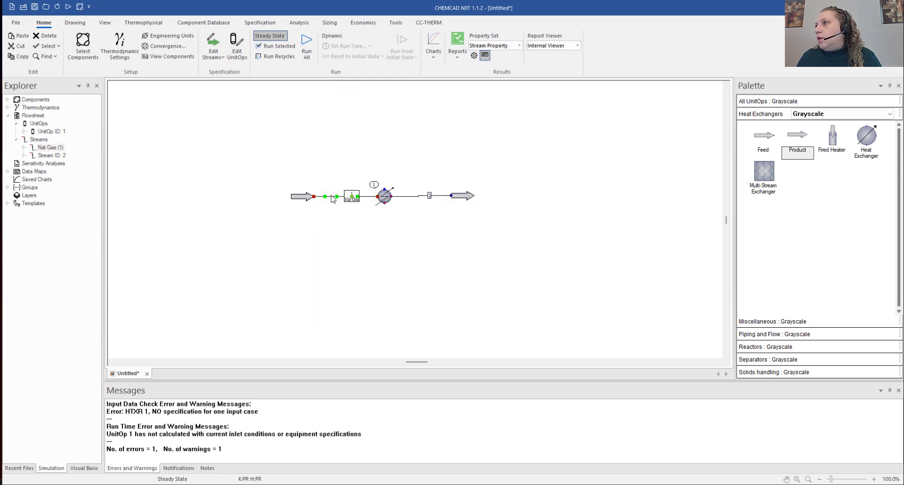
# Step: Insert a stream data box on the flowsheet that covers all streams
pyautogui.moveTo(332, 198)
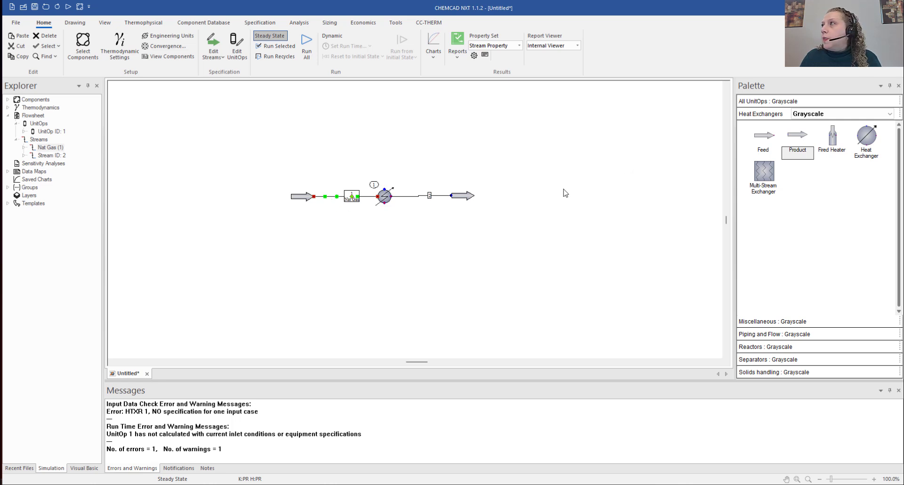
pyautogui.click(335, 227)
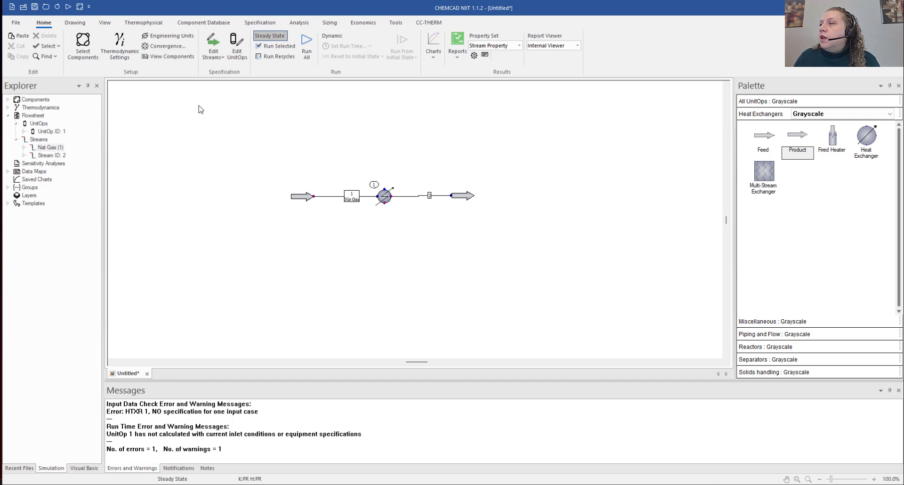
pyautogui.click(75, 22)
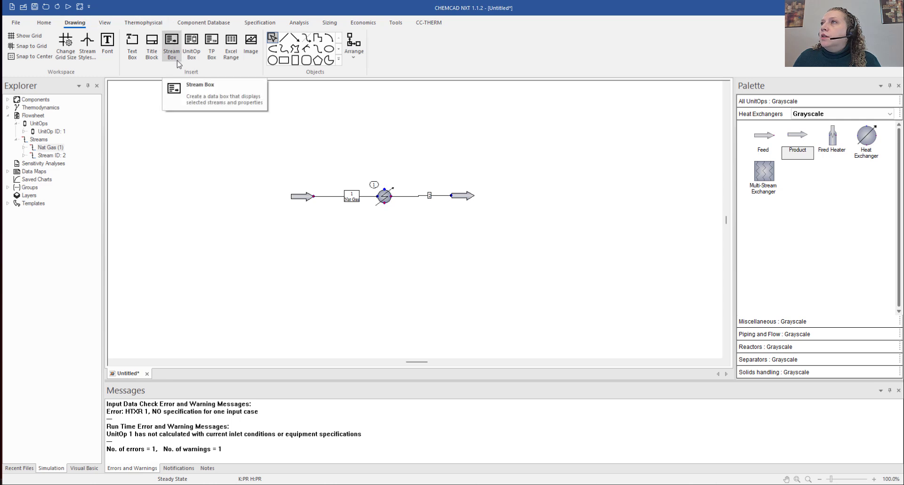
pyautogui.click(170, 47)
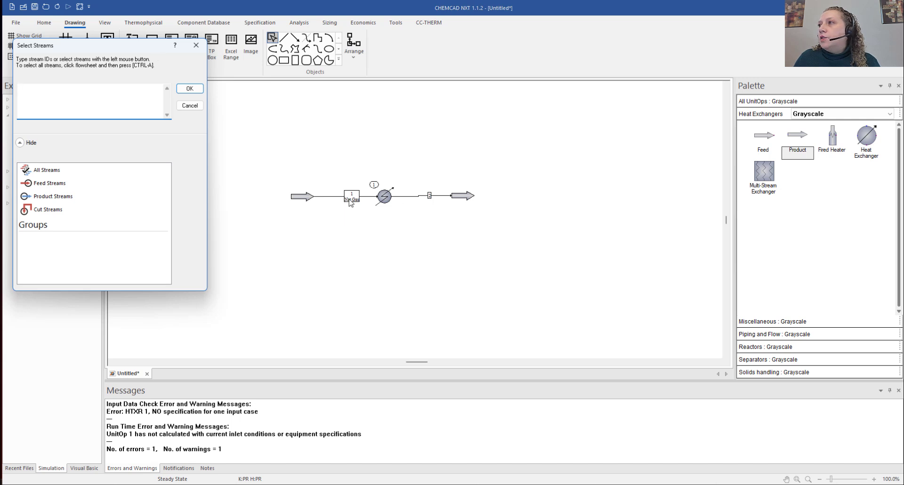
pyautogui.doubleClick(43, 171)
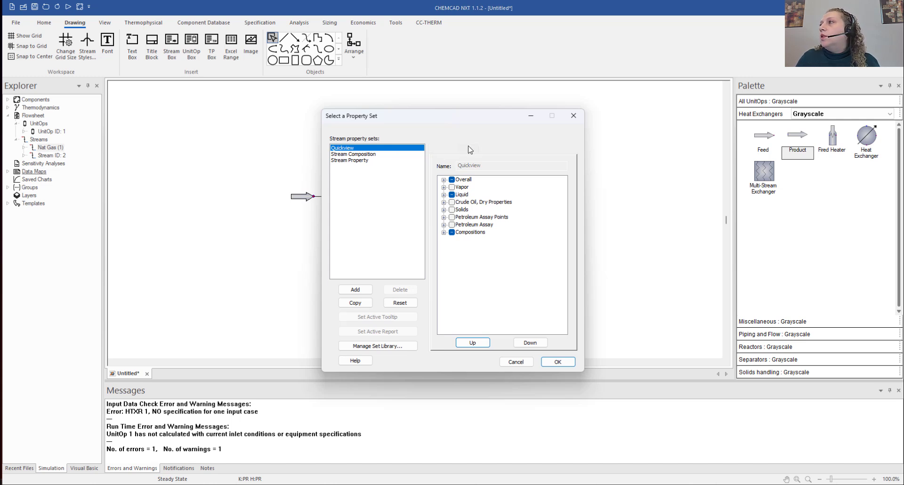
# Step: In the Quickview property set, replace Mass Flow Rate with Mole % under Compositions
pyautogui.click(443, 232)
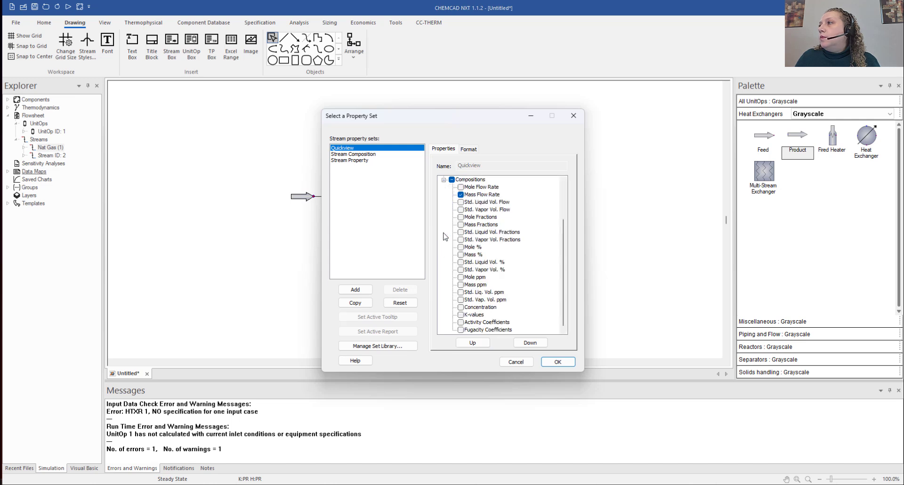
pyautogui.click(461, 194)
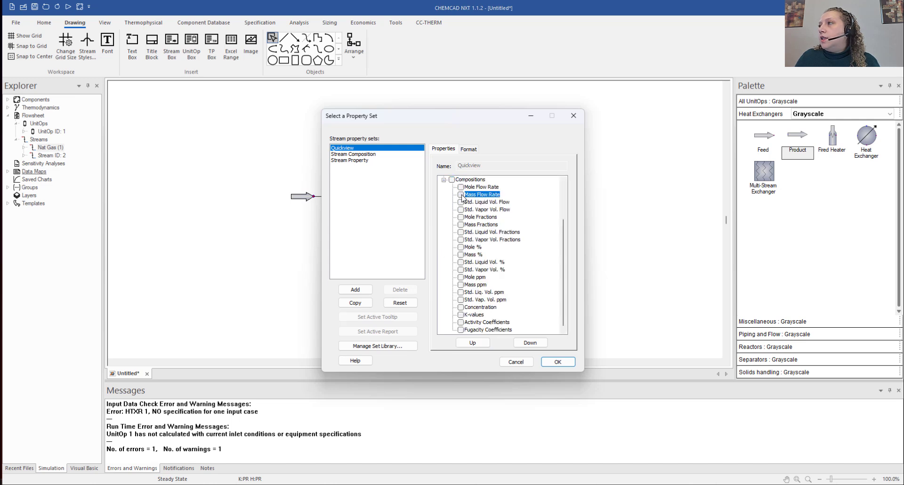
pyautogui.click(461, 247)
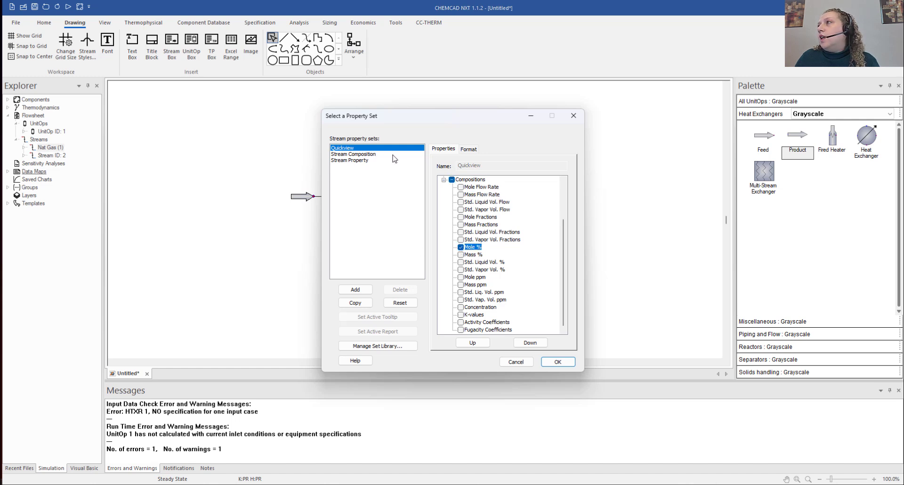
# Step: In the Stream Property set, replace the Mass Flow Rate composition with Mole Fractions and use this set for the data box
pyautogui.click(349, 161)
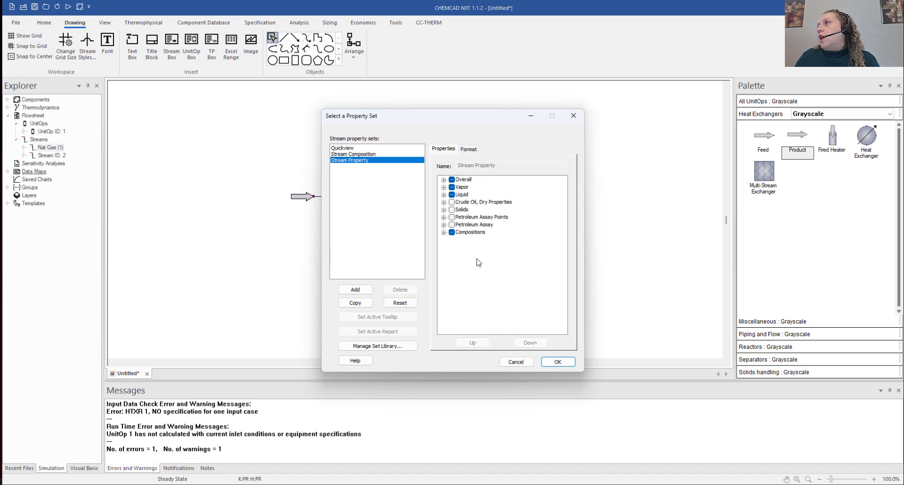
pyautogui.click(443, 232)
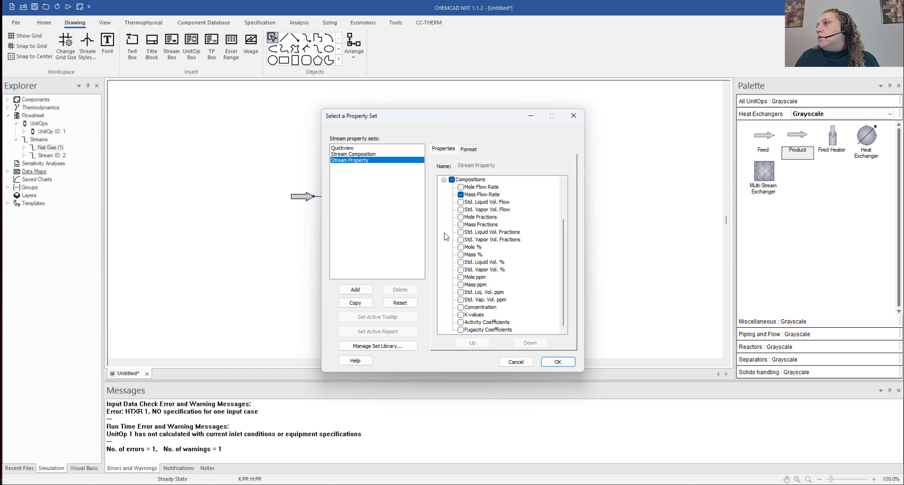
pyautogui.click(460, 195)
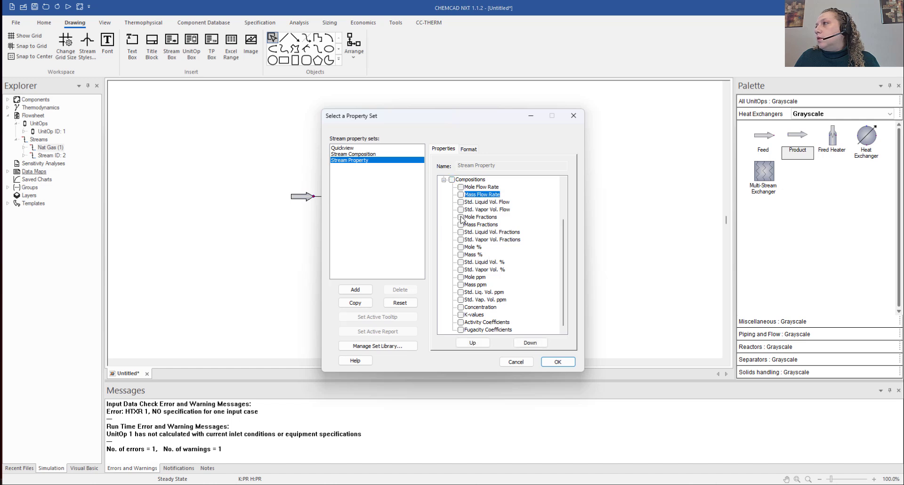
pyautogui.click(461, 217)
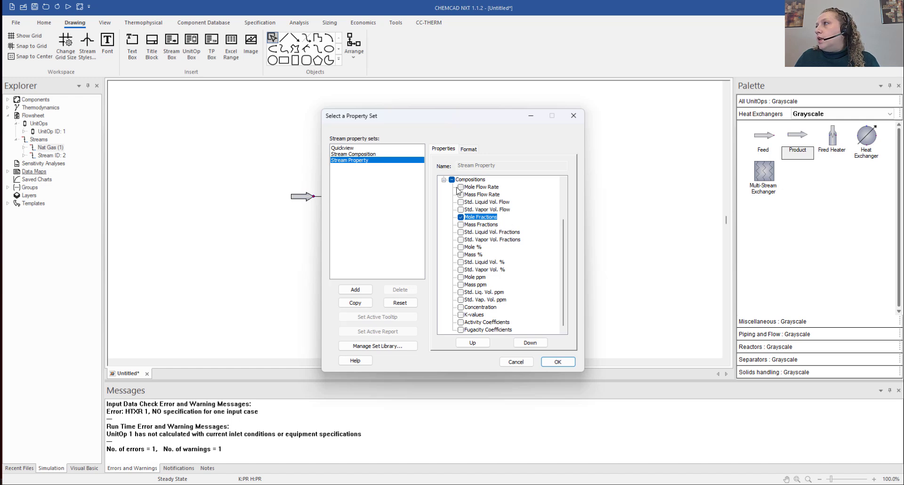
pyautogui.click(443, 180)
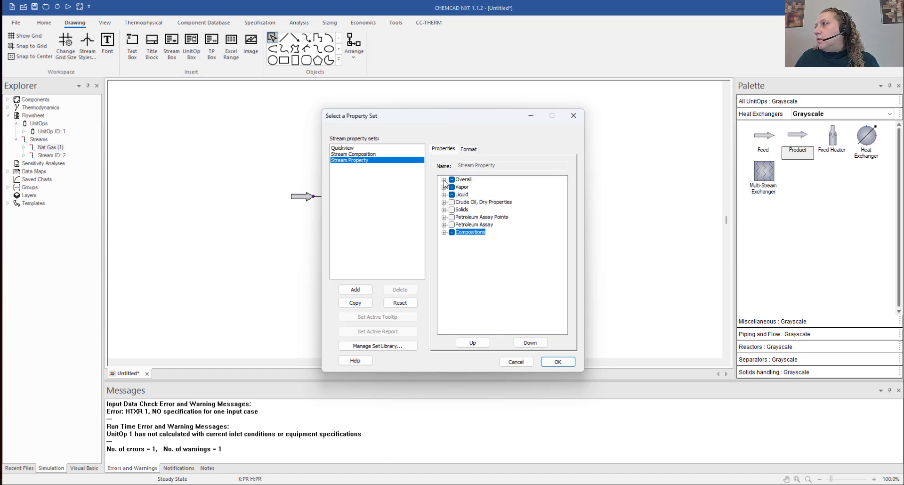
pyautogui.click(444, 180)
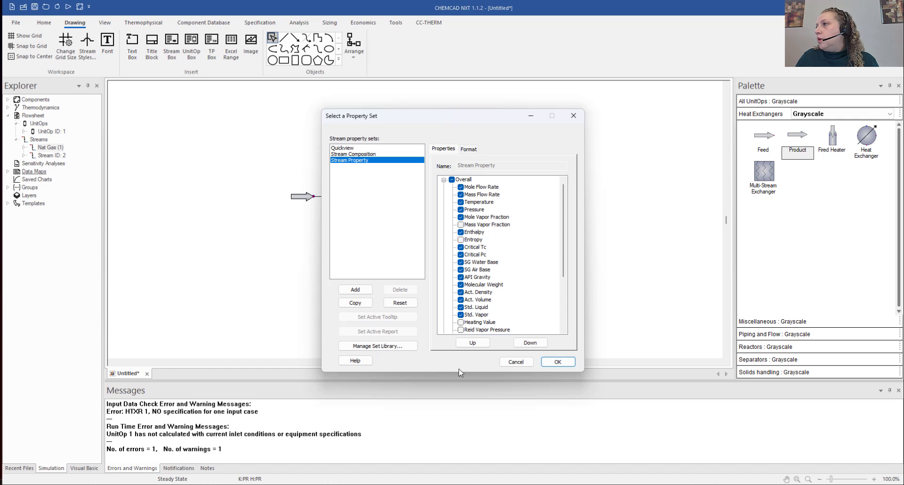
pyautogui.click(557, 362)
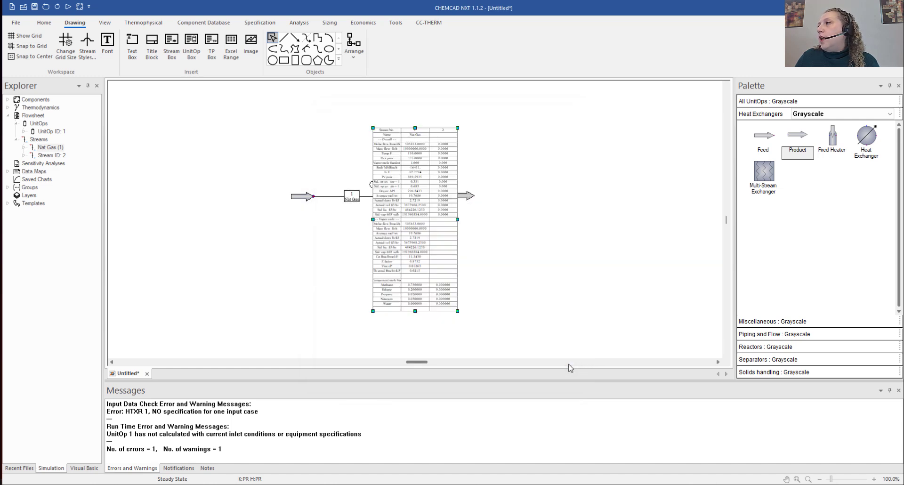
# Step: Move the stream data box below the flowsheet and set its text size to 60
pyautogui.moveTo(417, 169); pyautogui.dragTo(358, 286)
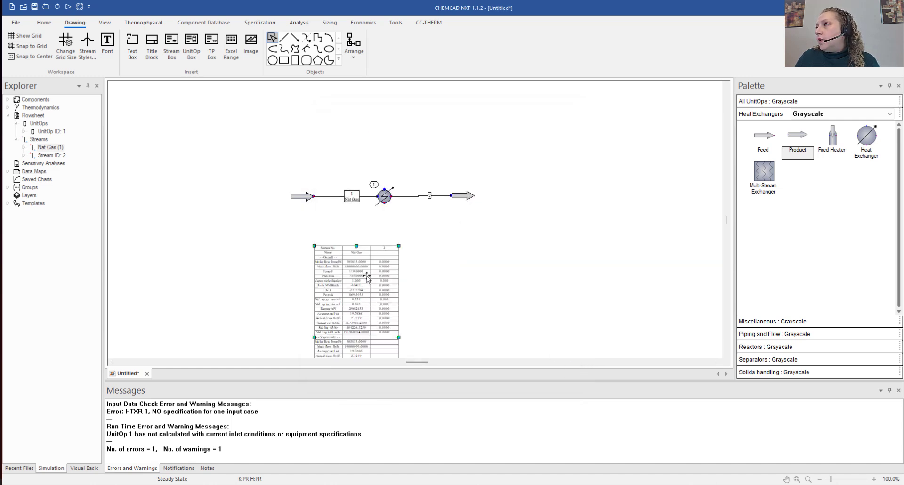
pyautogui.moveTo(331, 260); pyautogui.dragTo(331, 261)
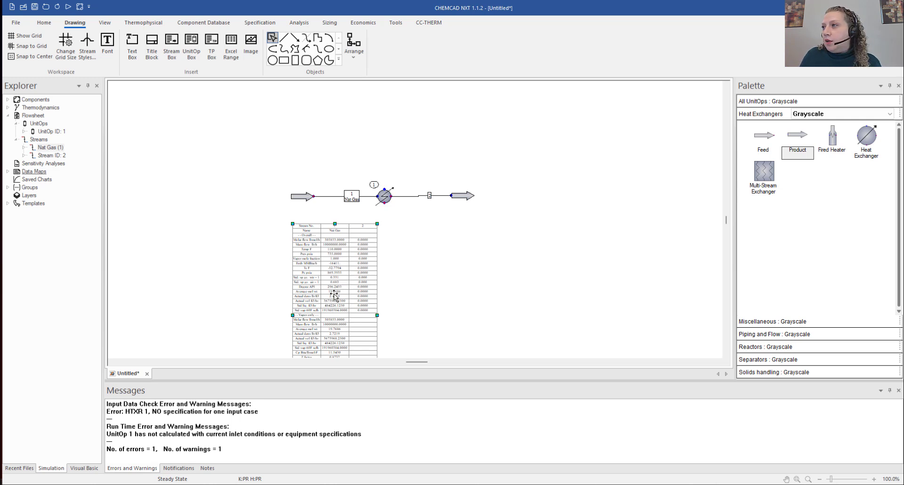
pyautogui.rightClick(324, 251)
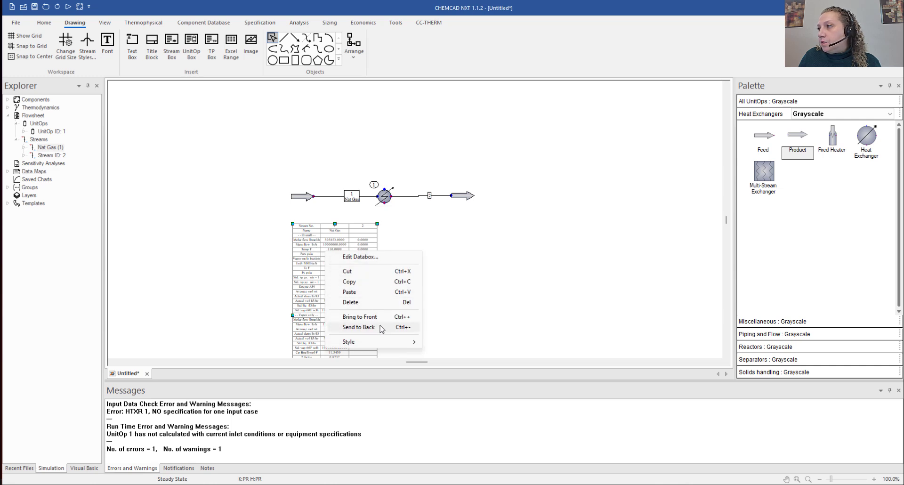
pyautogui.moveTo(384, 347)
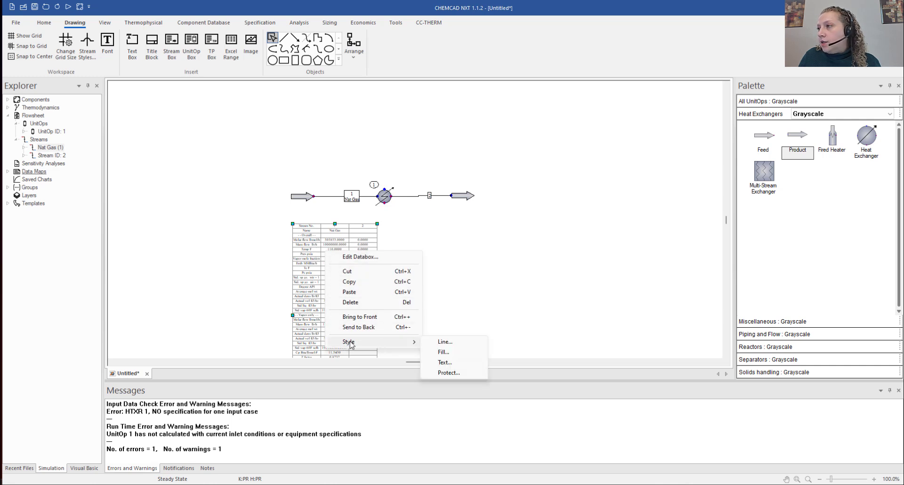
pyautogui.click(445, 362)
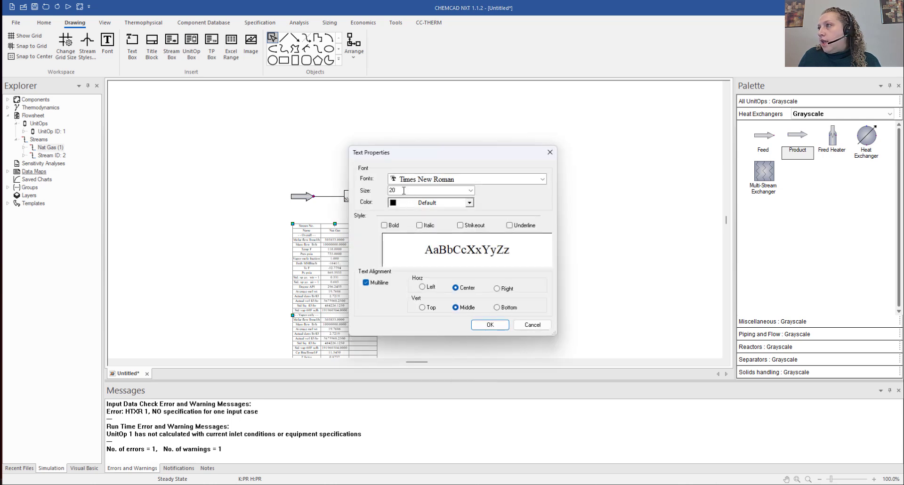
pyautogui.doubleClick(404, 191)
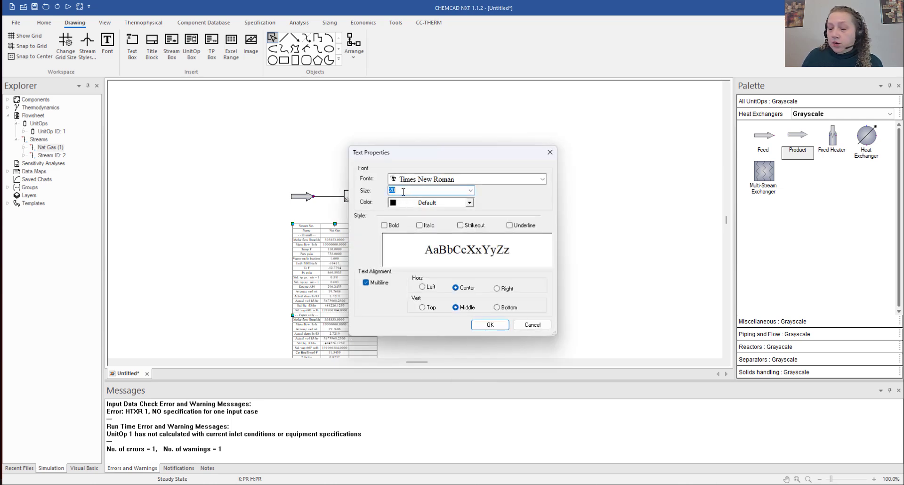
pyautogui.write('60')
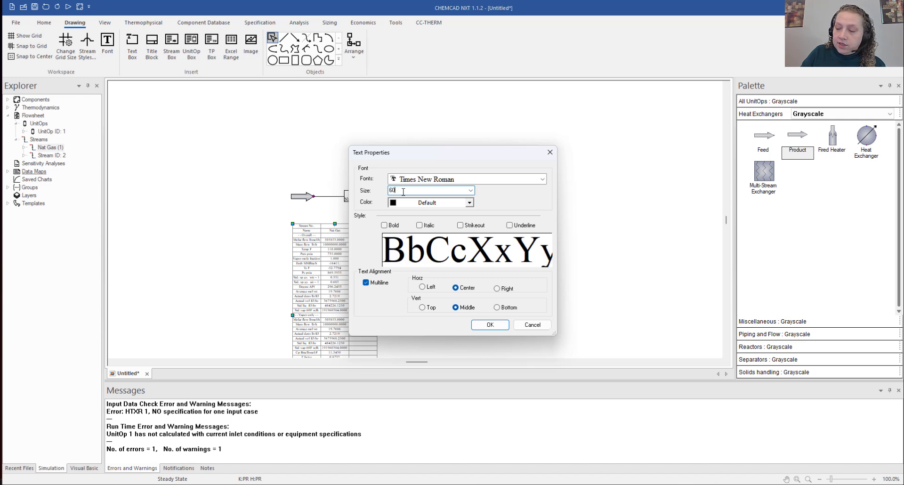
pyautogui.click(490, 325)
# Step: Enlarge the stream data box so its text fits the cells and center it beneath the flowsheet
pyautogui.scroll(-5, 390, 311)
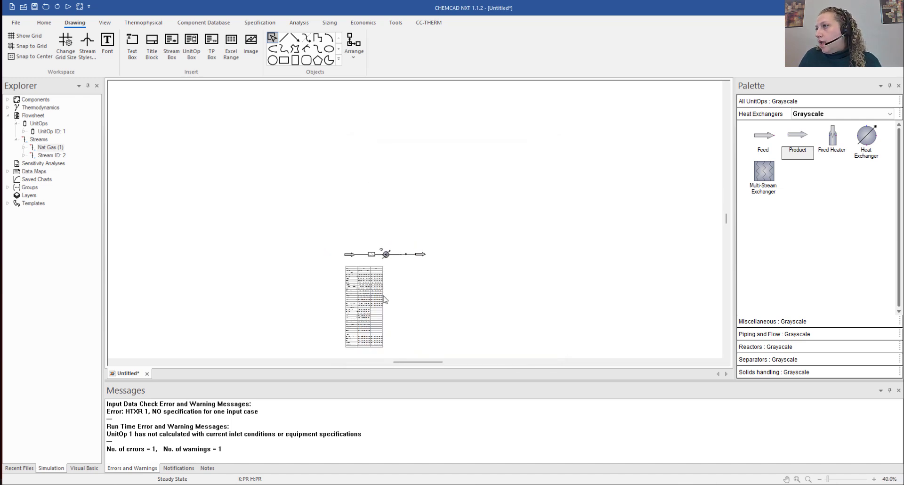
pyautogui.scroll(2, 414, 320)
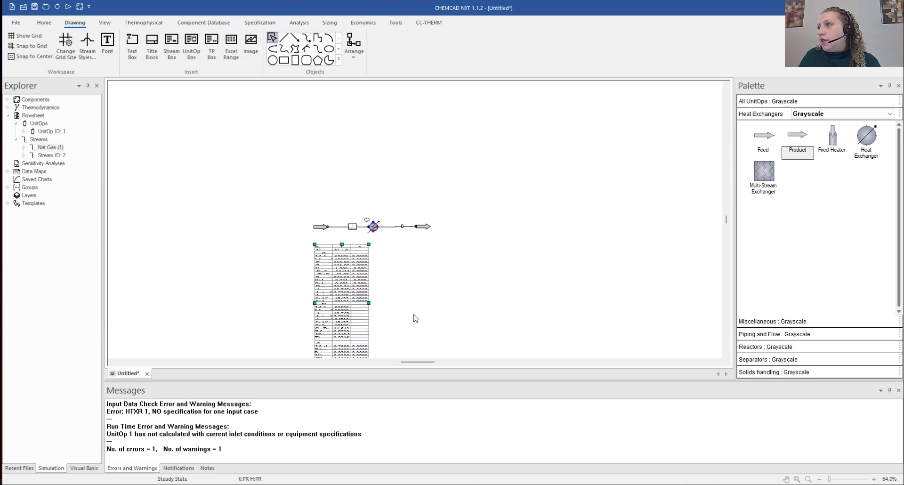
pyautogui.scroll(-1, 412, 303)
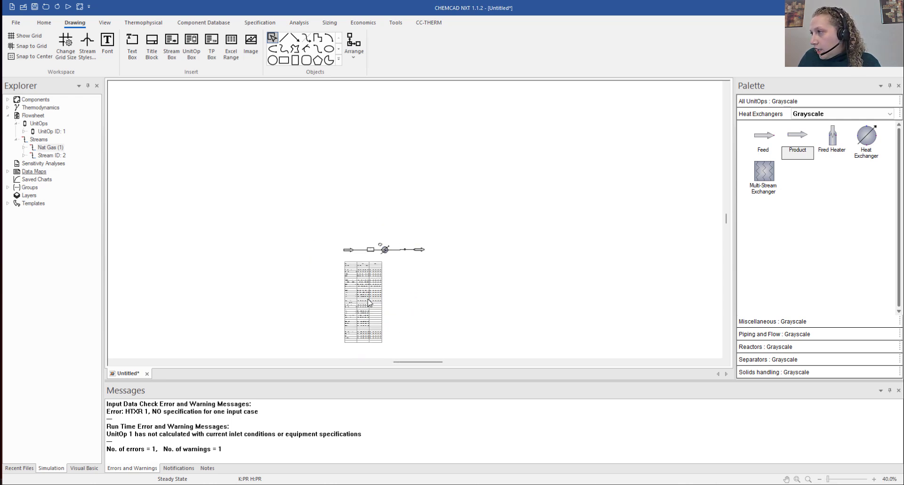
pyautogui.click(366, 326)
pyautogui.scroll(2, 366, 327)
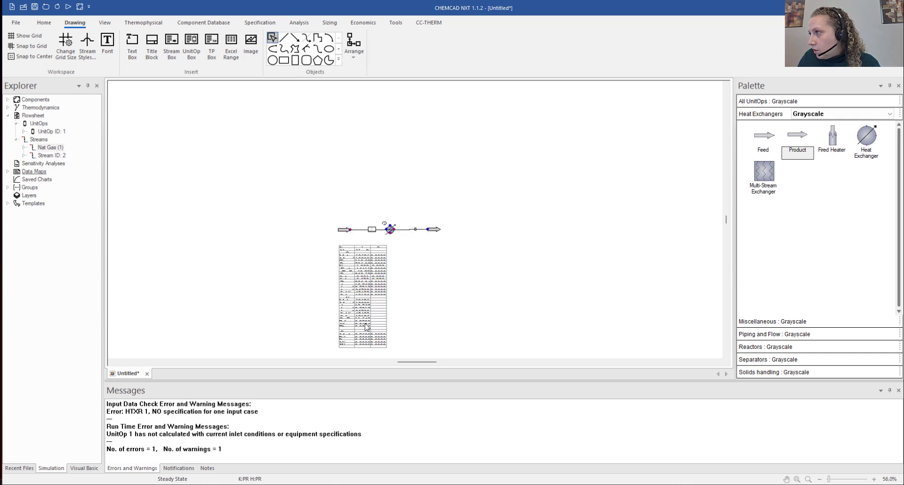
pyautogui.moveTo(390, 352); pyautogui.dragTo(484, 366)
pyautogui.moveTo(428, 329); pyautogui.dragTo(417, 326)
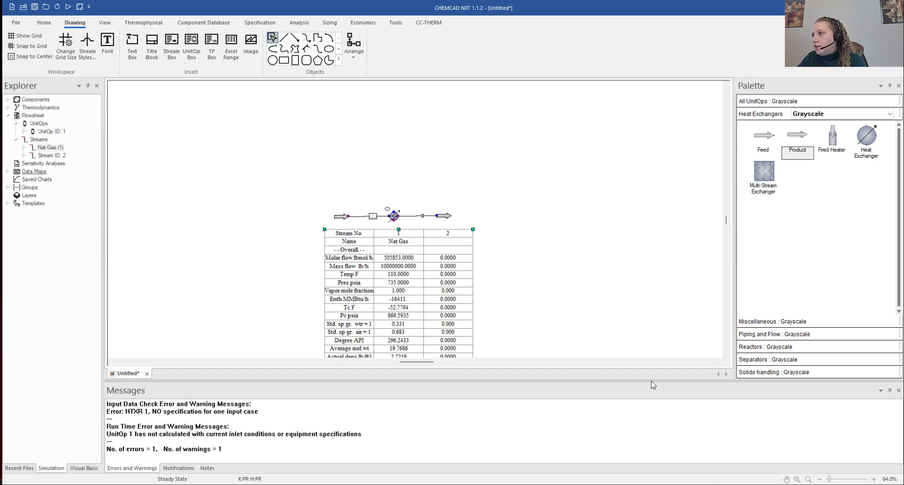
# Step: Examine the flowsheet together with the property and composition rows of the stream data box, both as a whole and up close
pyautogui.click(874, 478)
pyautogui.click(874, 478)
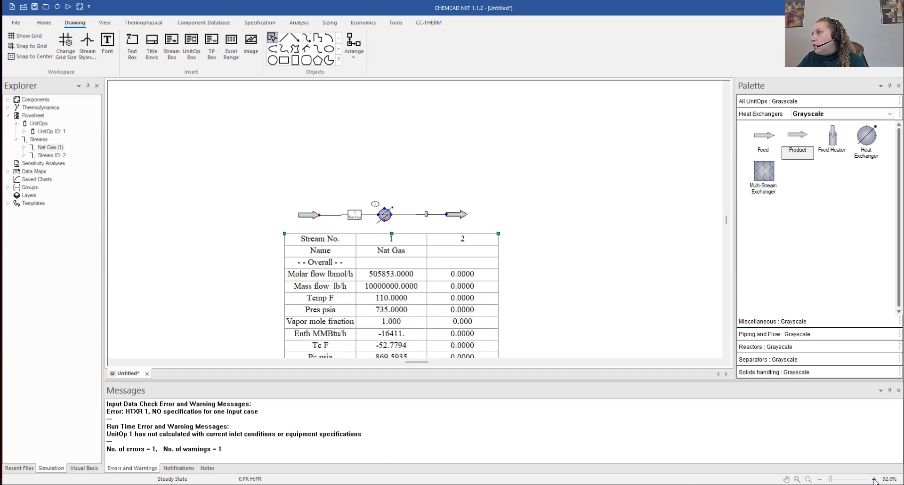
pyautogui.click(796, 479)
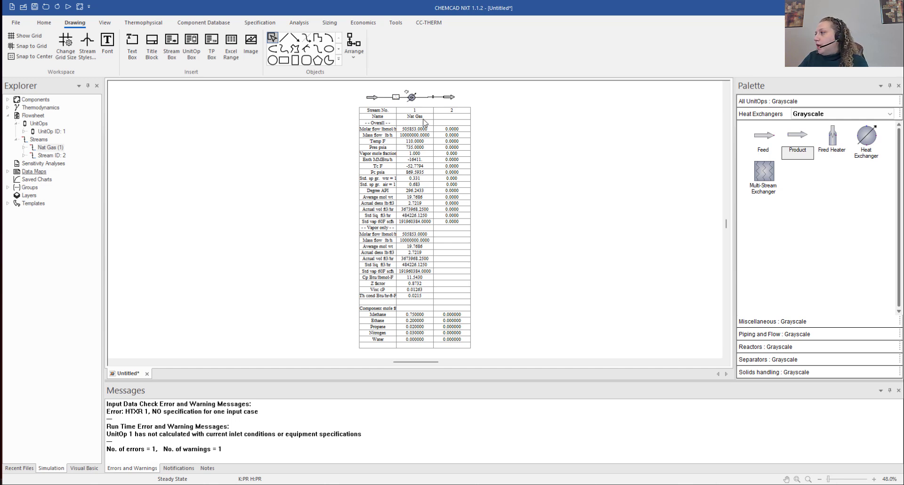
pyautogui.click(787, 479)
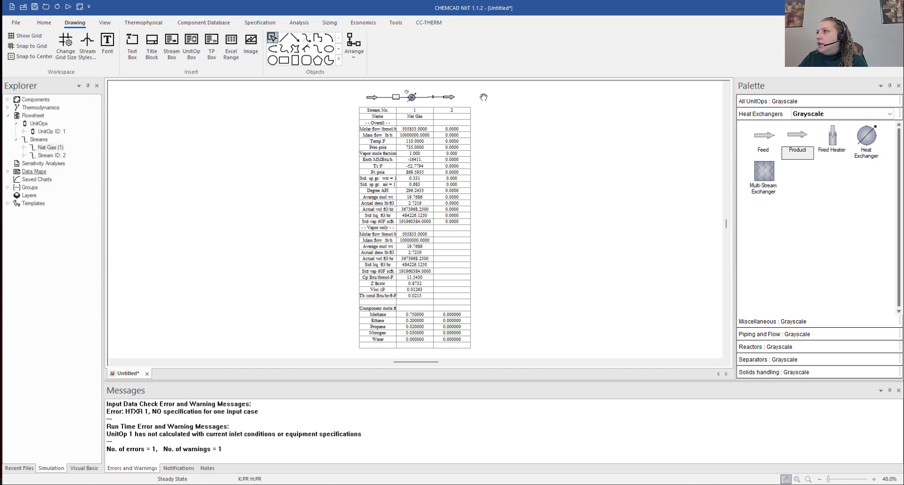
pyautogui.moveTo(483, 98); pyautogui.dragTo(461, 186)
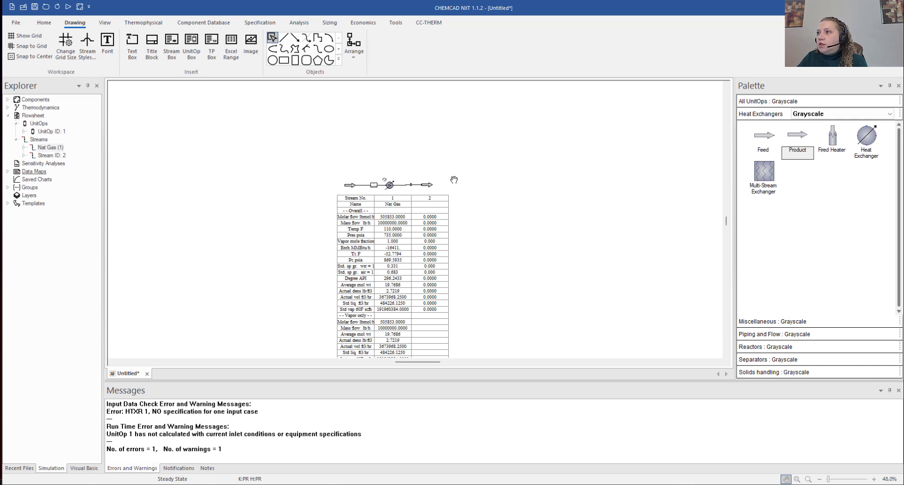
pyautogui.scroll(3, 422, 186)
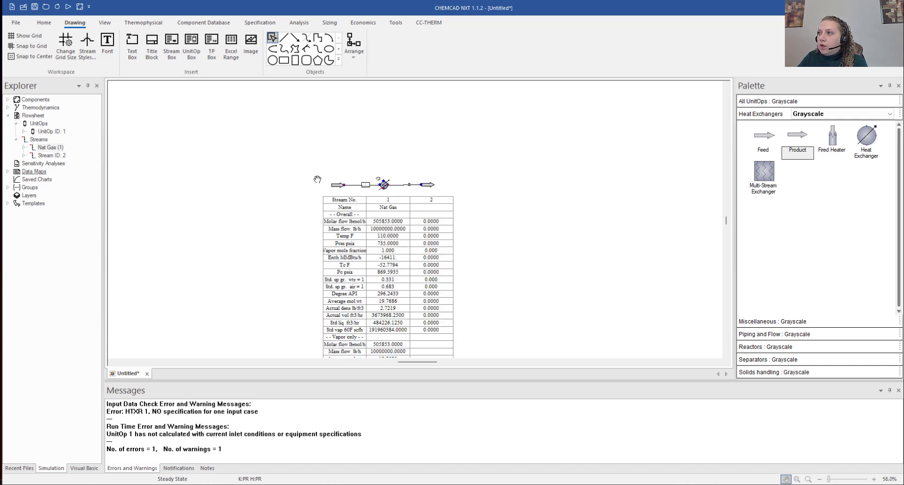
pyautogui.scroll(1, 318, 162)
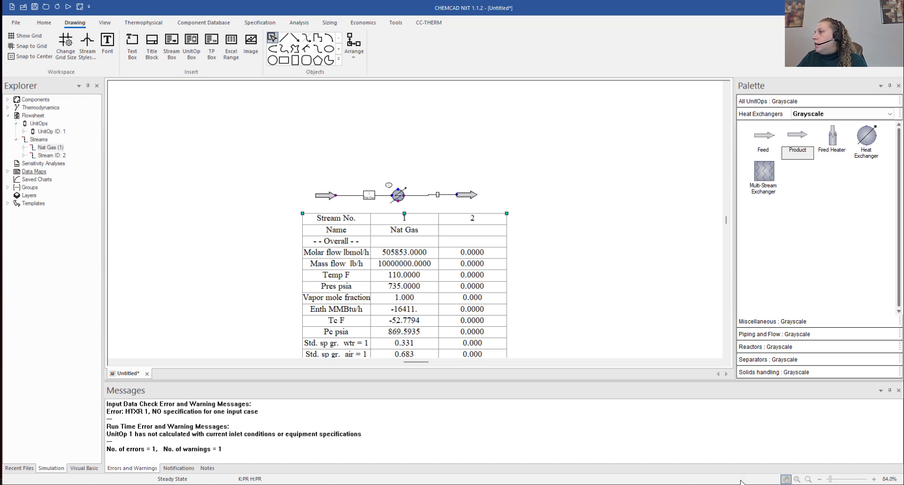
pyautogui.click(874, 480)
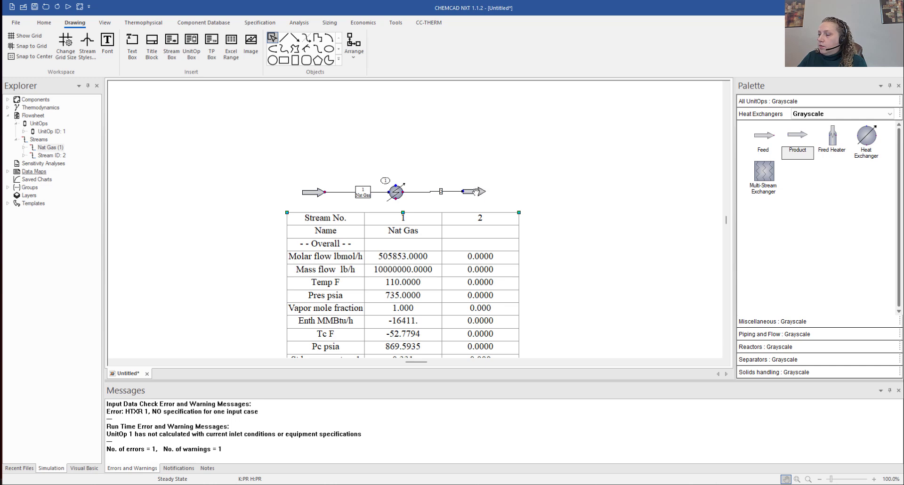
pyautogui.click(785, 479)
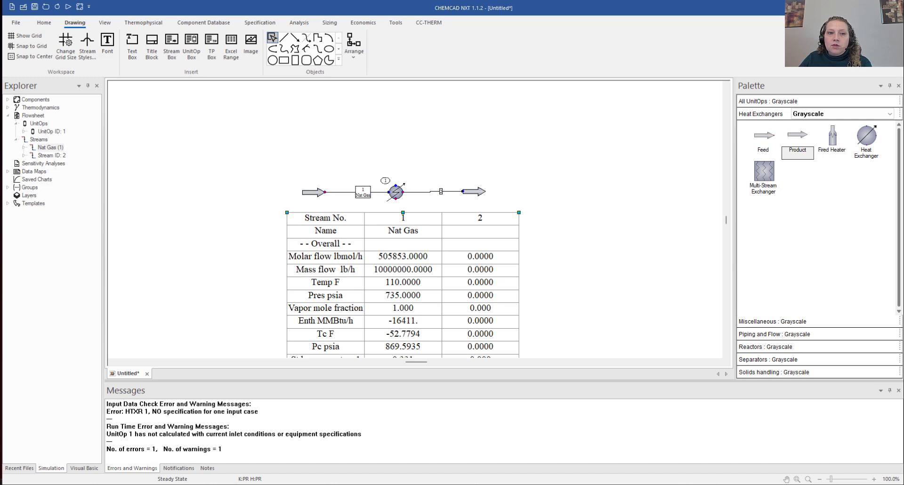
pyautogui.doubleClick(395, 194)
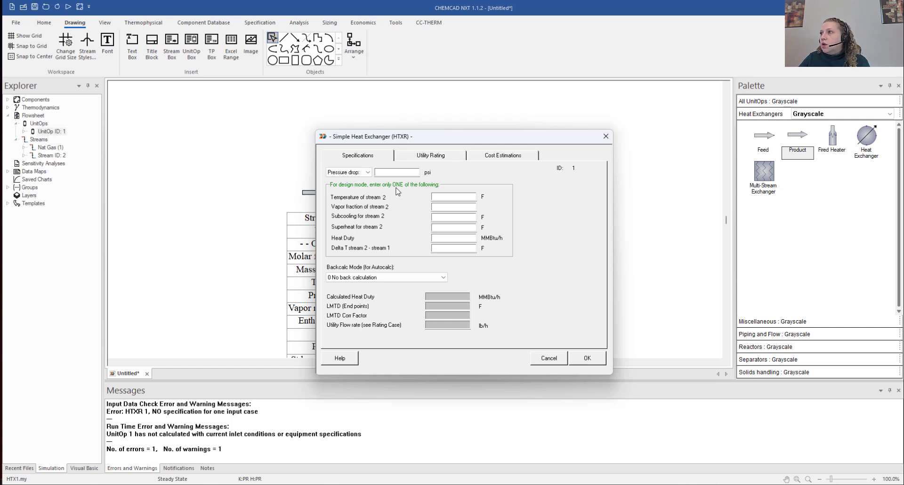
pyautogui.moveTo(425, 140); pyautogui.dragTo(498, 95)
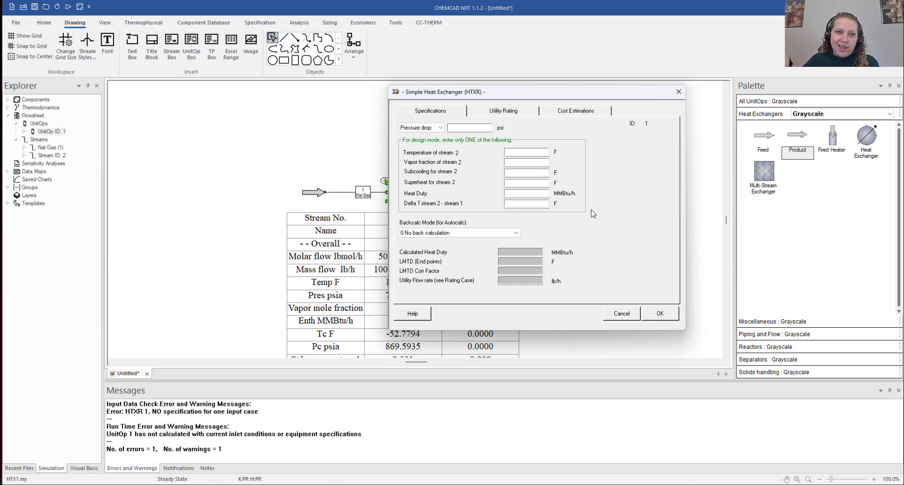
pyautogui.click(511, 161)
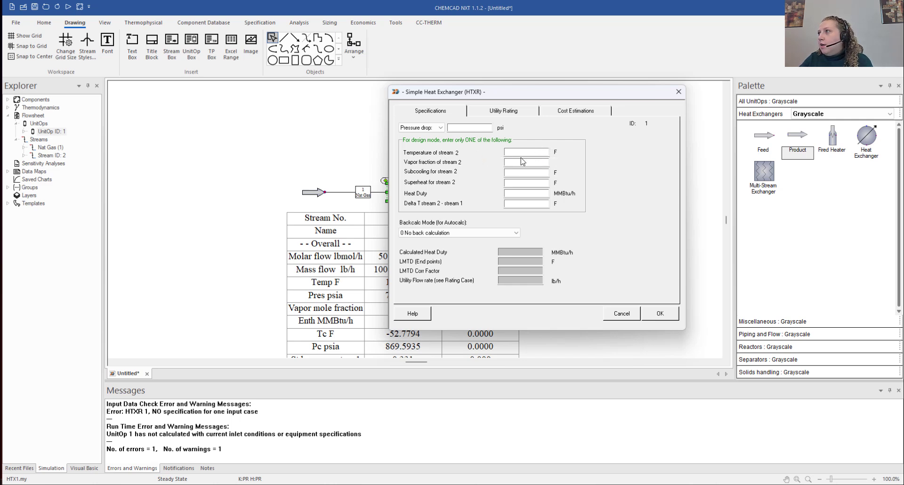
pyautogui.click(537, 152)
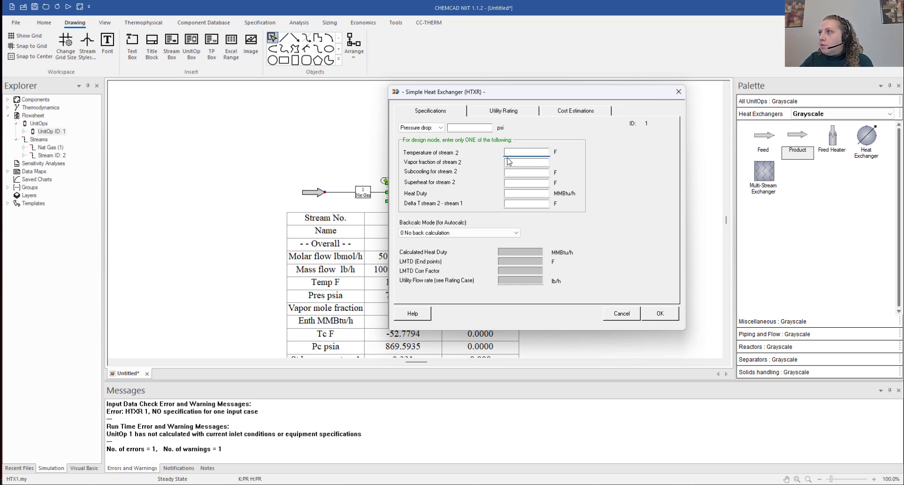
pyautogui.moveTo(511, 94); pyautogui.dragTo(224, 118)
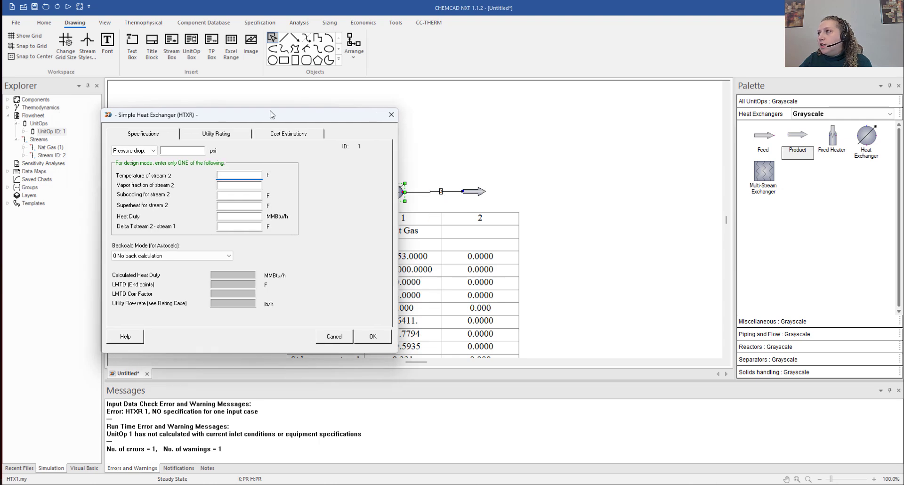
pyautogui.moveTo(270, 119); pyautogui.dragTo(673, 96)
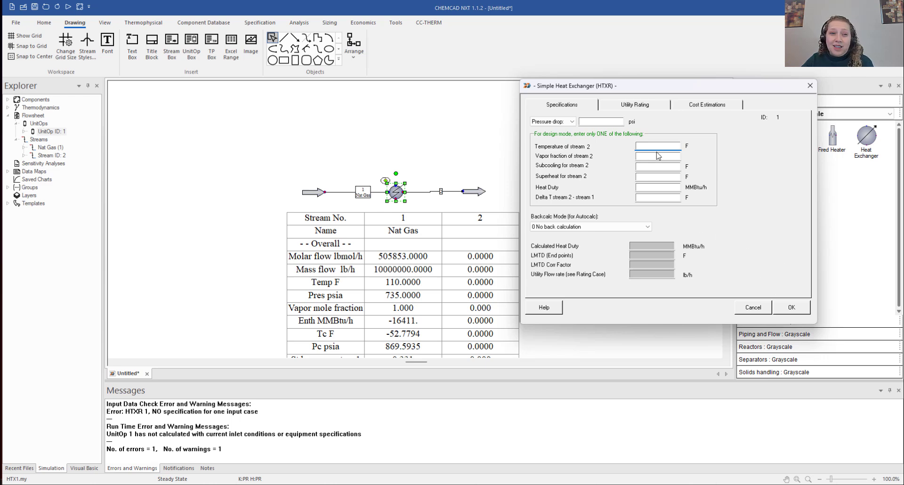
pyautogui.click(753, 308)
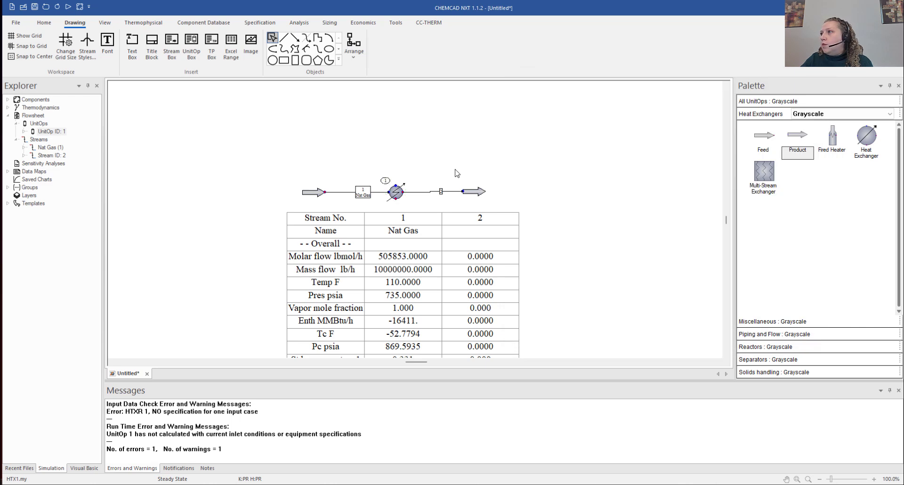
# Step: Plot the phase envelope for stream 1 with the optional estimates left blank, and examine its dew curve and critical point
pyautogui.click(42, 23)
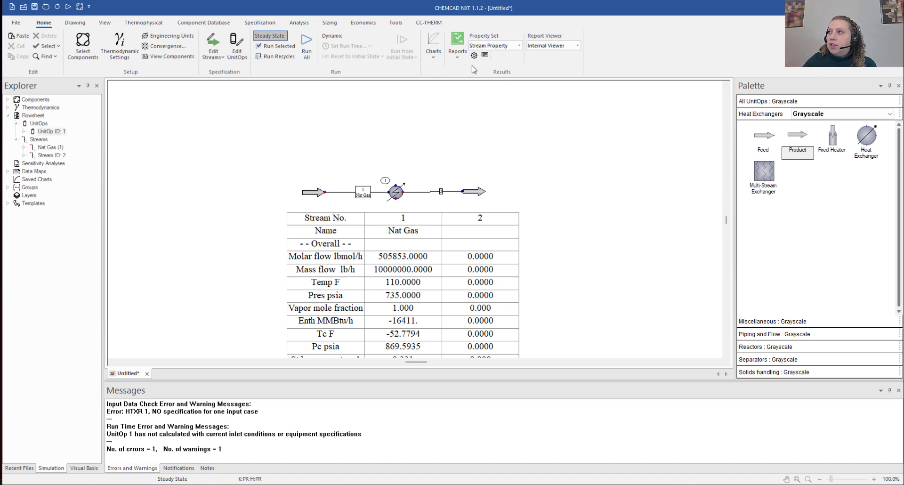
pyautogui.click(432, 57)
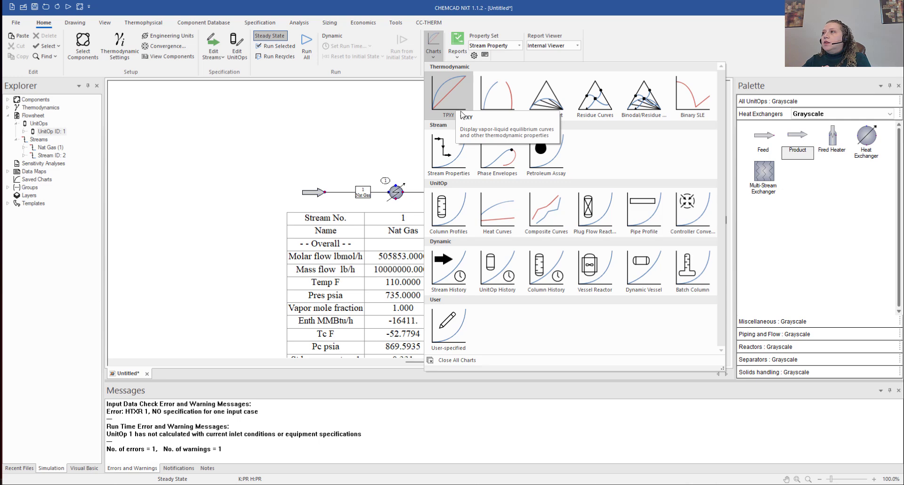
pyautogui.click(459, 97)
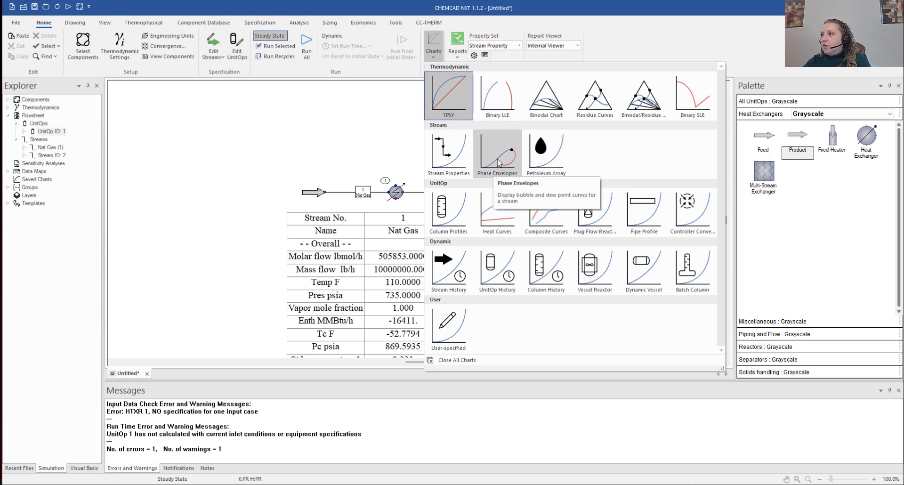
pyautogui.click(498, 162)
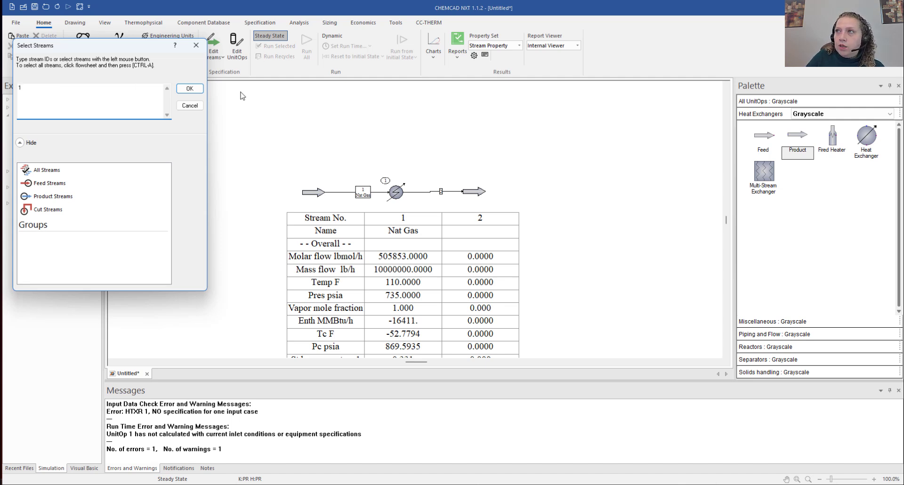
pyautogui.click(202, 91)
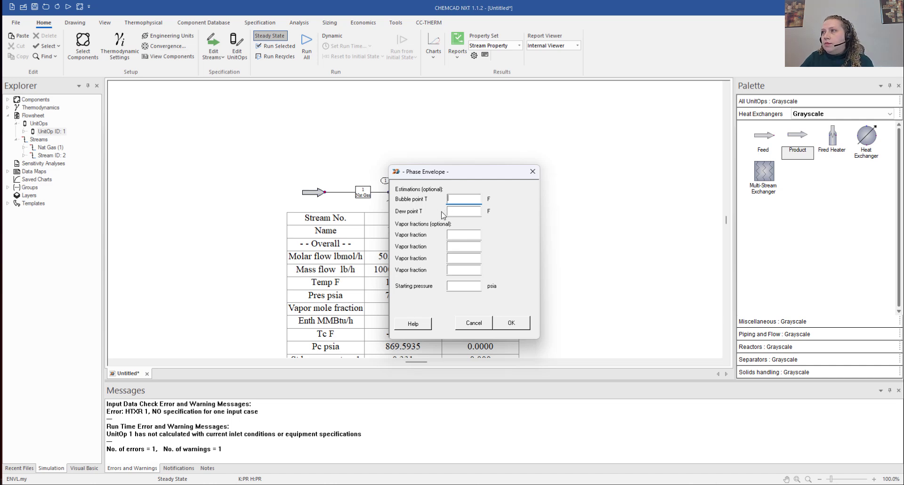
pyautogui.moveTo(454, 174); pyautogui.dragTo(484, 123)
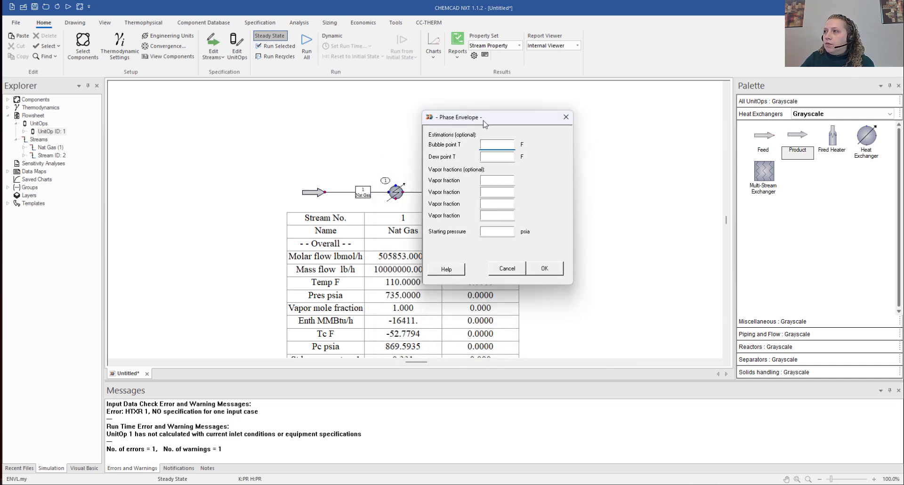
pyautogui.click(545, 269)
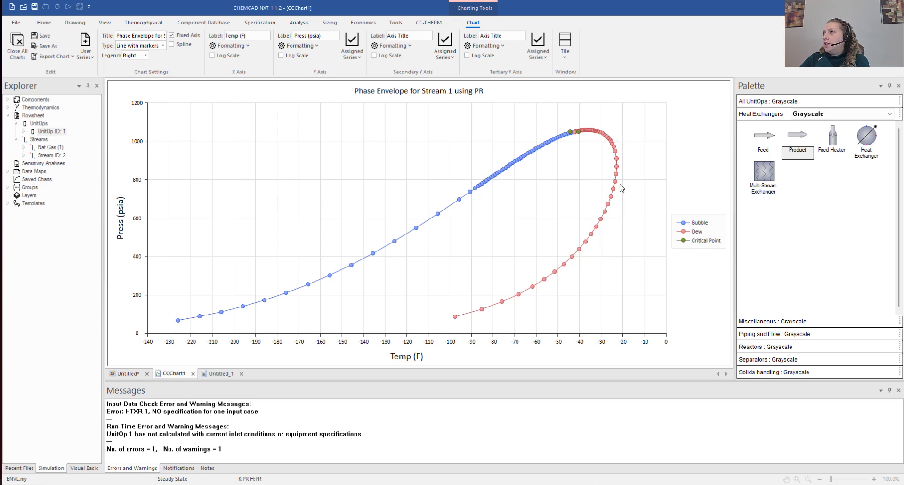
pyautogui.moveTo(616, 183)
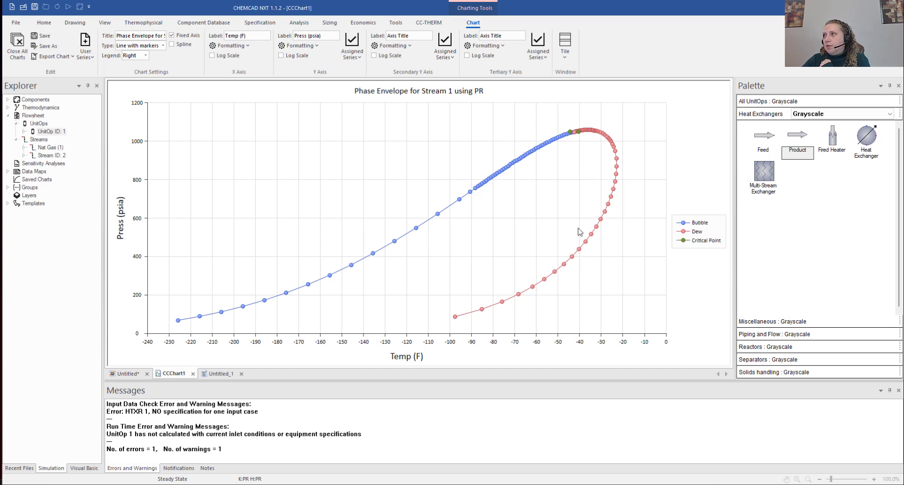
pyautogui.moveTo(570, 135)
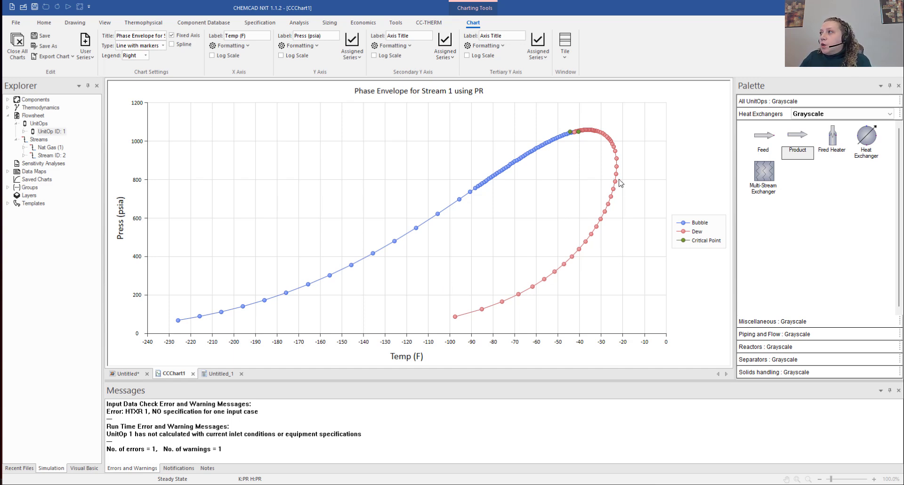
pyautogui.moveTo(614, 187)
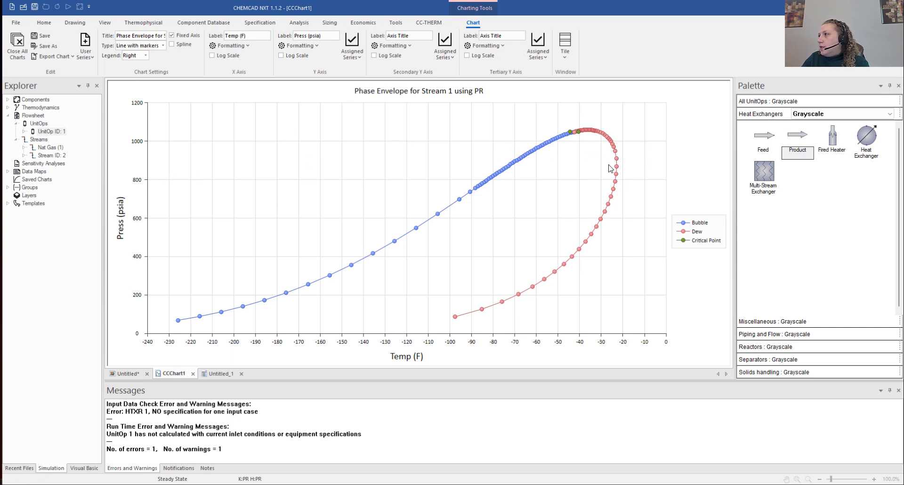
# Step: Return to the flowsheet and specify the heat exchanger with a stream 2 temperature of -20 F
pyautogui.click(126, 376)
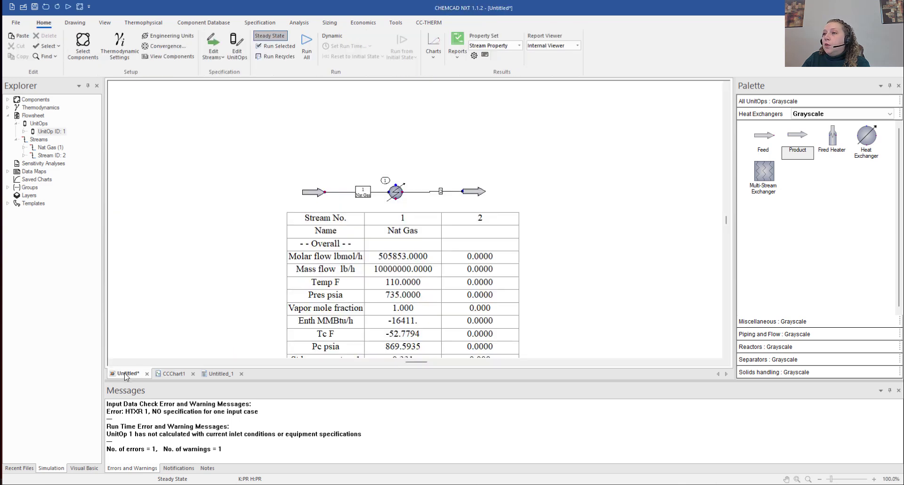
pyautogui.doubleClick(395, 192)
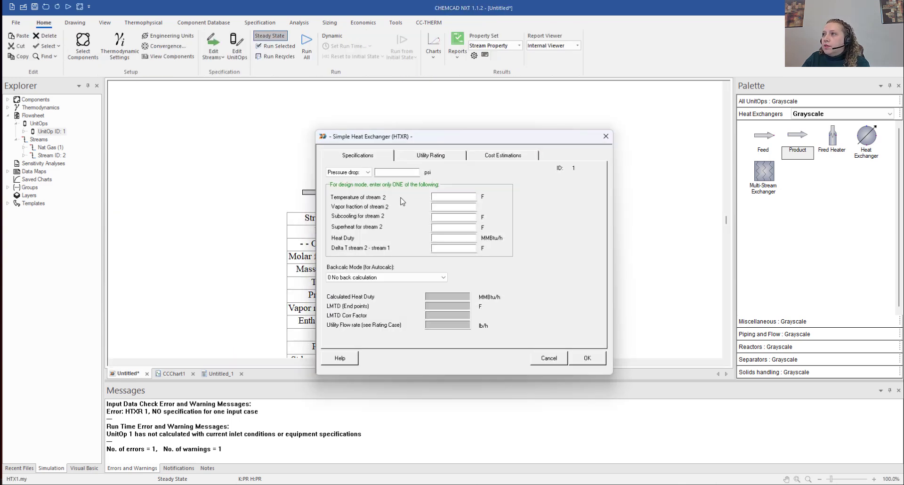
pyautogui.click(445, 195)
pyautogui.moveTo(459, 143); pyautogui.dragTo(666, 90)
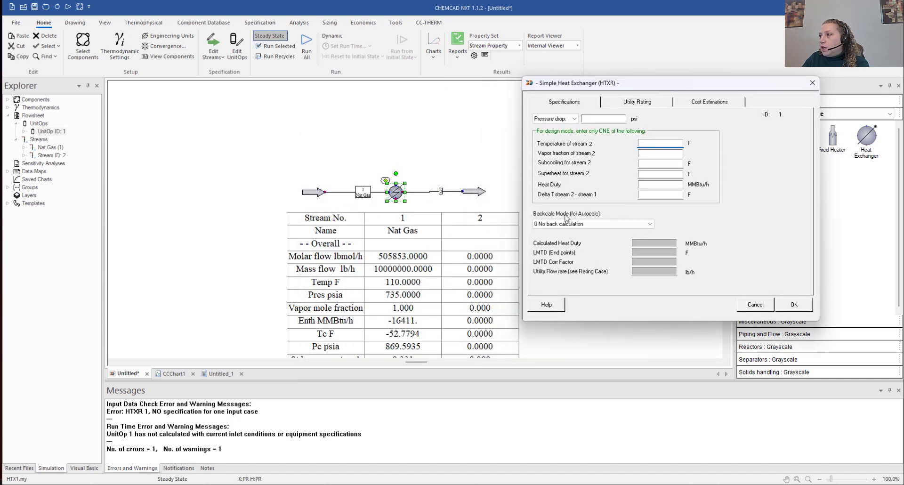
pyautogui.write('-20')
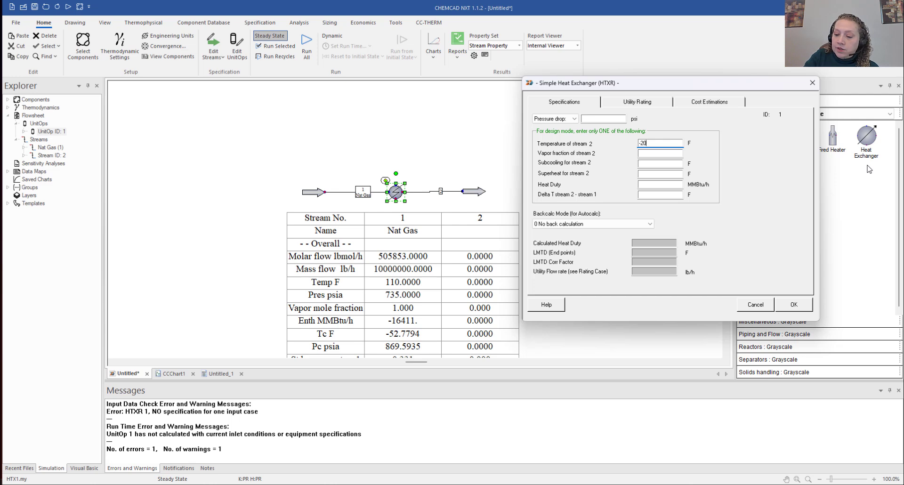
pyautogui.moveTo(642, 83); pyautogui.dragTo(612, 86)
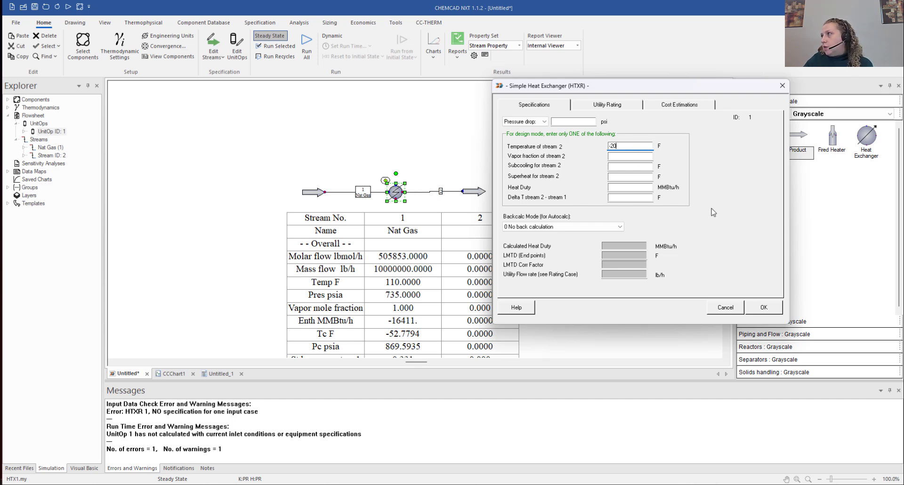
pyautogui.click(765, 309)
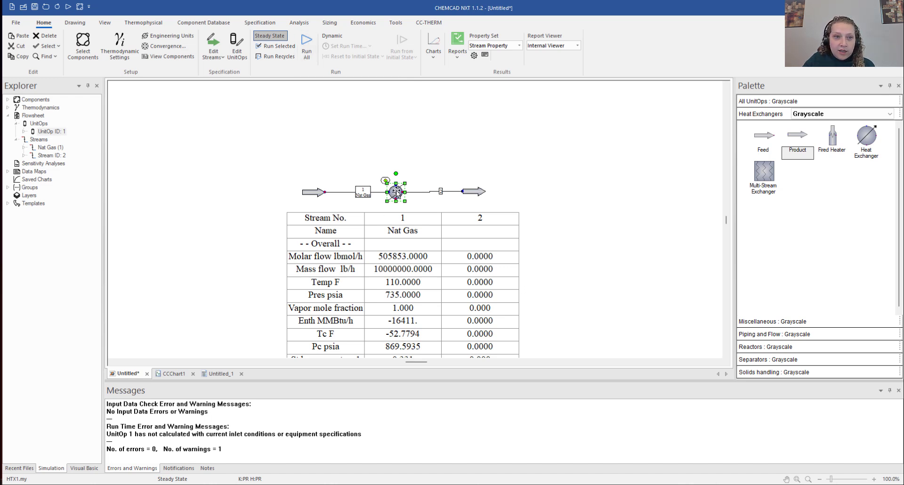
# Step: Try to accept the heat exchanger with the stream 2 temperature cleared, and go back to its specifications
pyautogui.doubleClick(396, 193)
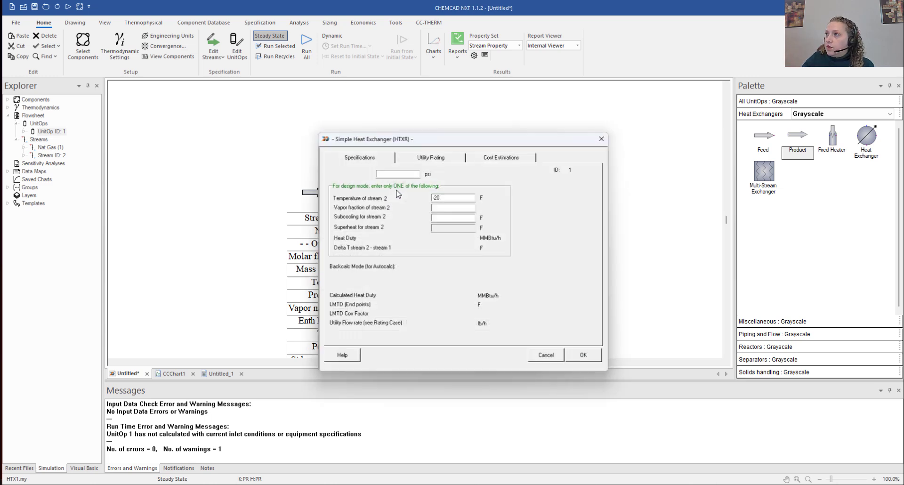
pyautogui.moveTo(402, 140); pyautogui.dragTo(413, 119)
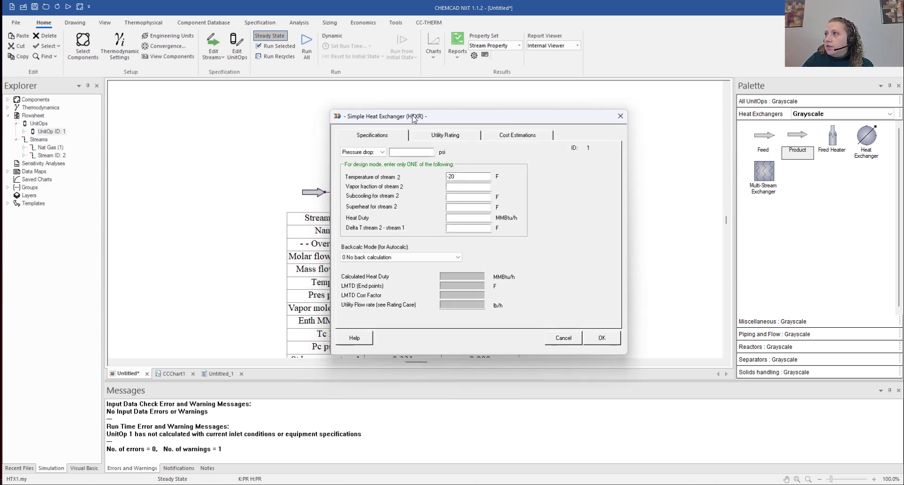
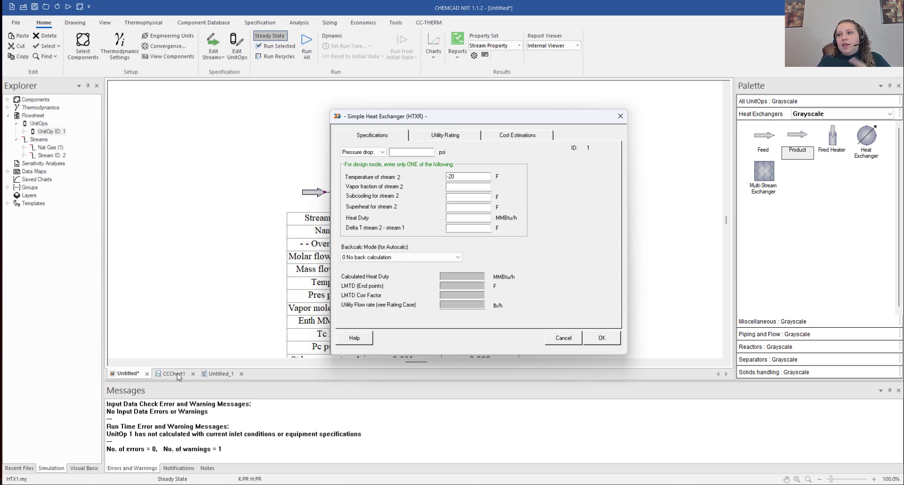
pyautogui.doubleClick(454, 177)
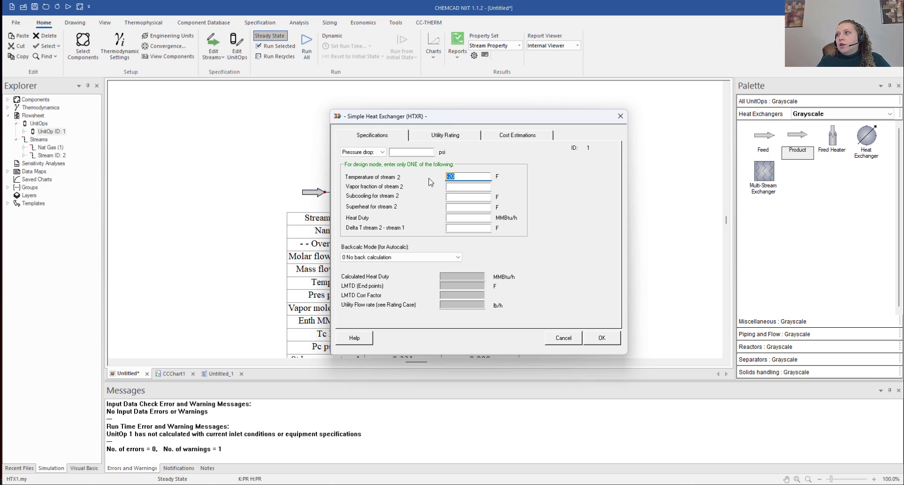
pyautogui.press('BackSpace')
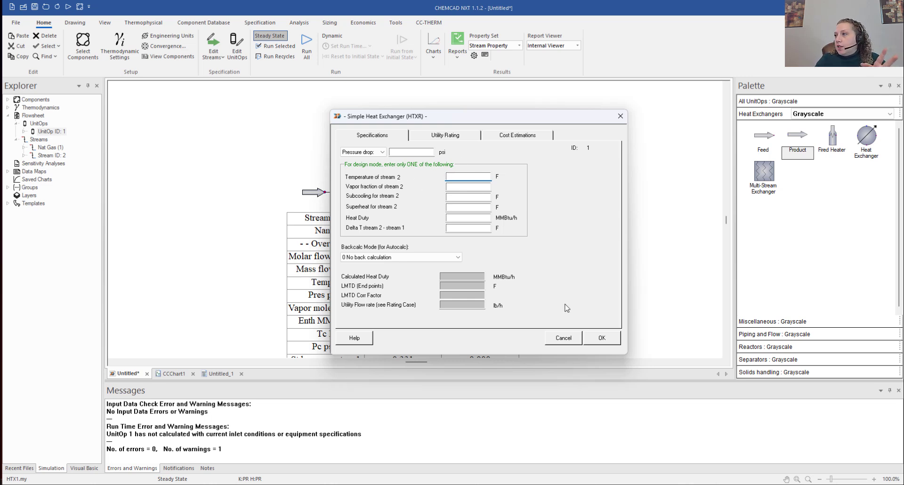
pyautogui.click(601, 339)
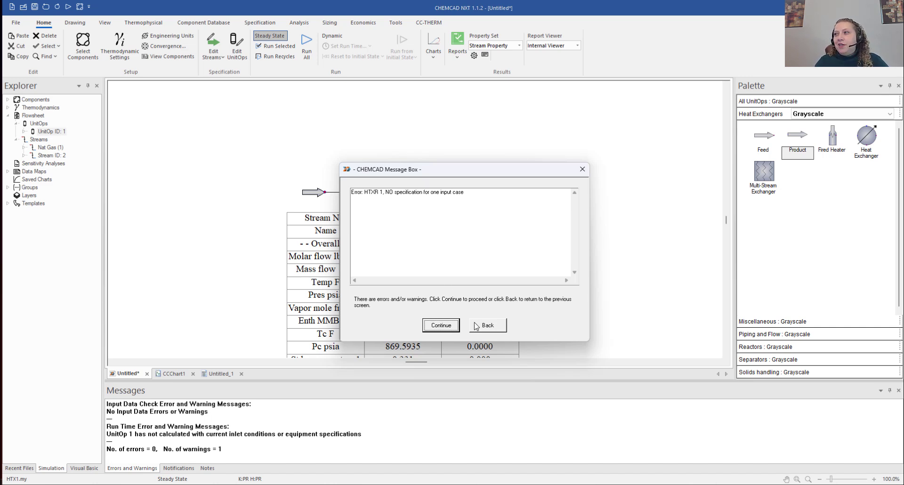
pyautogui.click(495, 328)
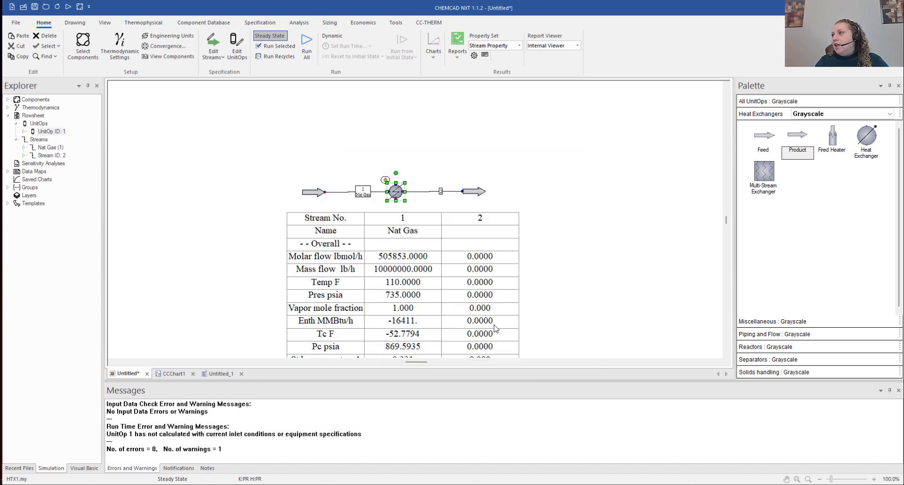
# Step: Set the heat exchanger's stream 2 temperature to -20 F and run the whole simulation
pyautogui.moveTo(410, 137); pyautogui.dragTo(455, 106)
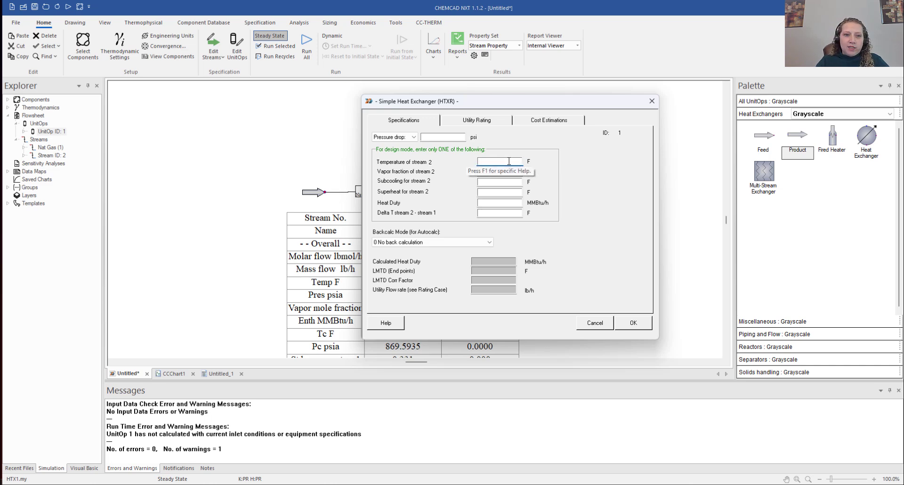
pyautogui.write('-20')
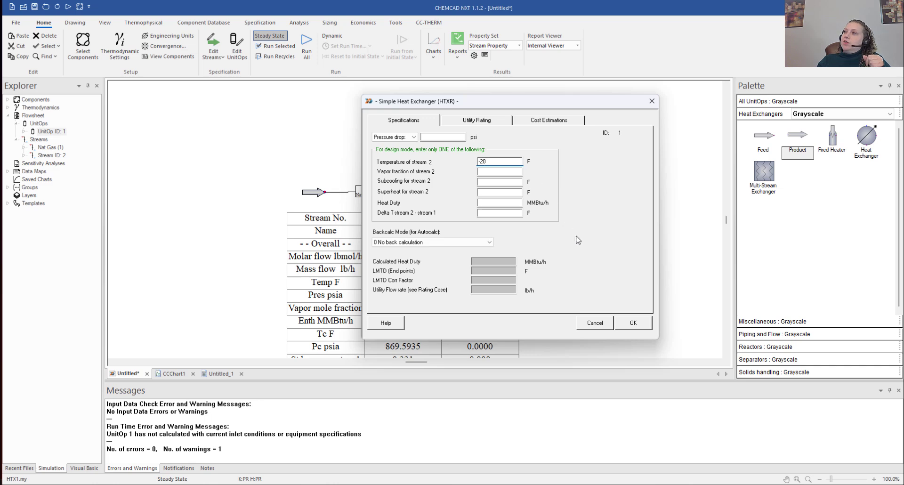
pyautogui.click(633, 323)
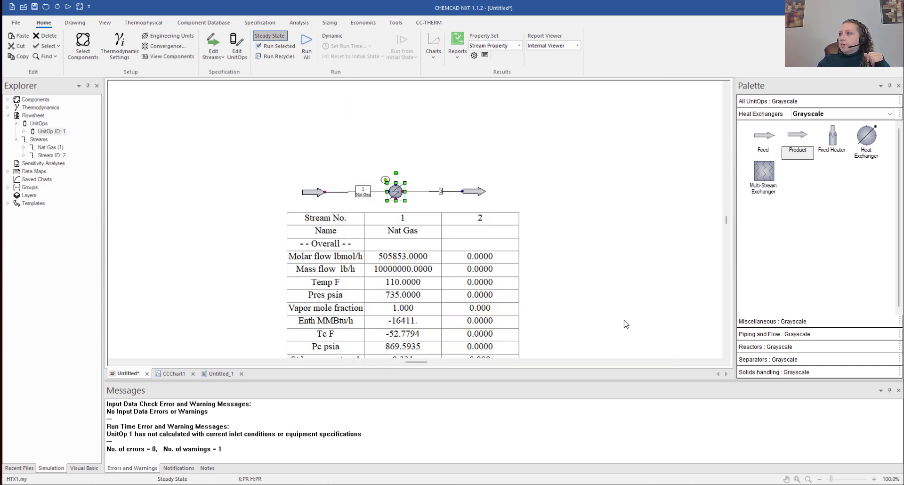
pyautogui.click(306, 50)
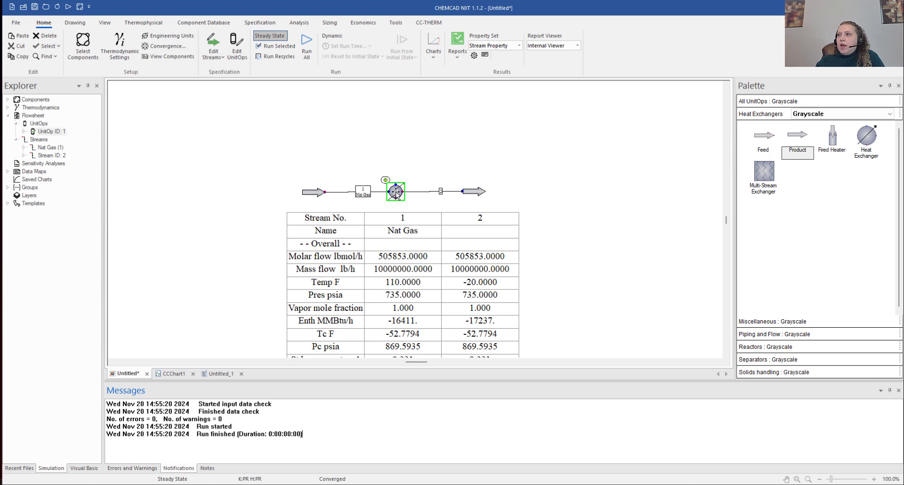
# Step: Review the heat exchanger's inlet and outlet stream data and compare it with the stream 1 phase envelope chart
pyautogui.rightClick(396, 192)
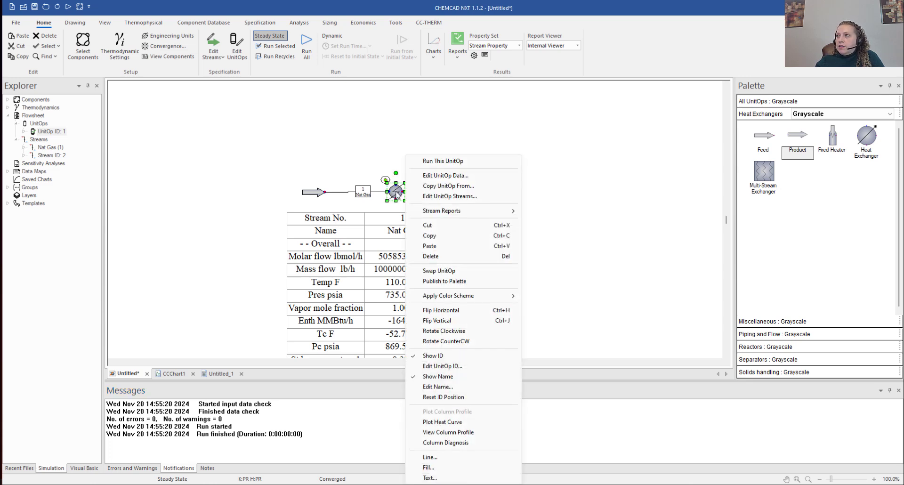
pyautogui.click(430, 197)
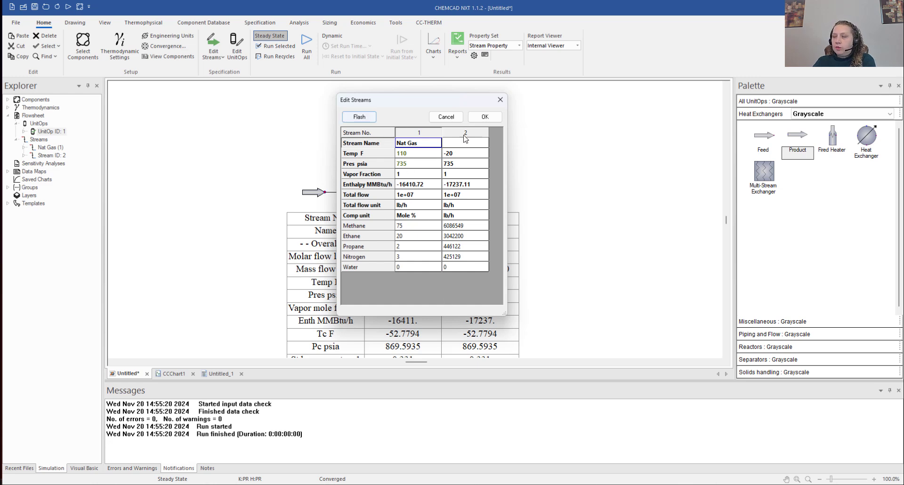
pyautogui.click(485, 117)
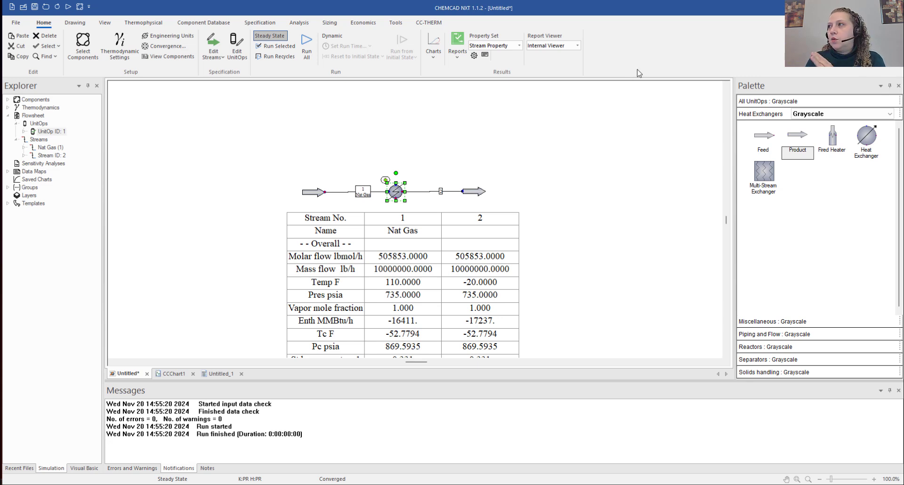
pyautogui.click(419, 186)
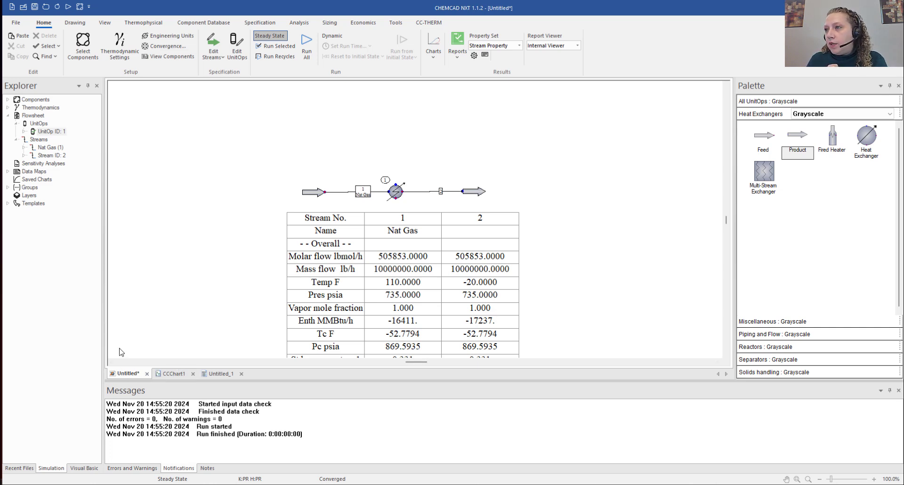
pyautogui.click(172, 374)
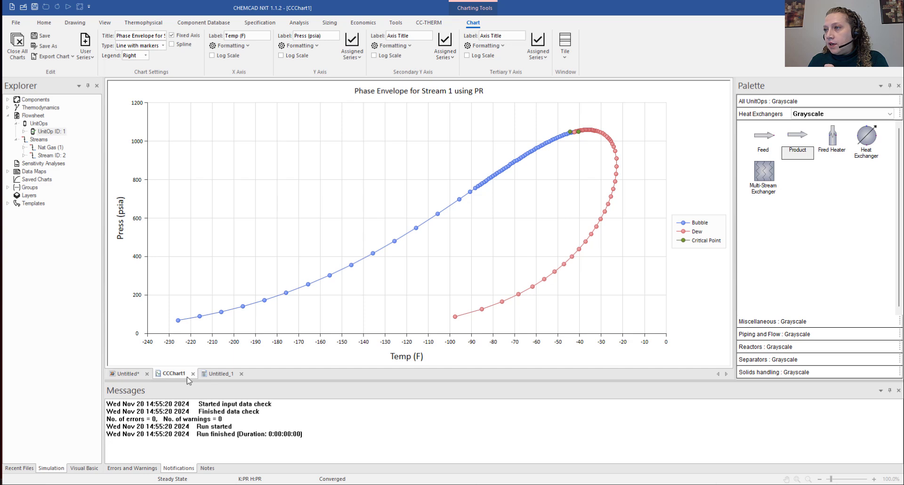
pyautogui.click(121, 374)
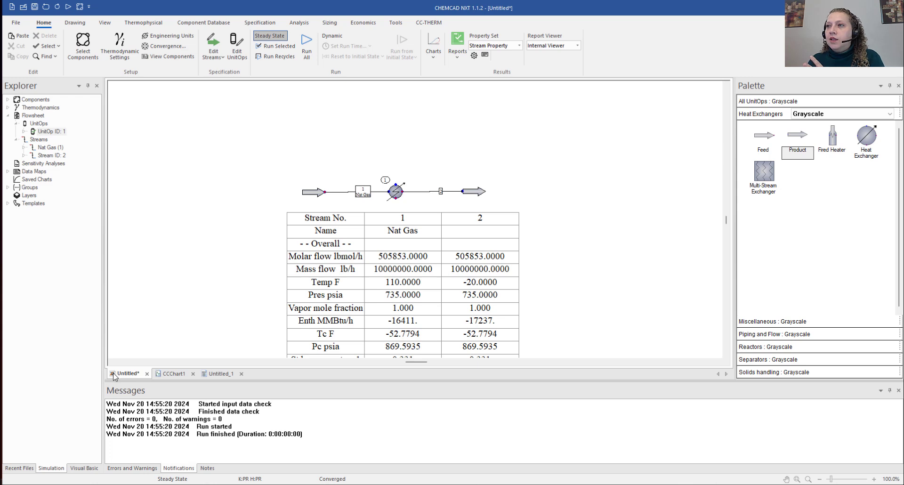
# Step: Create a user series named Data for the phase envelope chart with one point at X -20 and Y 735
pyautogui.click(181, 373)
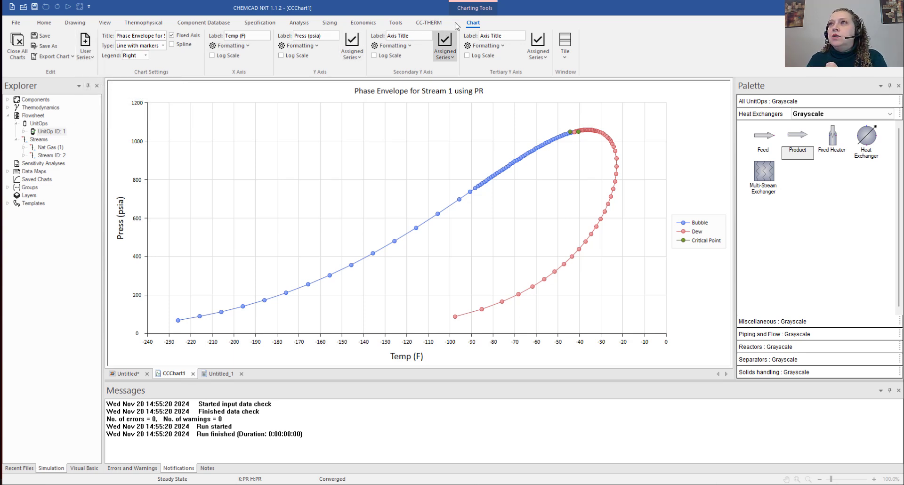
pyautogui.click(86, 58)
pyautogui.click(95, 69)
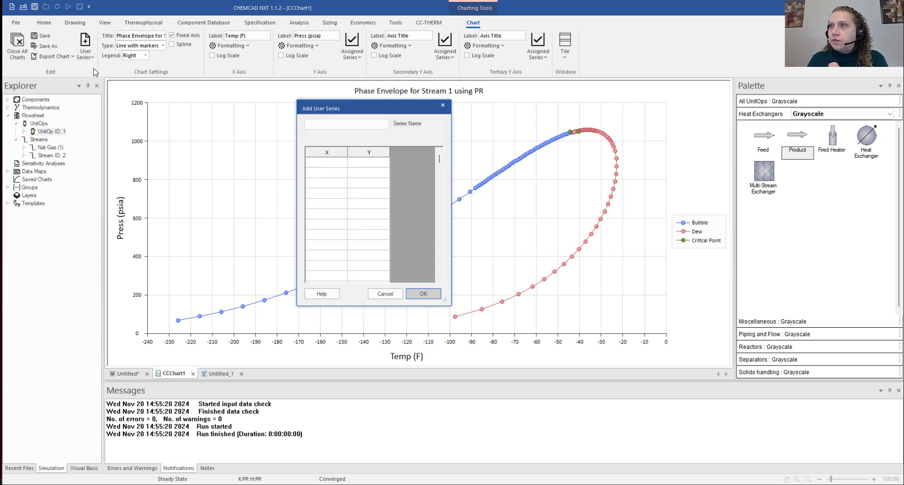
pyautogui.click(320, 122)
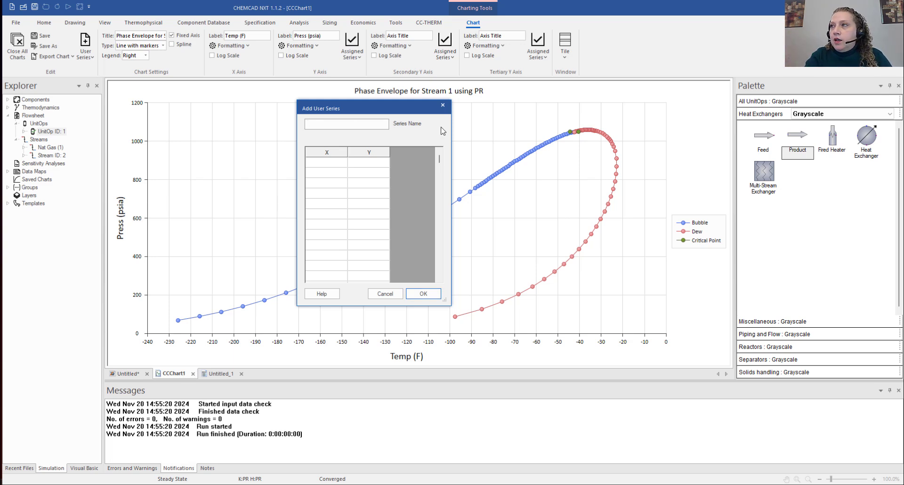
pyautogui.write('Data')
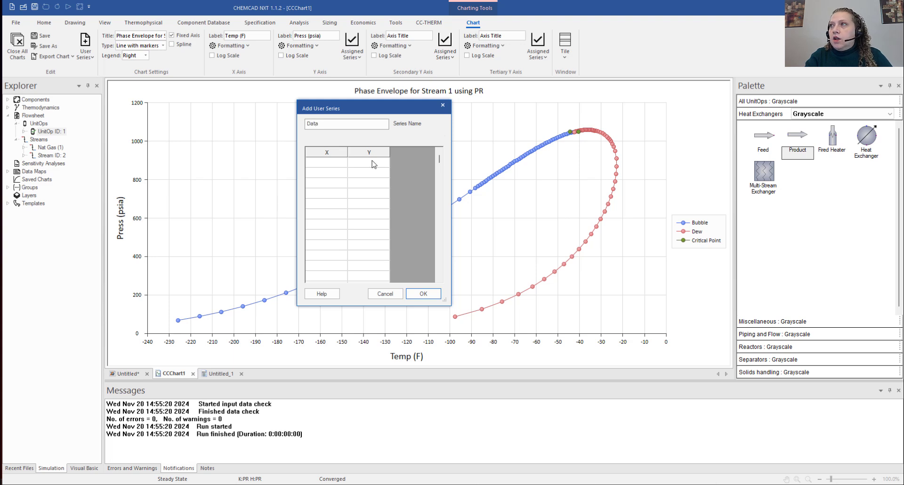
pyautogui.click(331, 163)
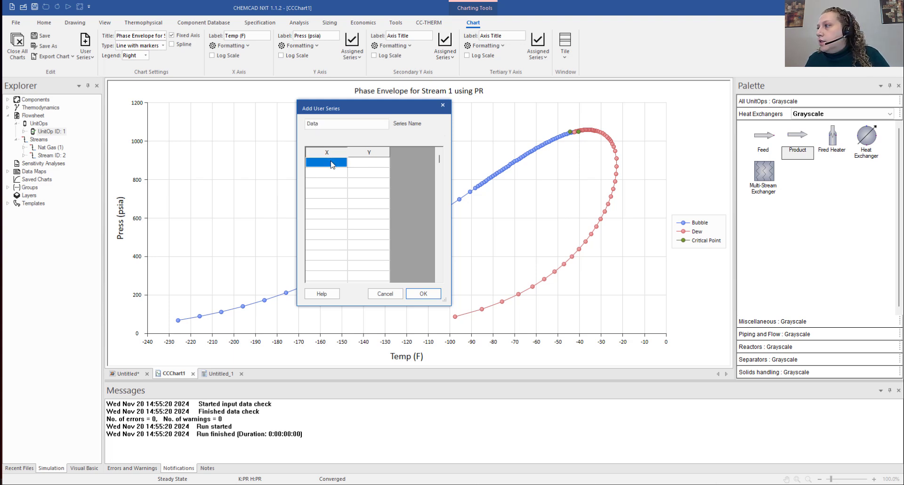
pyautogui.write('-20')
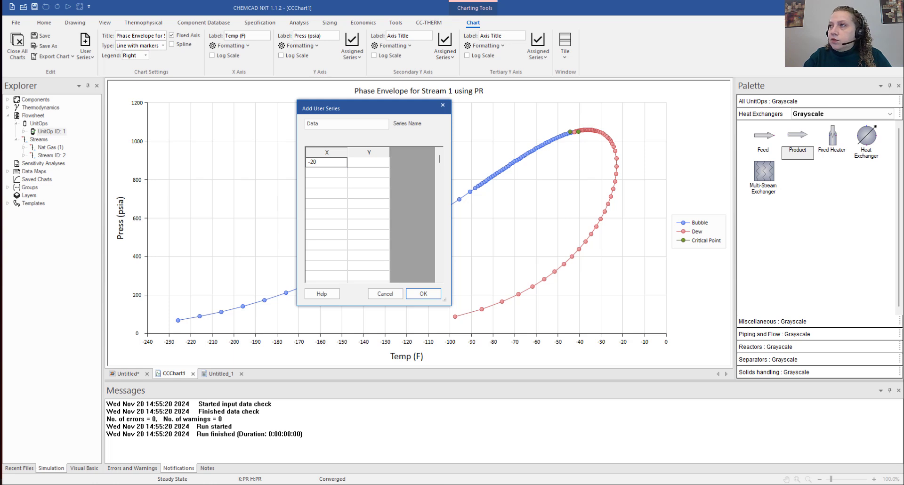
pyautogui.click(379, 153)
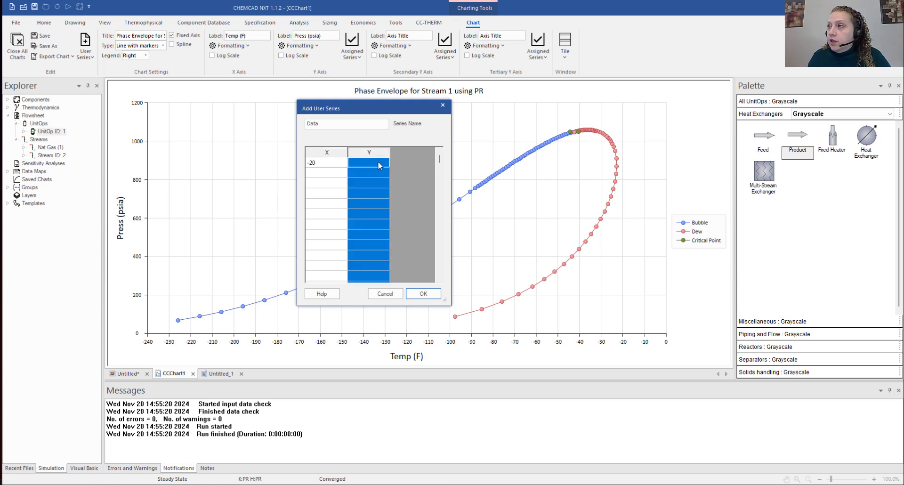
pyautogui.click(379, 164)
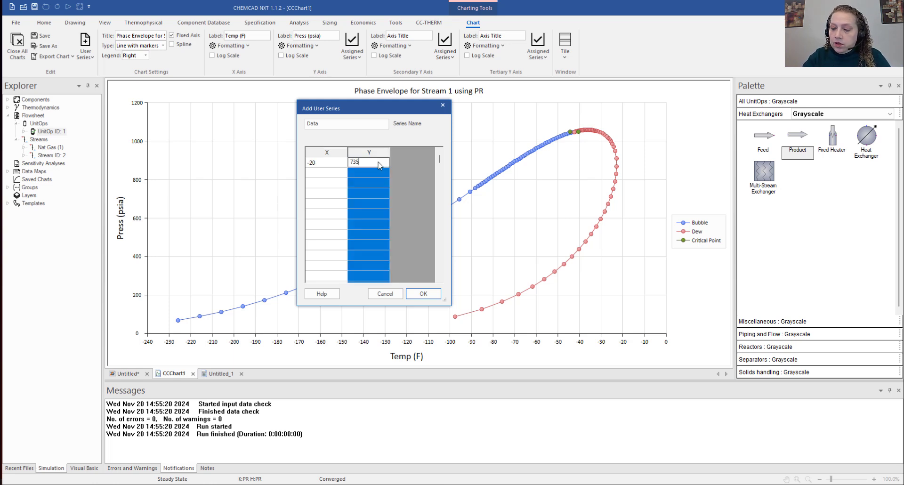
pyautogui.press('Tab')
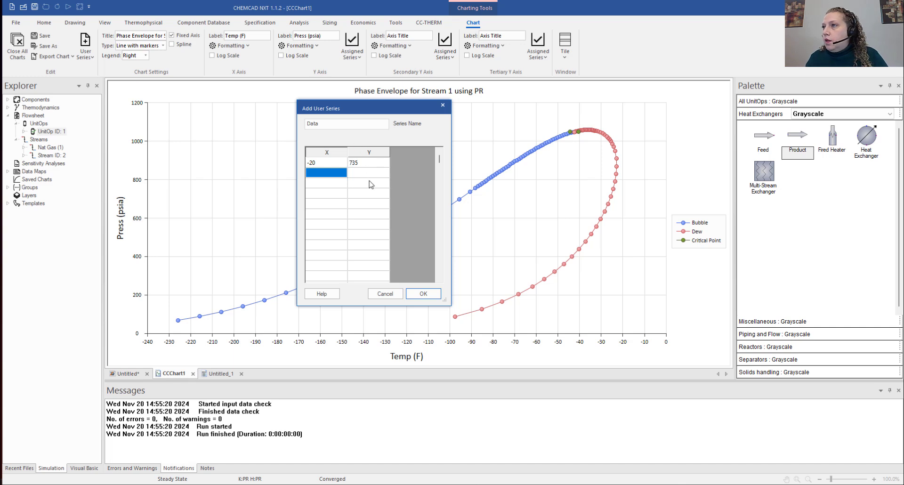
pyautogui.click(429, 295)
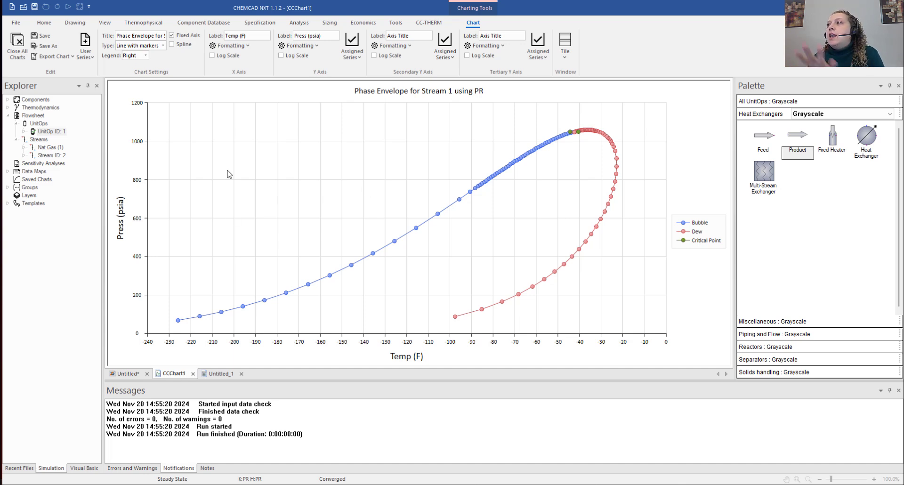
# Step: Add the Data user series to the phase envelope chart and examine its point relative to the dew curve
pyautogui.click(85, 53)
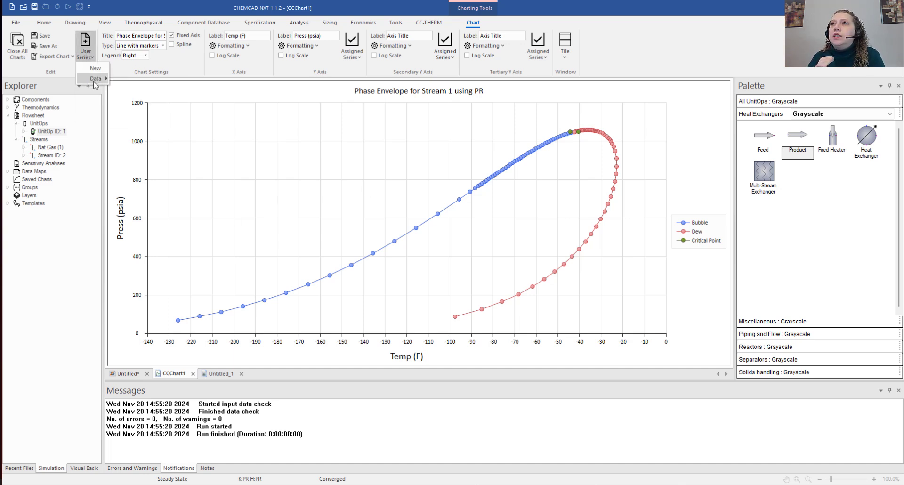
pyautogui.moveTo(94, 82)
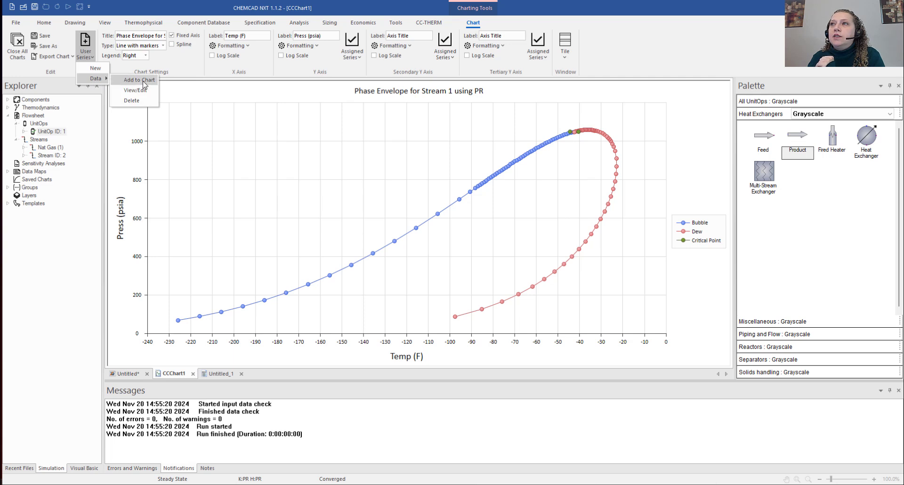
pyautogui.click(140, 80)
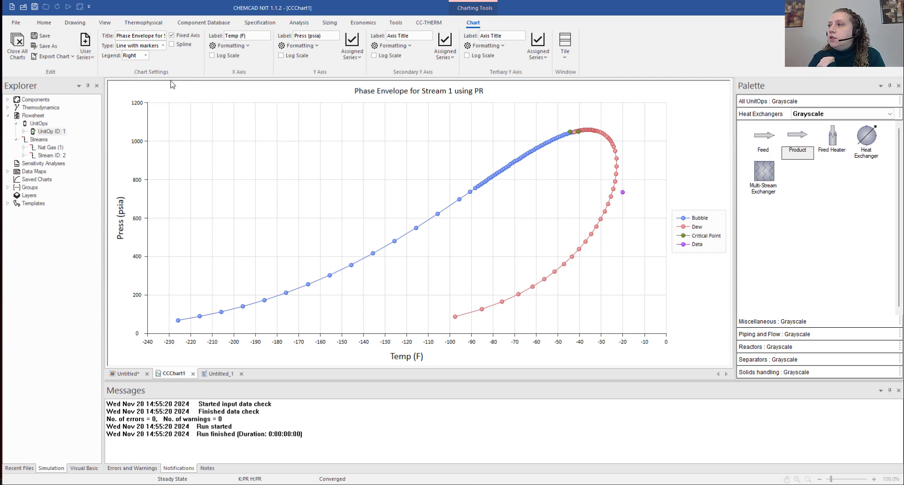
pyautogui.moveTo(624, 195)
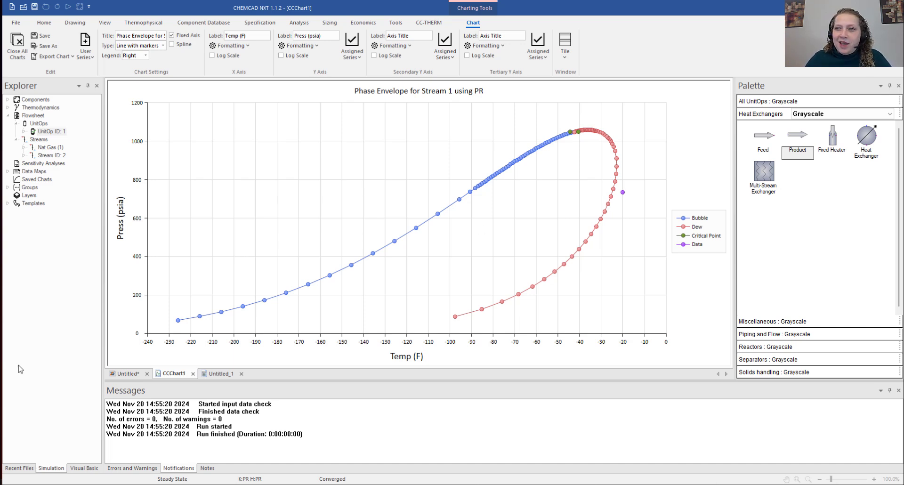
# Step: Replace the heat exchanger's stream 2 temperature specification with a stream 2 vapor fraction of 1 and run the whole simulation
pyautogui.click(126, 375)
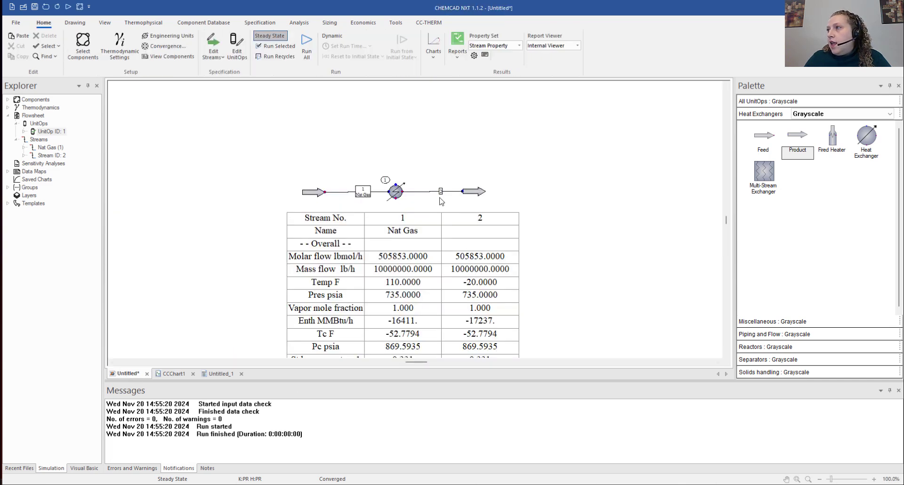
pyautogui.doubleClick(394, 192)
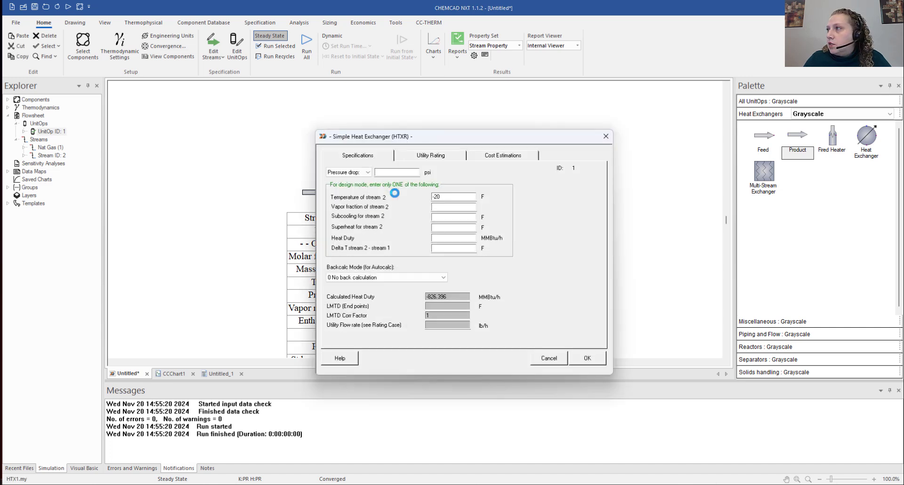
pyautogui.moveTo(442, 196); pyautogui.dragTo(427, 197)
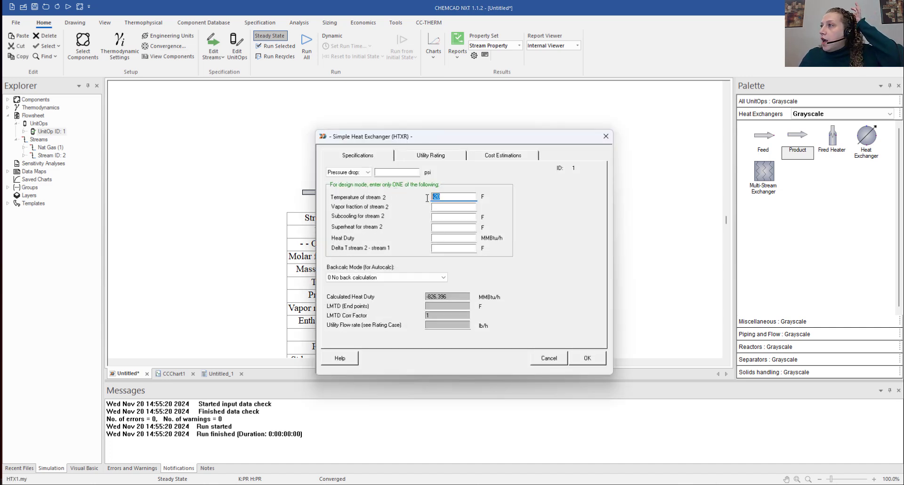
pyautogui.press('BackSpace')
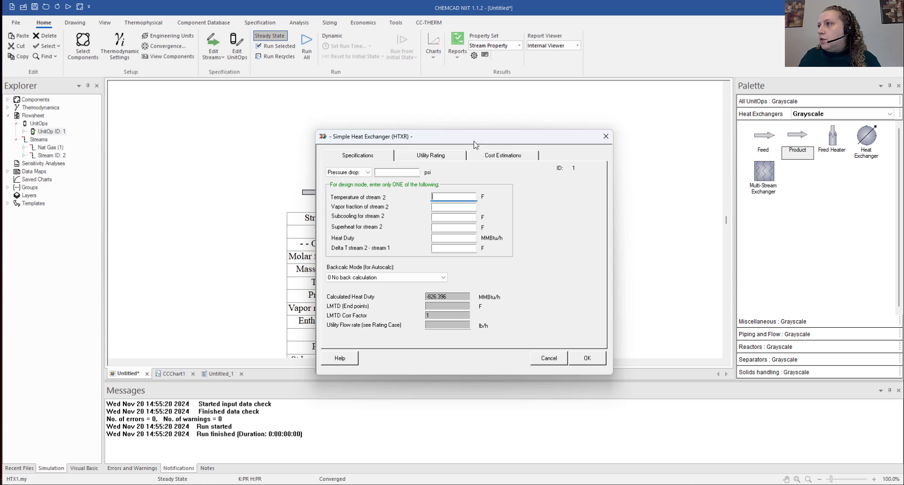
pyautogui.moveTo(476, 141); pyautogui.dragTo(690, 110)
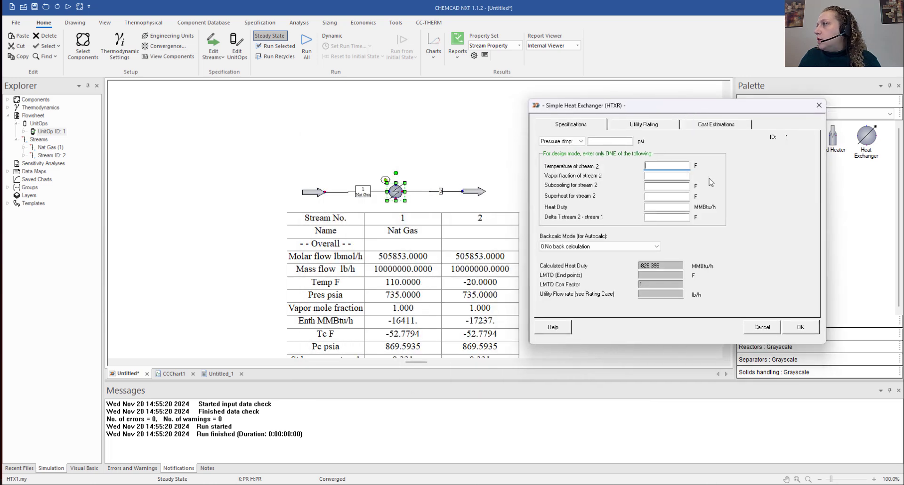
pyautogui.click(654, 176)
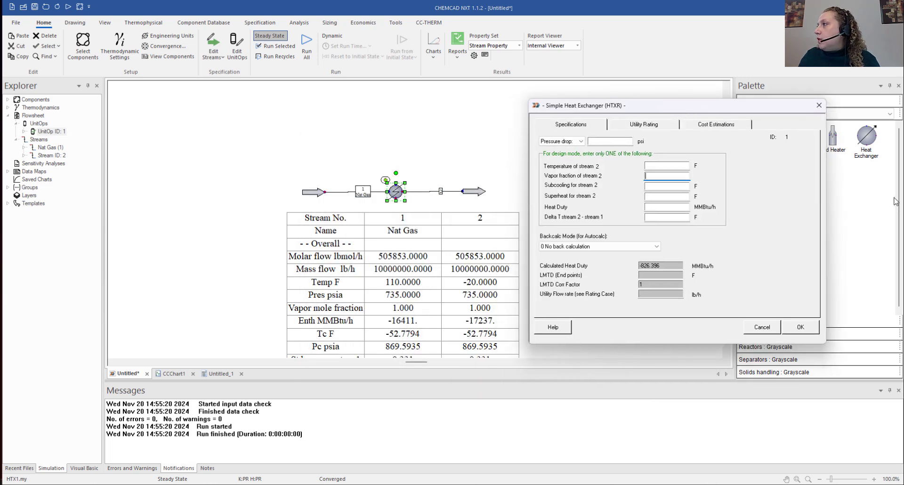
pyautogui.write('1')
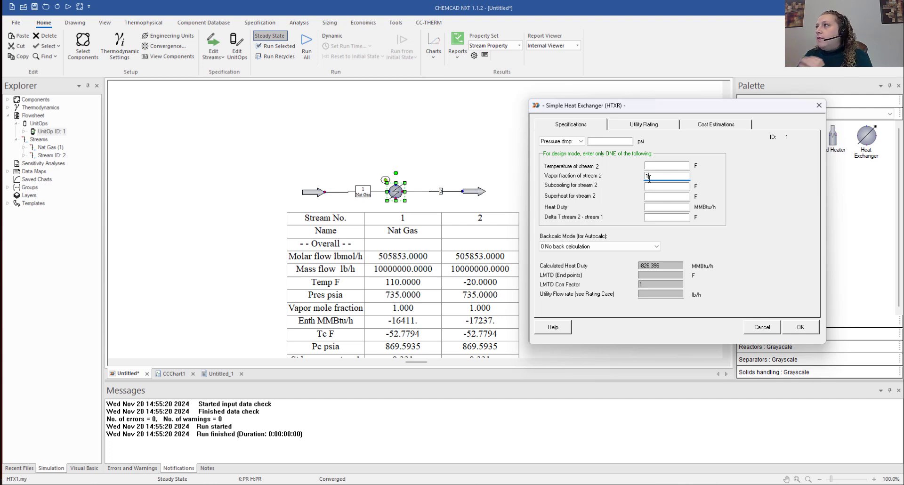
pyautogui.click(804, 329)
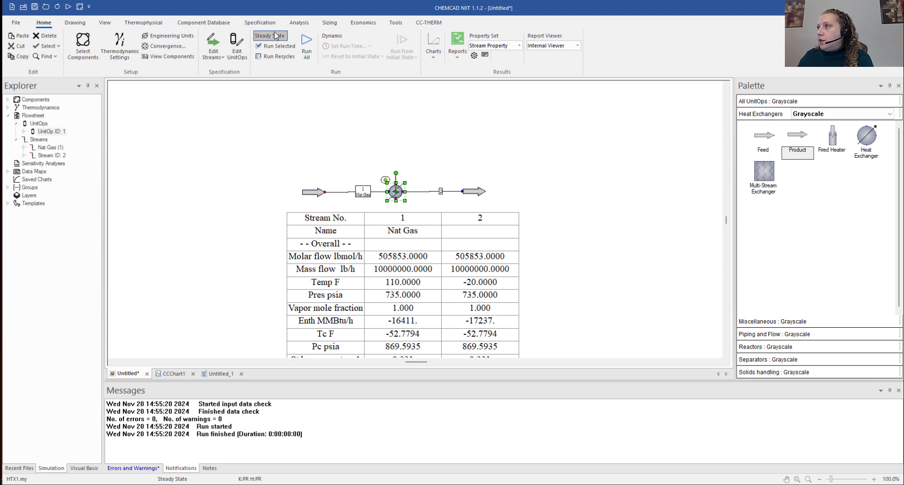
pyautogui.click(308, 42)
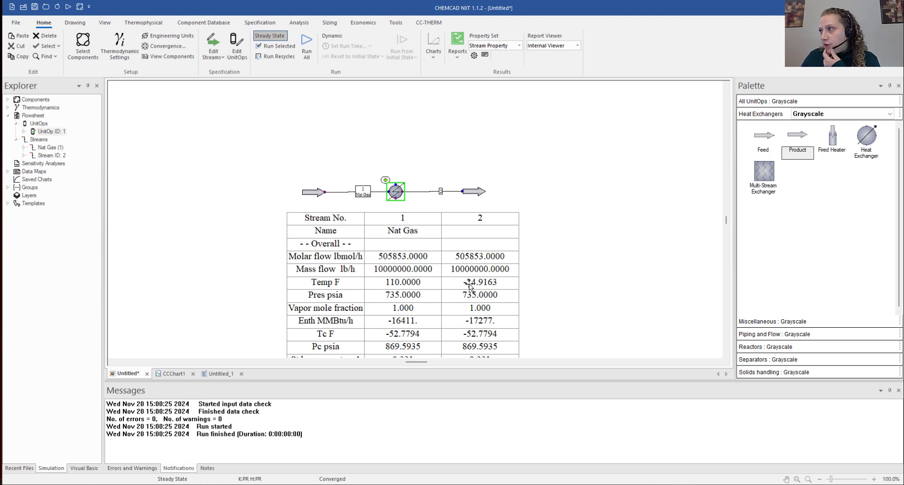
# Step: Add a second point at X -24.9 and Y 735 to the phase envelope chart's Data user series
pyautogui.click(167, 374)
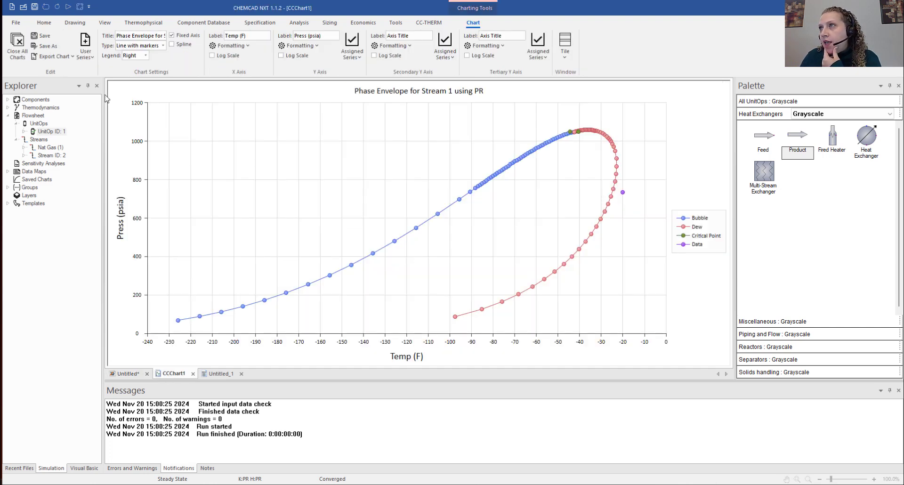
pyautogui.click(89, 57)
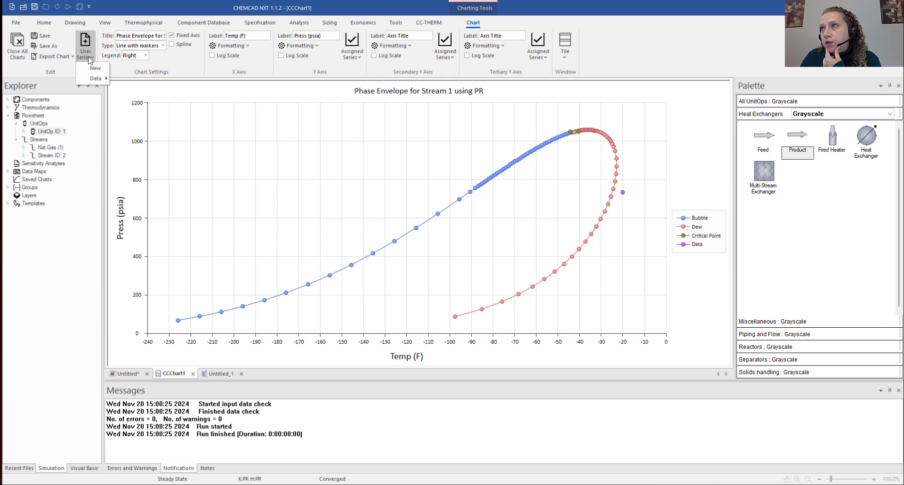
pyautogui.moveTo(99, 78)
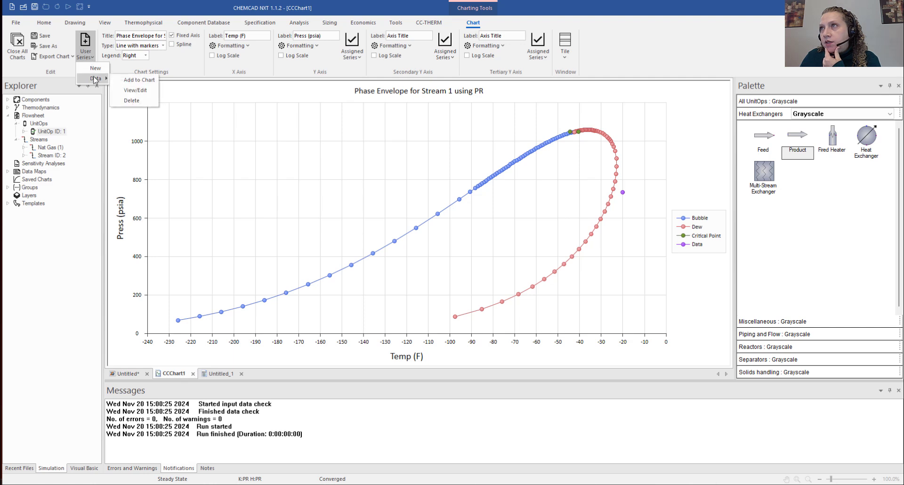
pyautogui.click(138, 90)
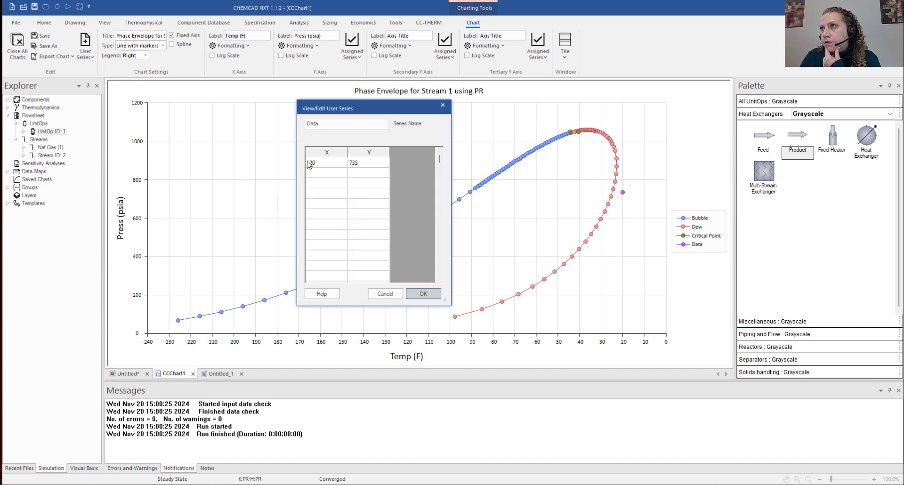
pyautogui.click(323, 175)
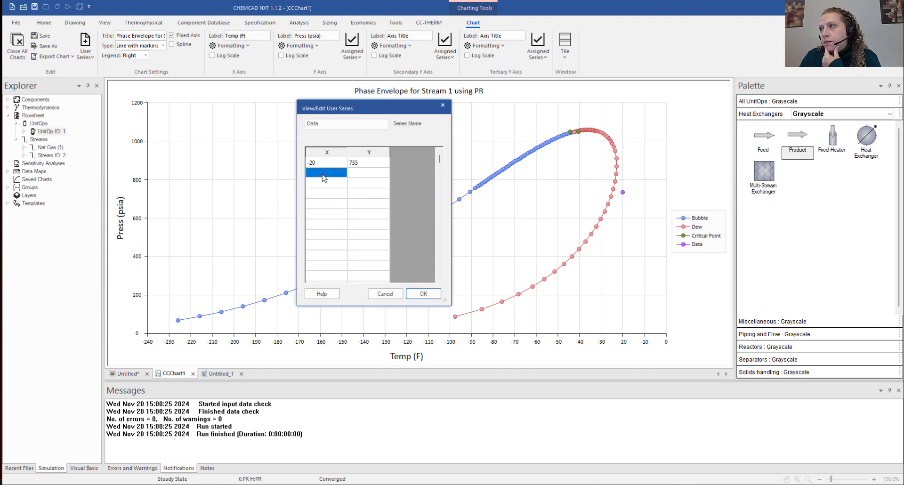
pyautogui.click(323, 177)
pyautogui.write('-24')
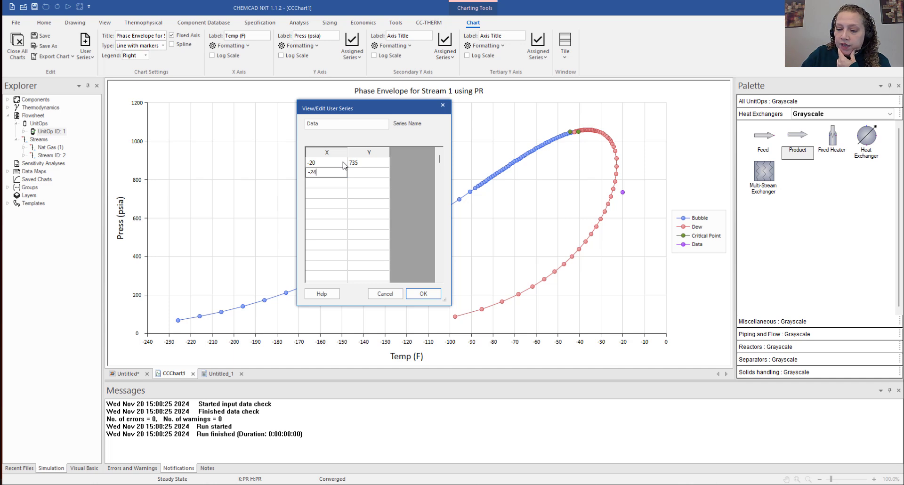
pyautogui.write('.9')
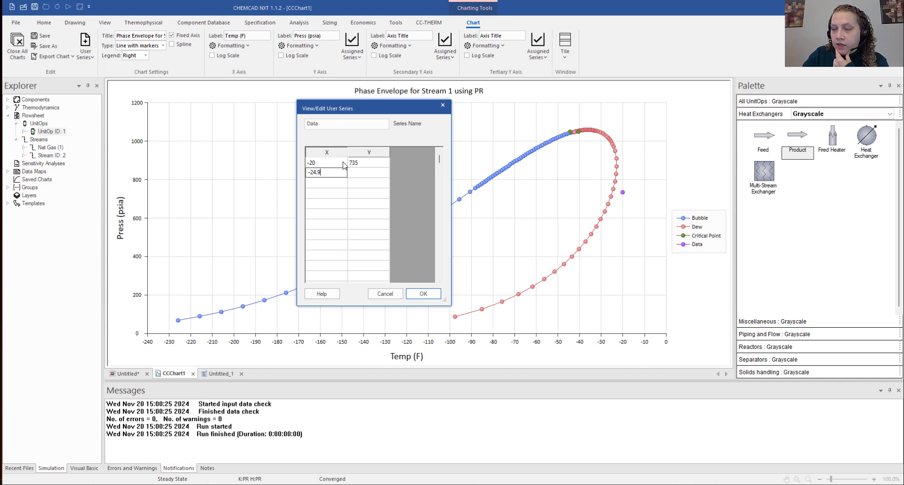
pyautogui.click(361, 174)
pyautogui.click(360, 173)
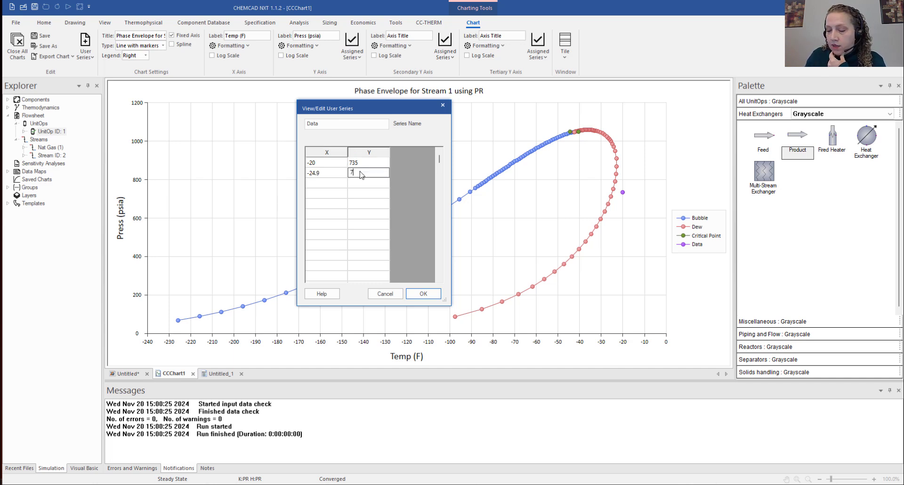
pyautogui.write('735')
pyautogui.click(417, 297)
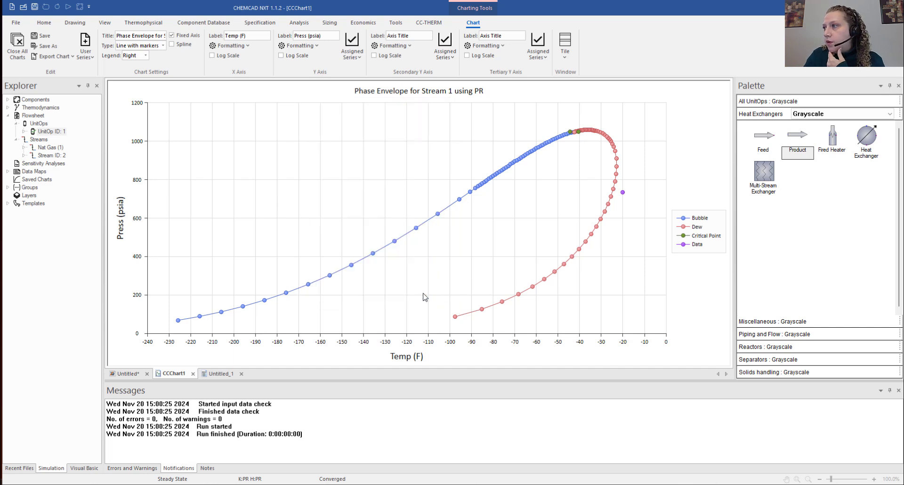
# Step: Add the updated Data user series to the phase envelope chart and examine its points against the dew curve
pyautogui.click(86, 65)
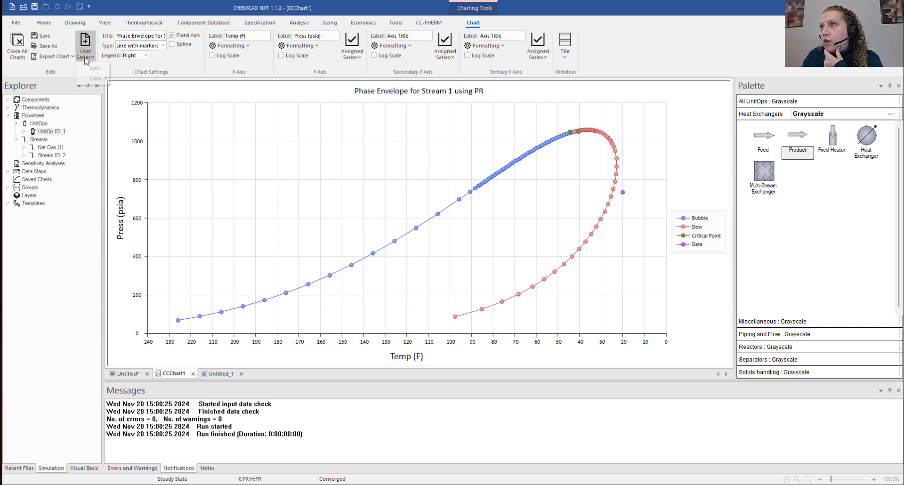
pyautogui.moveTo(90, 80)
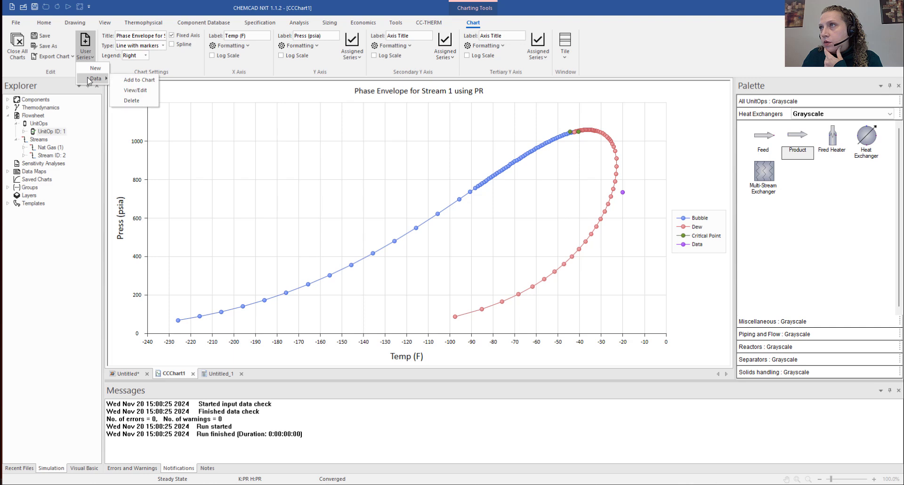
pyautogui.click(145, 80)
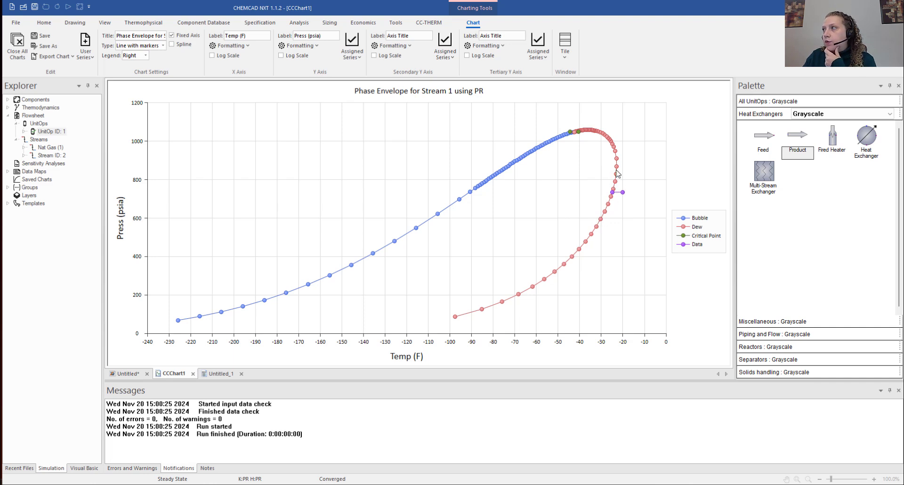
pyautogui.moveTo(605, 213)
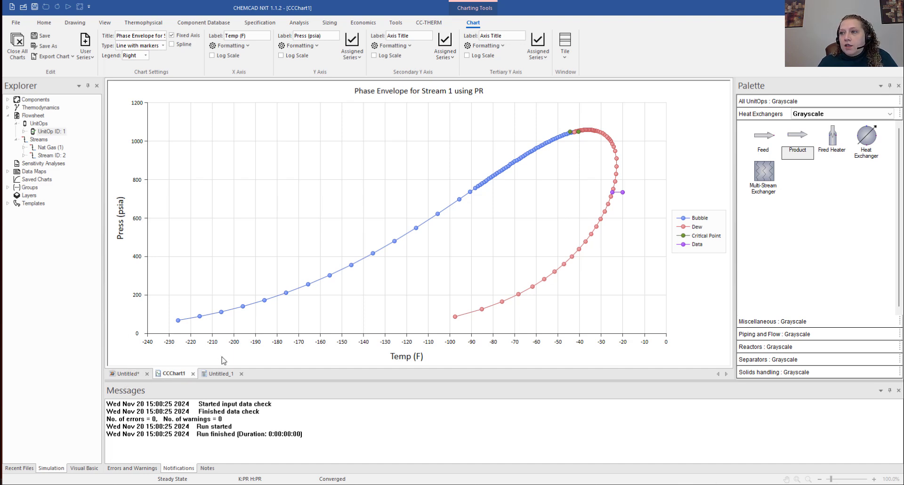
# Step: Check the stream 1 phase envelope report and set the flowsheet's report viewer to MS Excel
pyautogui.click(221, 374)
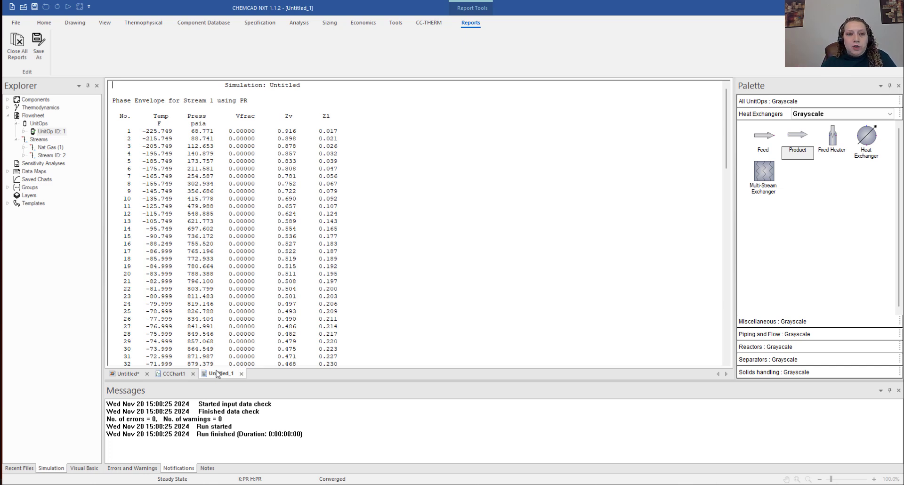
pyautogui.click(126, 374)
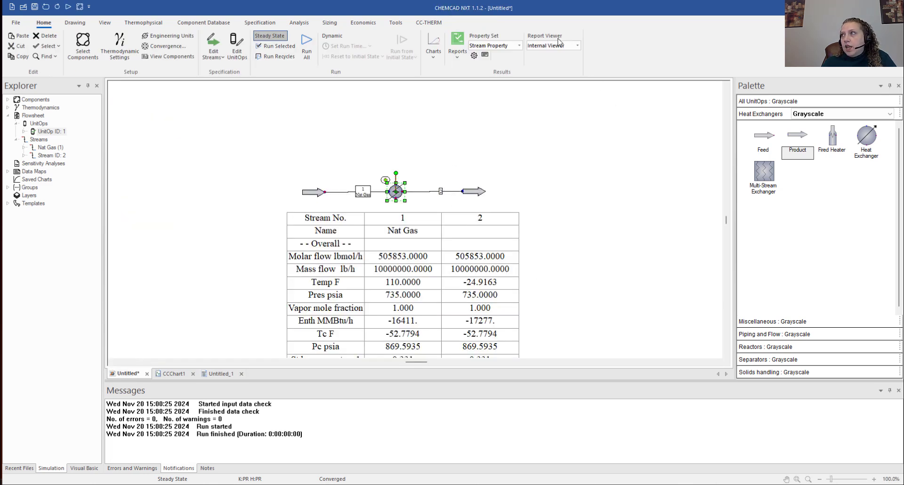
pyautogui.click(543, 46)
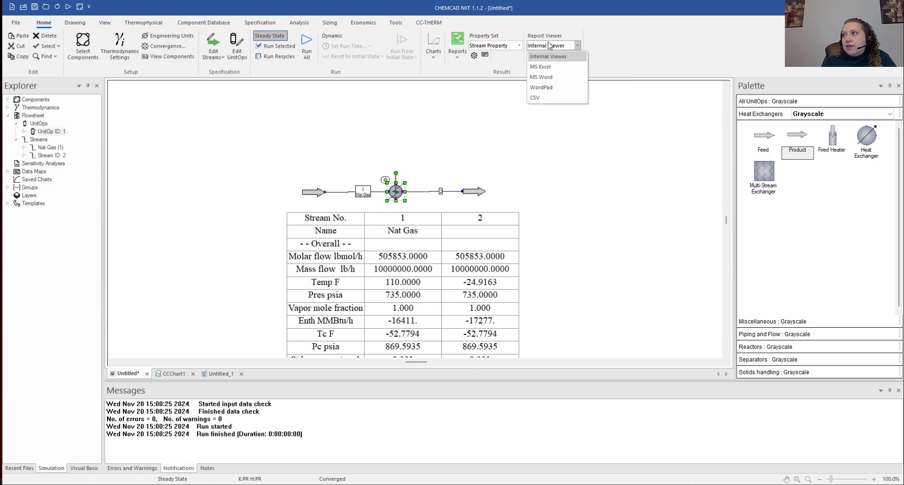
pyautogui.click(550, 67)
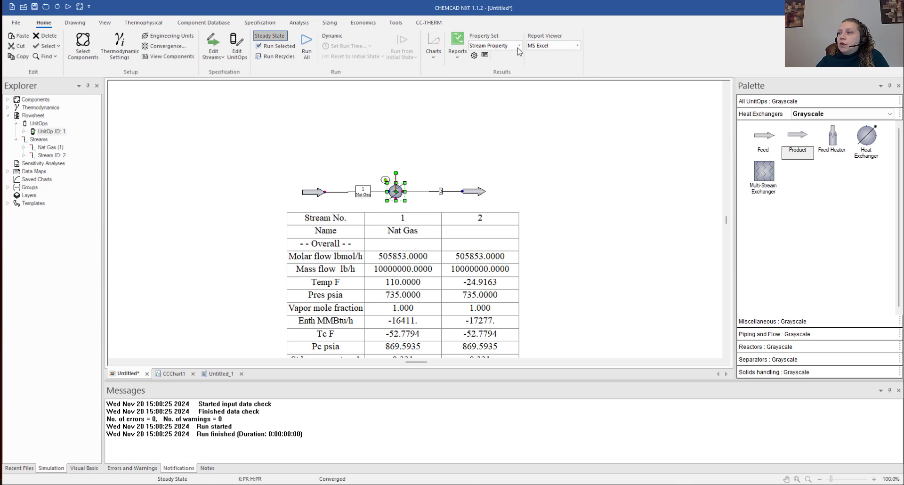
# Step: Generate a phase envelope for stream 2 with the optional estimates, vapor fractions and starting pressure left blank
pyautogui.click(430, 59)
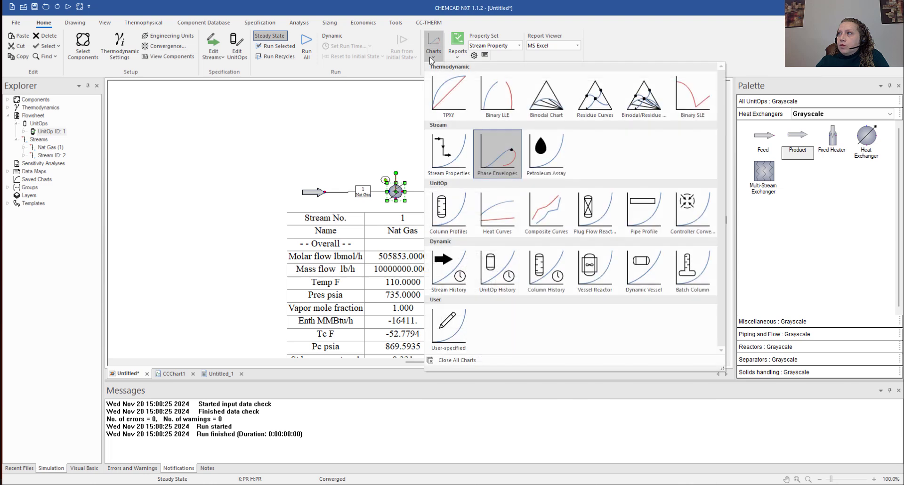
pyautogui.click(500, 152)
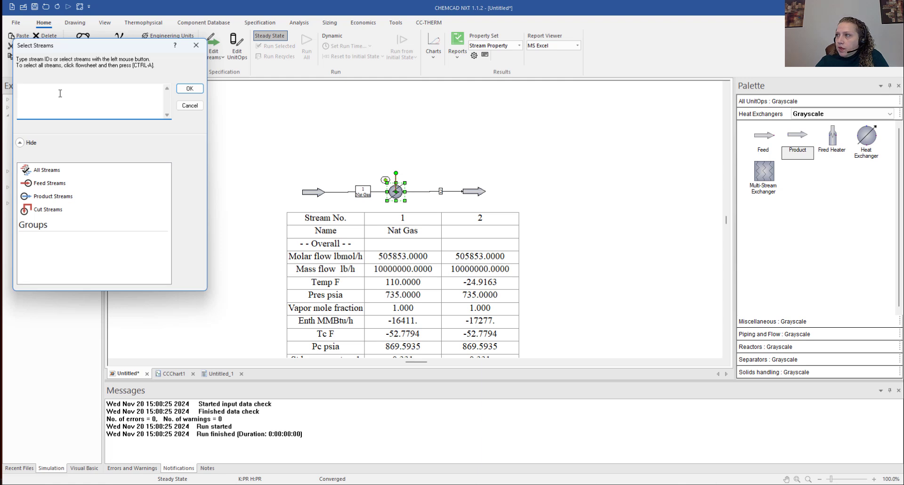
pyautogui.write('2')
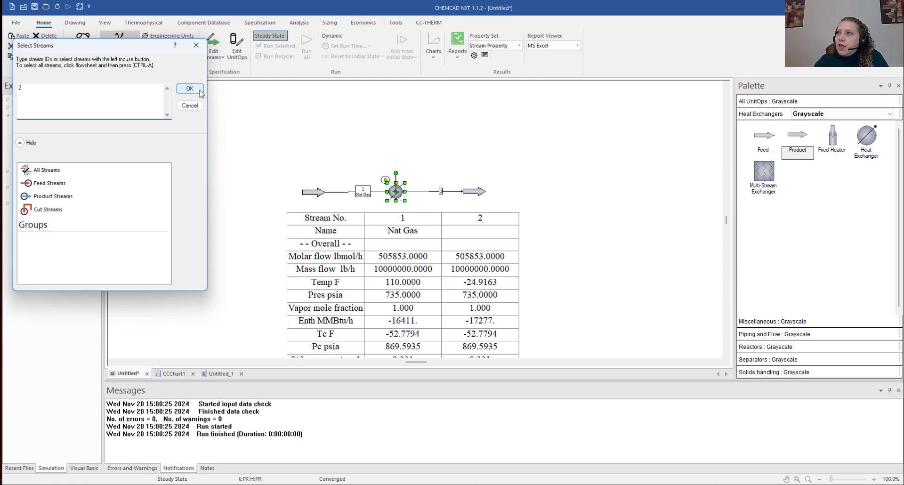
pyautogui.click(200, 92)
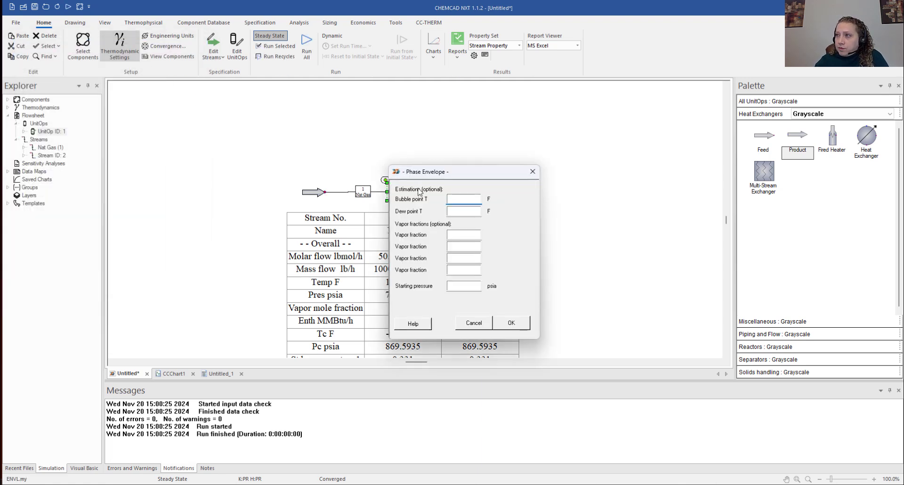
pyautogui.click(523, 325)
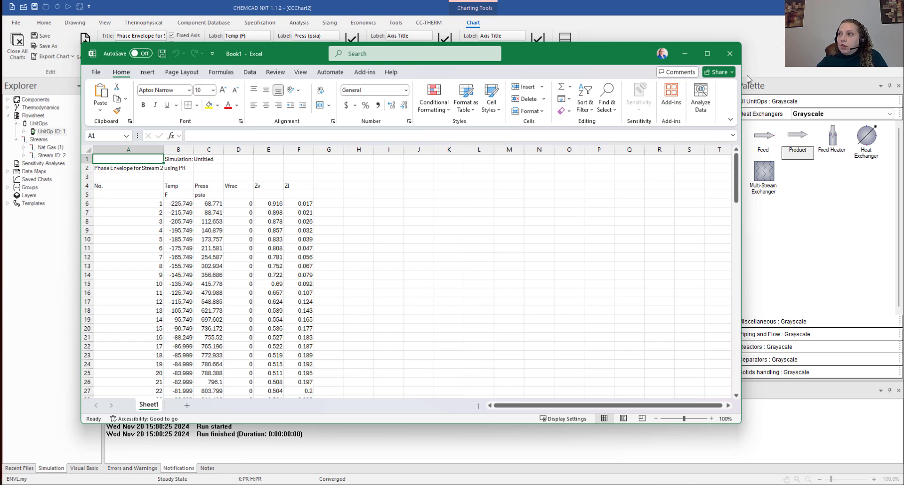
# Step: Close the Excel report without saving, close both phase envelope charts and the stream 1 report, and deselect the heat exchanger
pyautogui.click(729, 53)
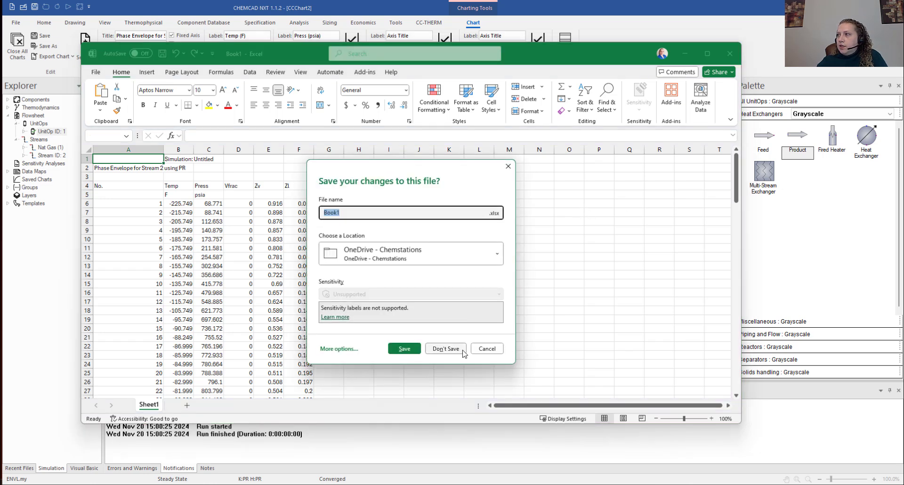
pyautogui.click(446, 349)
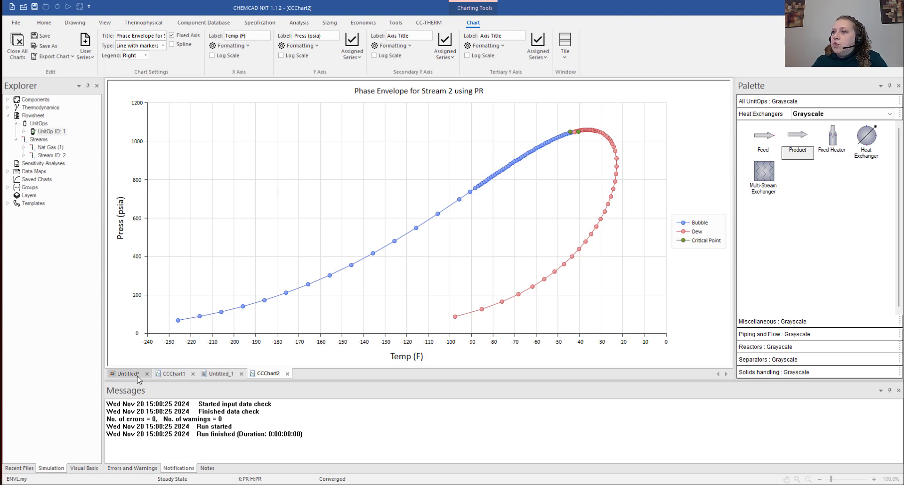
pyautogui.click(287, 373)
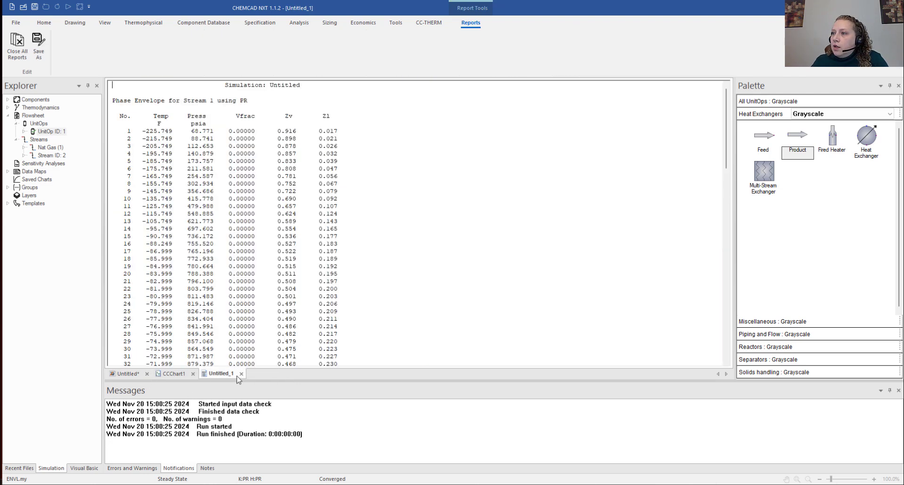
pyautogui.click(241, 374)
pyautogui.click(193, 373)
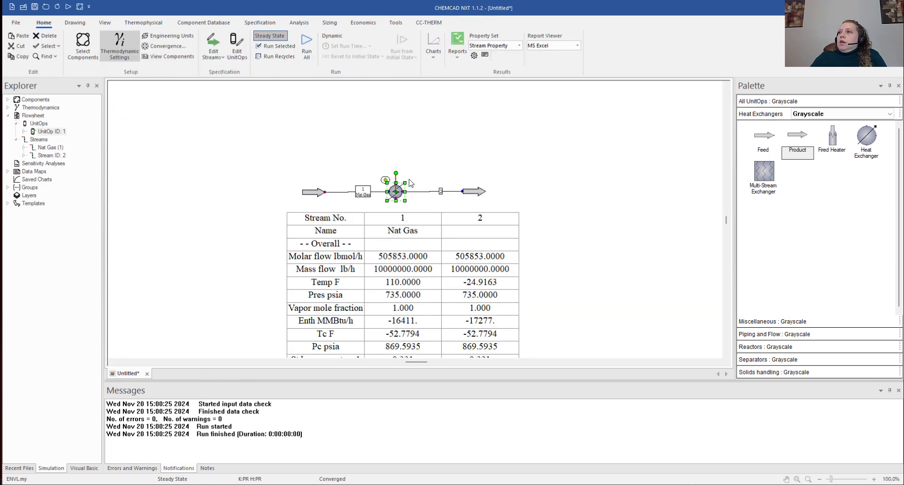
pyautogui.click(419, 165)
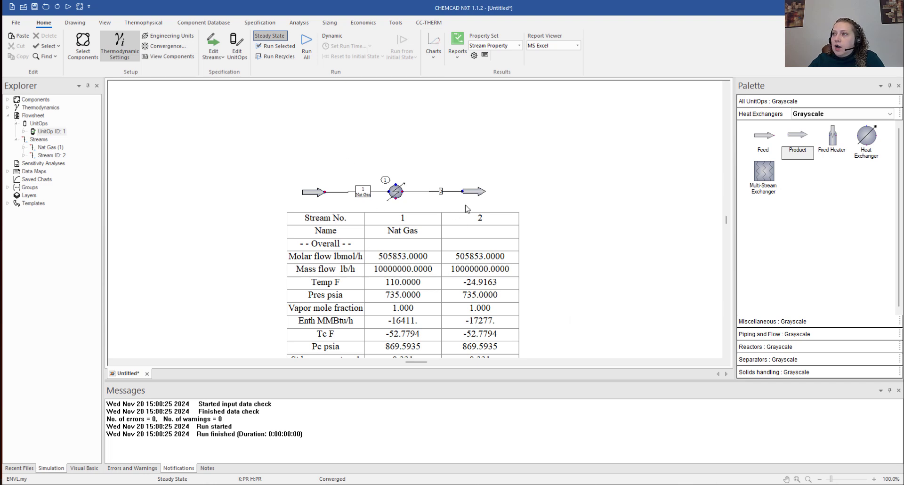
# Step: Open the CHEMCAD help and browse Thermophysical > Thermodynamics > K-value Models to the Equations of State topics
pyautogui.hotkey('ctrl', 's')
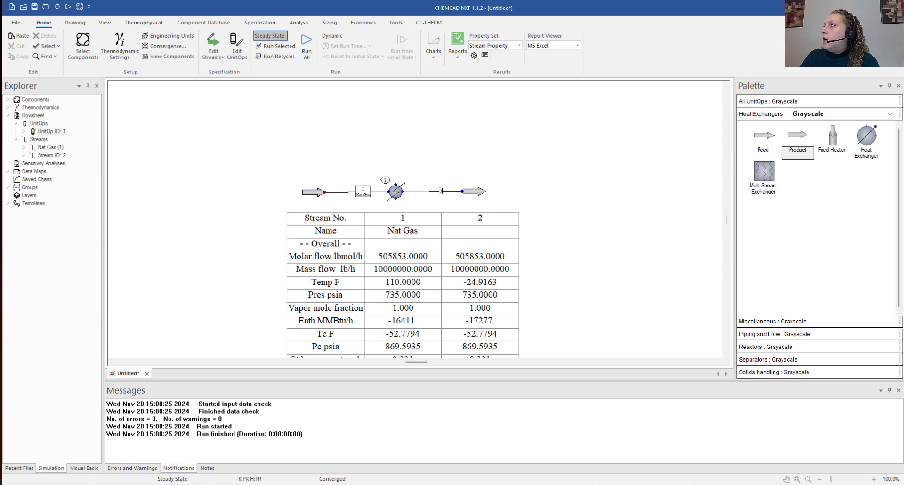
pyautogui.press('F1')
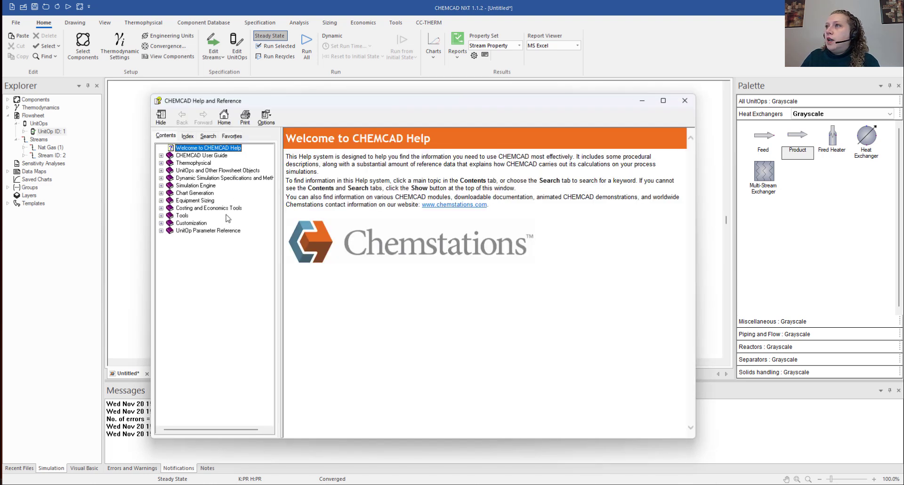
pyautogui.click(161, 156)
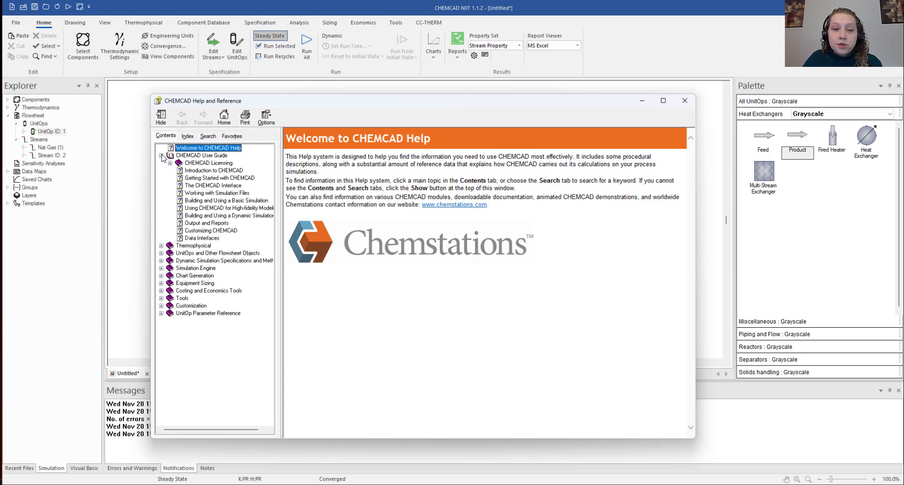
pyautogui.click(161, 156)
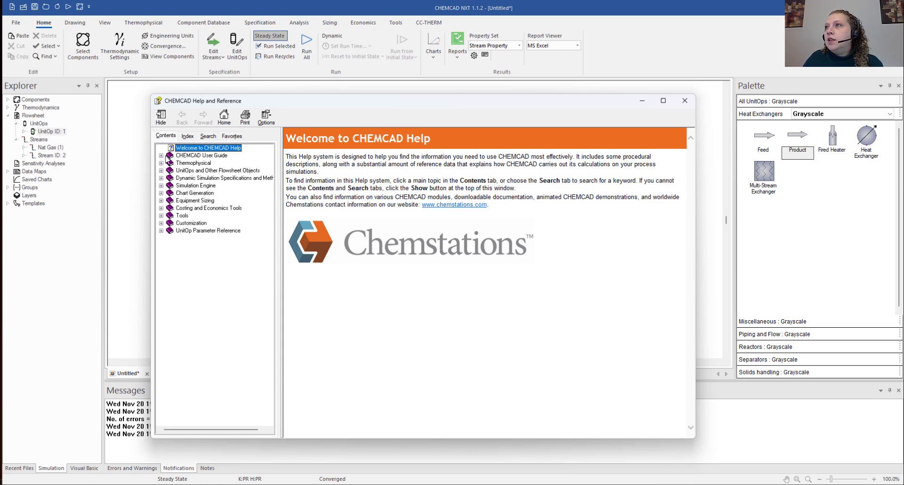
pyautogui.click(161, 164)
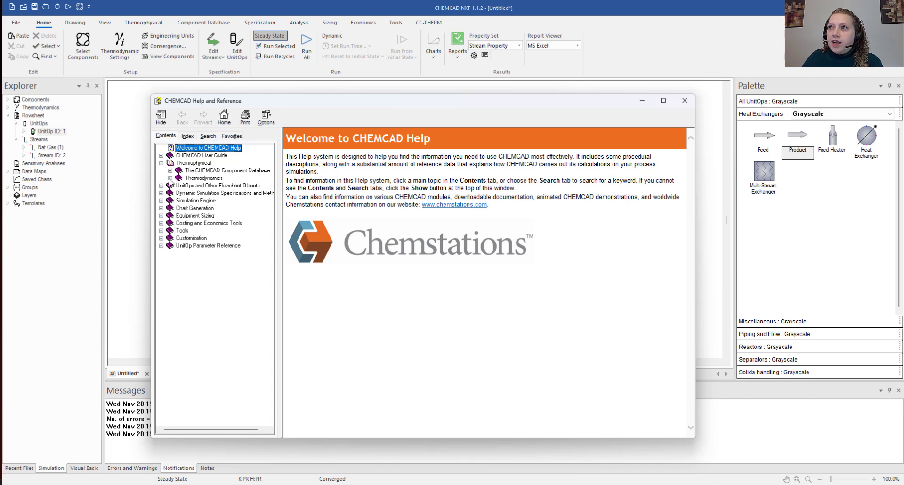
pyautogui.click(170, 178)
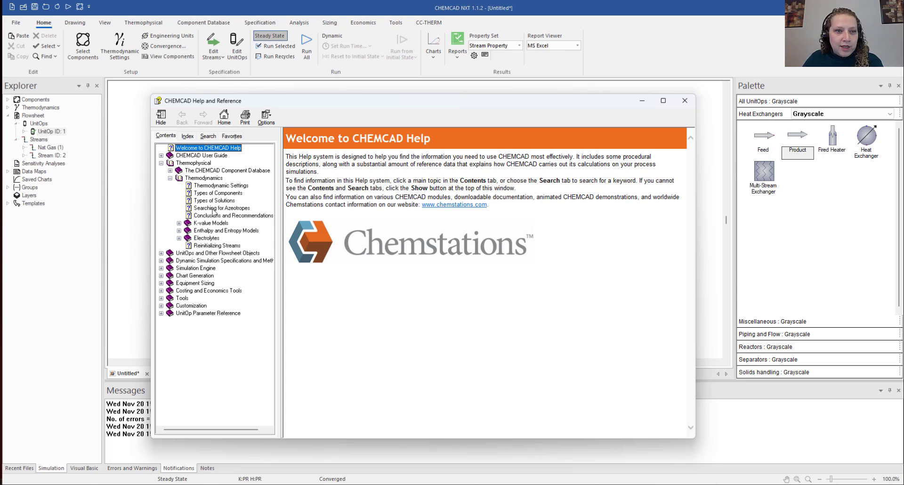
pyautogui.click(179, 224)
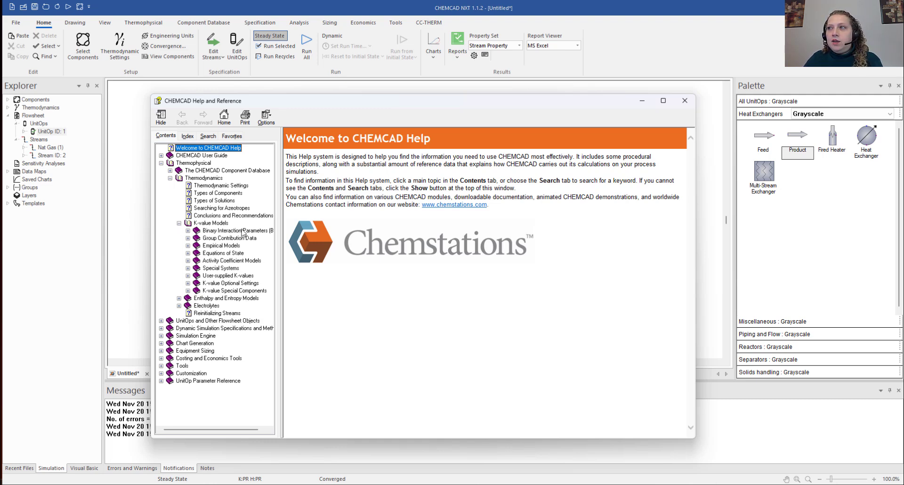
pyautogui.click(188, 253)
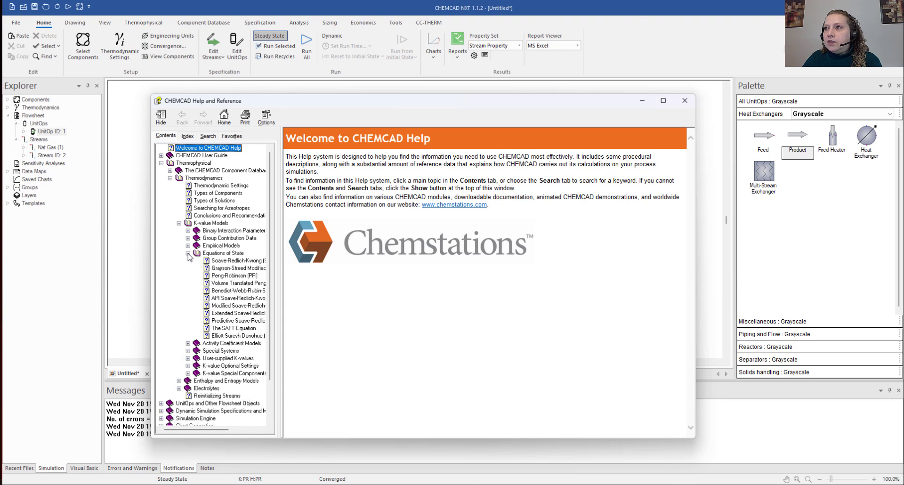
# Step: Read the Peng-Robinson (PR) help topic from its summary of equations through to the references
pyautogui.click(237, 277)
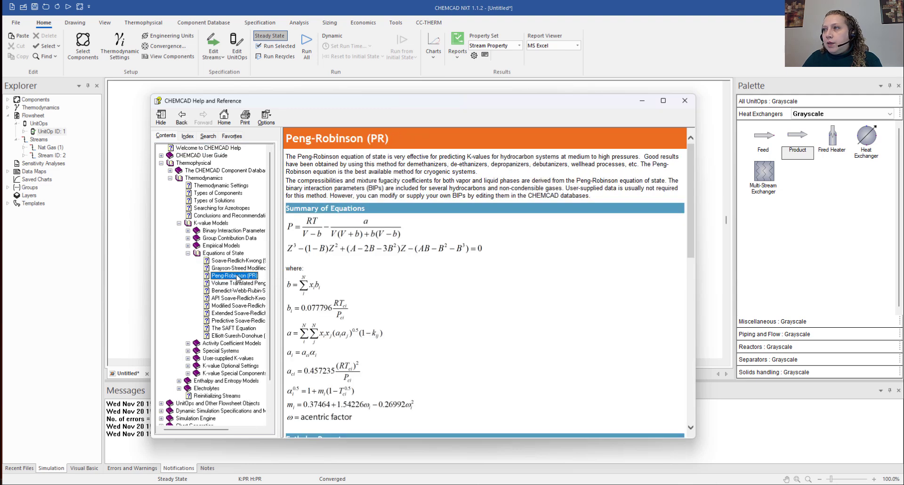
pyautogui.scroll(-6, 436, 281)
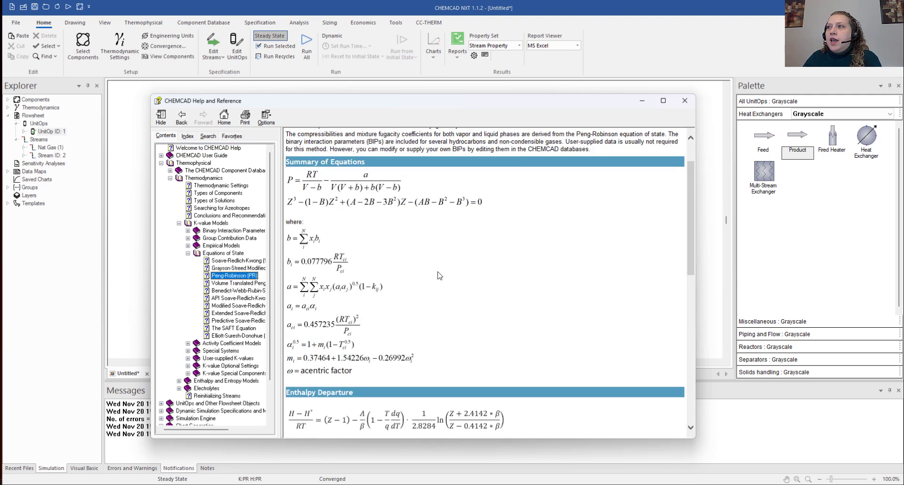
pyautogui.scroll(-3, 442, 284)
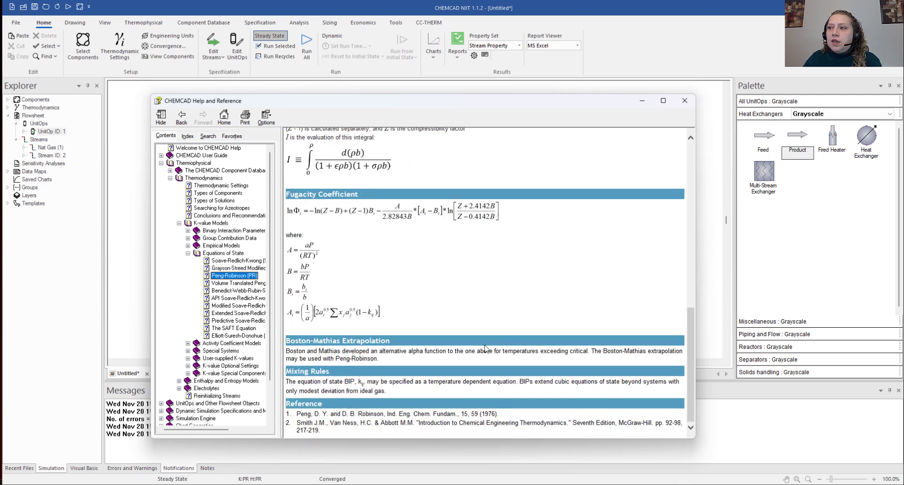
pyautogui.scroll(9, 442, 361)
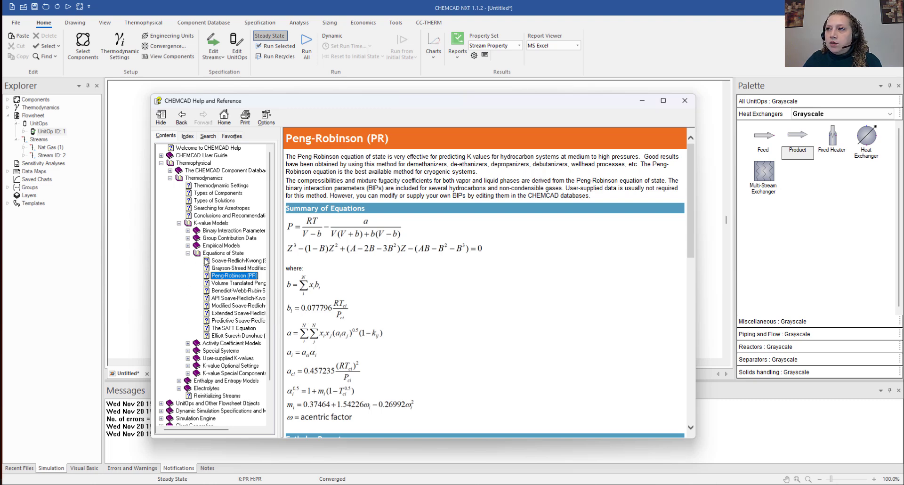
# Step: Collapse the Thermodynamics help topics, look over the Equipment Sizing topics, and close the help
pyautogui.click(188, 254)
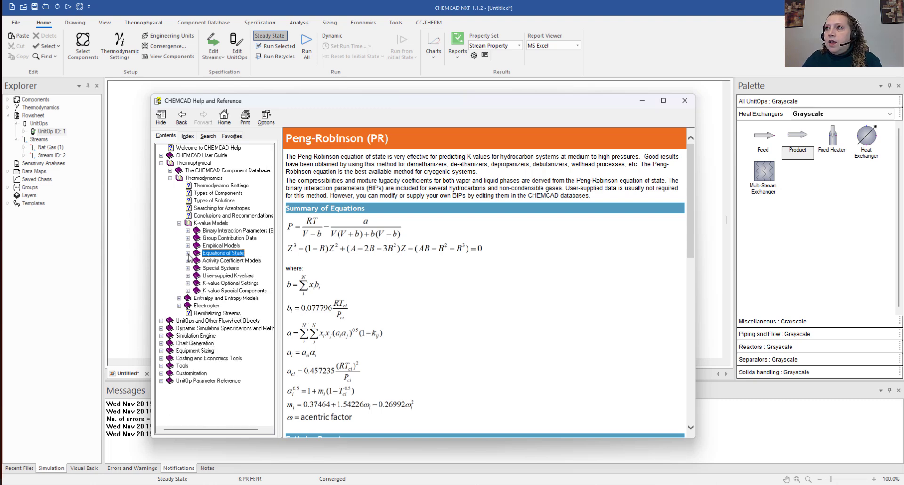
pyautogui.click(179, 223)
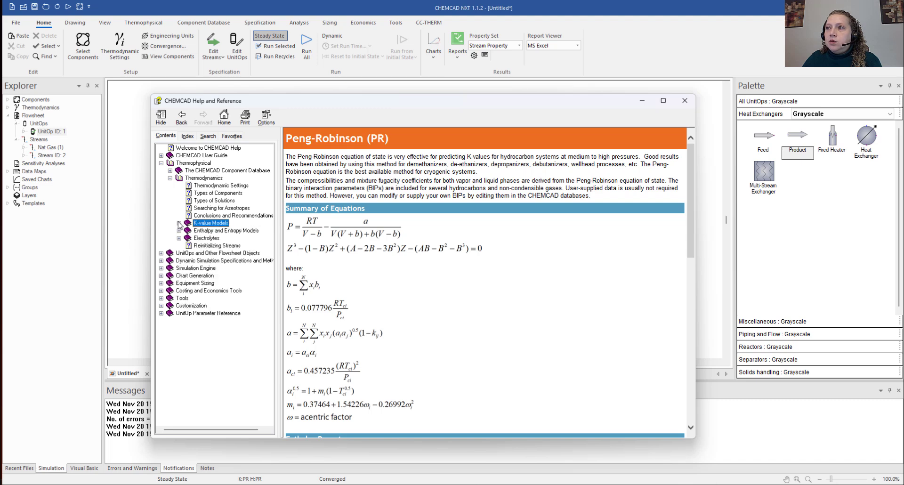
pyautogui.click(170, 178)
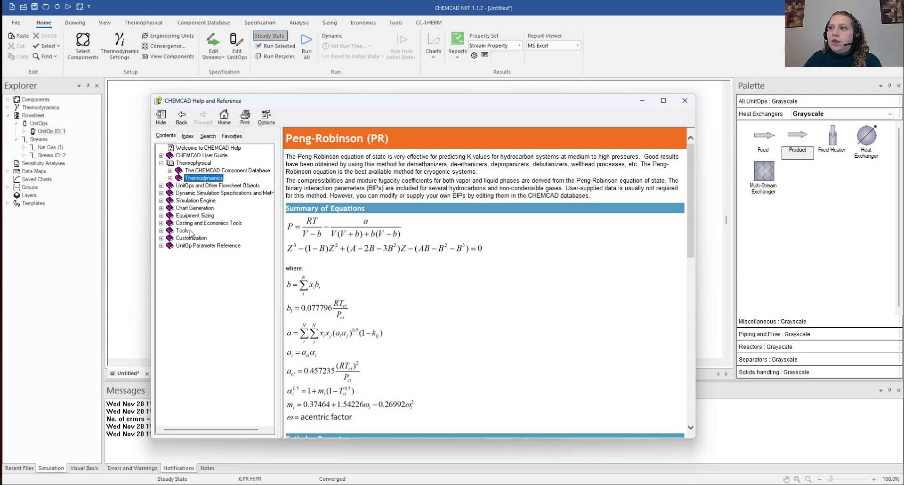
pyautogui.click(161, 215)
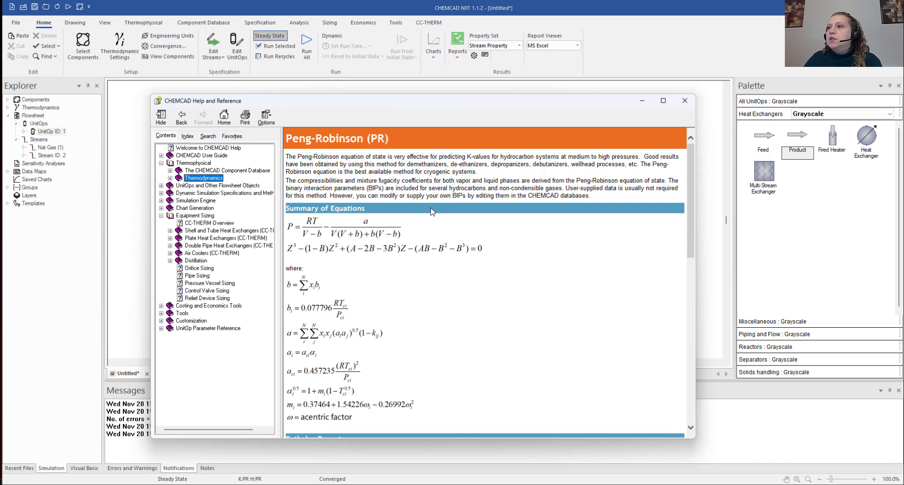
pyautogui.click(684, 101)
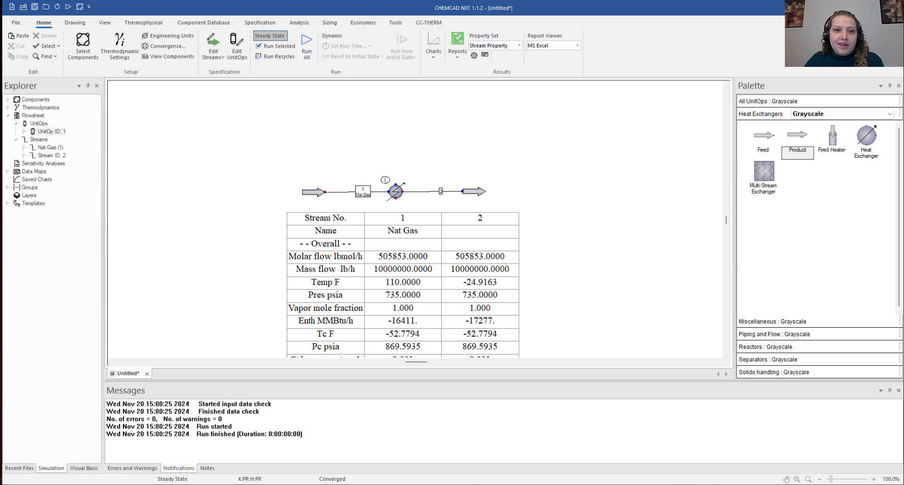
# Step: Move the stream table lower on the flowsheet, and place a second feed above and a second product below the heat exchanger
pyautogui.click(366, 300)
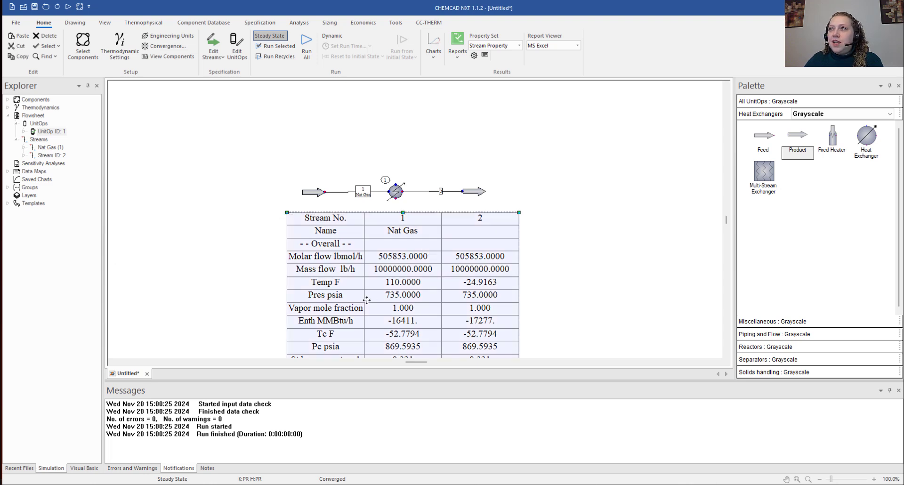
pyautogui.moveTo(367, 306); pyautogui.dragTo(311, 362)
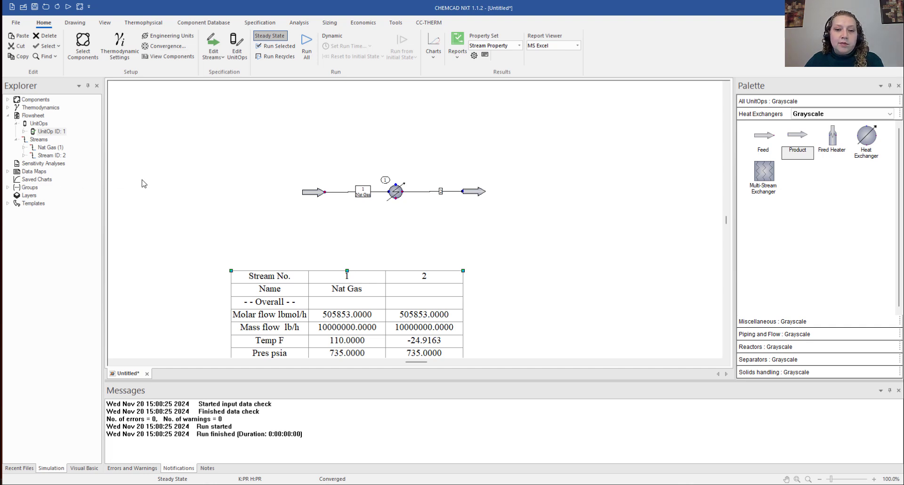
pyautogui.click(763, 141)
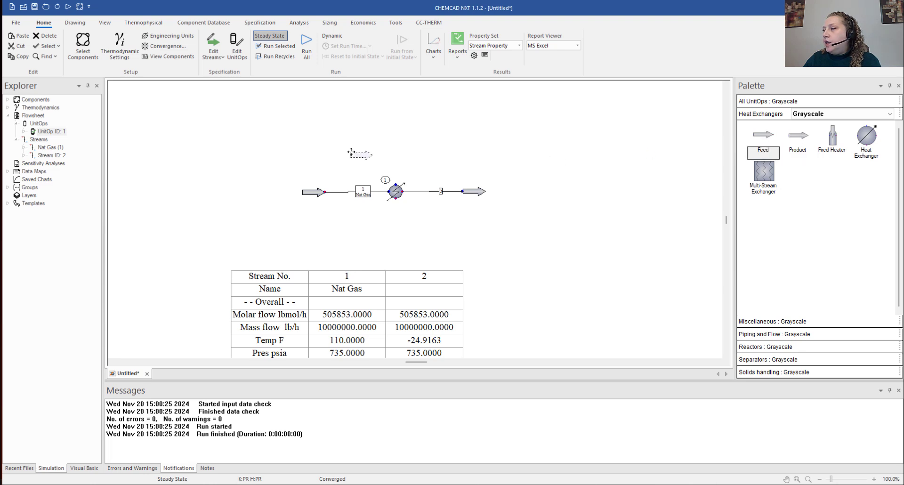
pyautogui.click(351, 152)
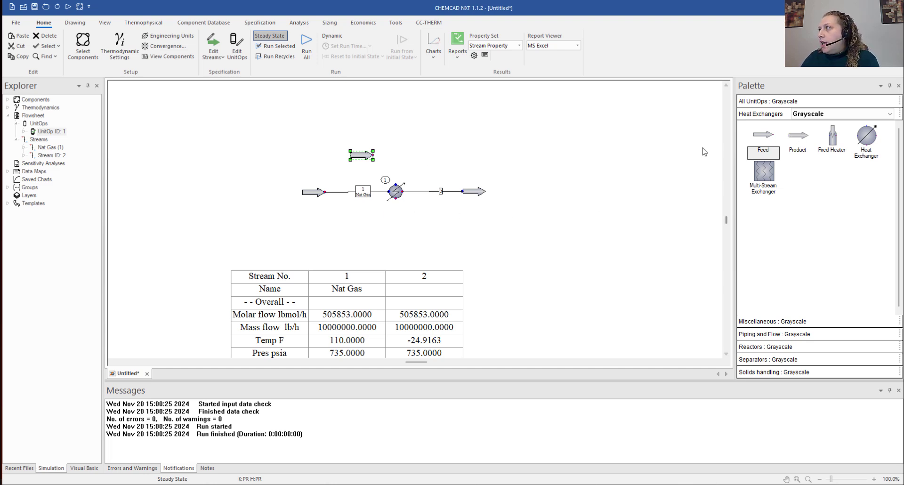
pyautogui.click(798, 137)
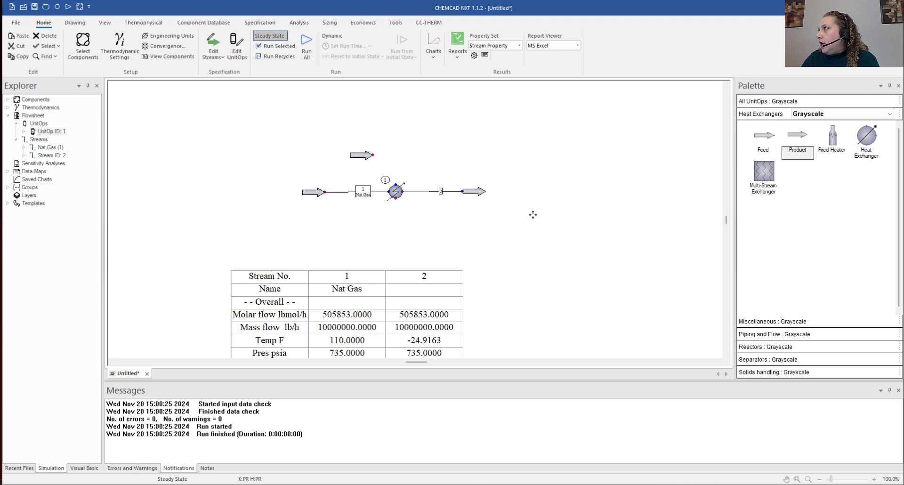
pyautogui.click(471, 242)
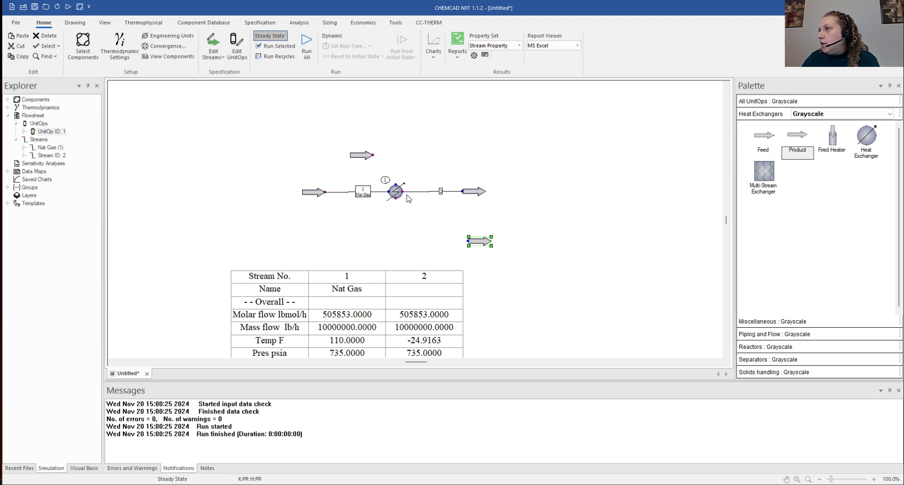
# Step: Connect the new feed and product to the heat exchanger's free inlet and outlet, and shift the new feed slightly up and left
pyautogui.click(372, 155)
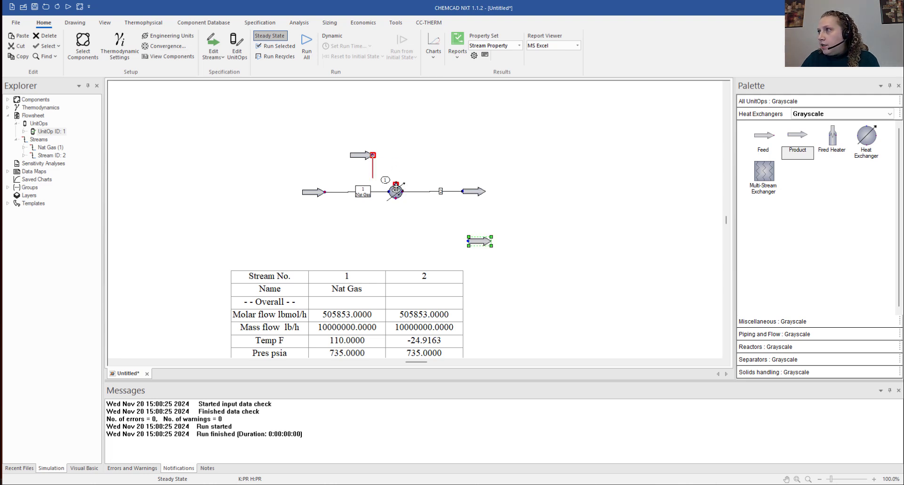
pyautogui.click(396, 181)
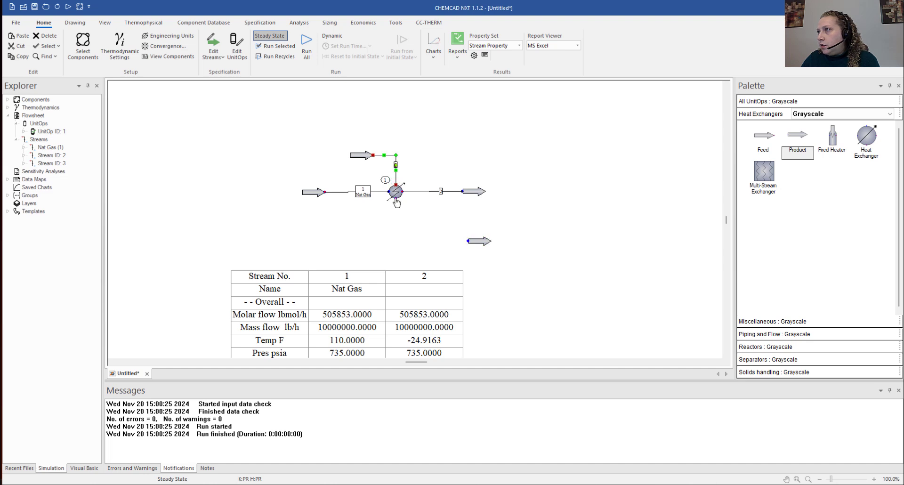
pyautogui.click(396, 200)
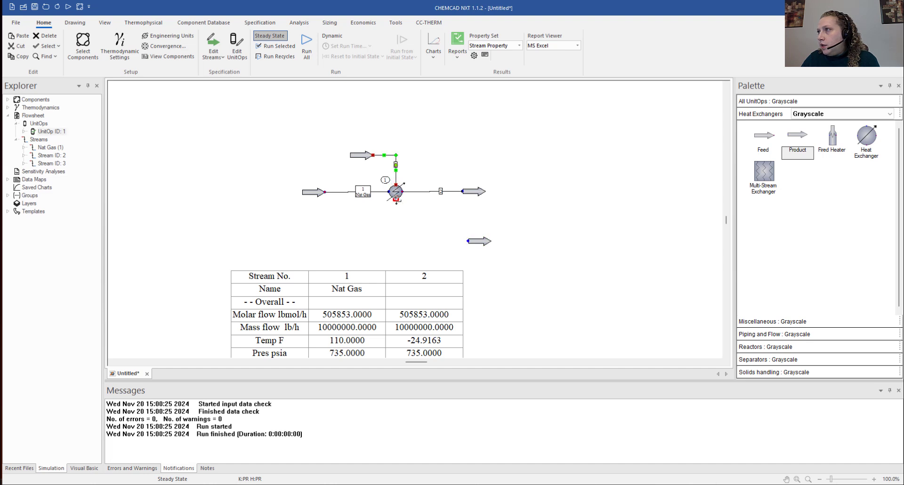
pyautogui.click(468, 241)
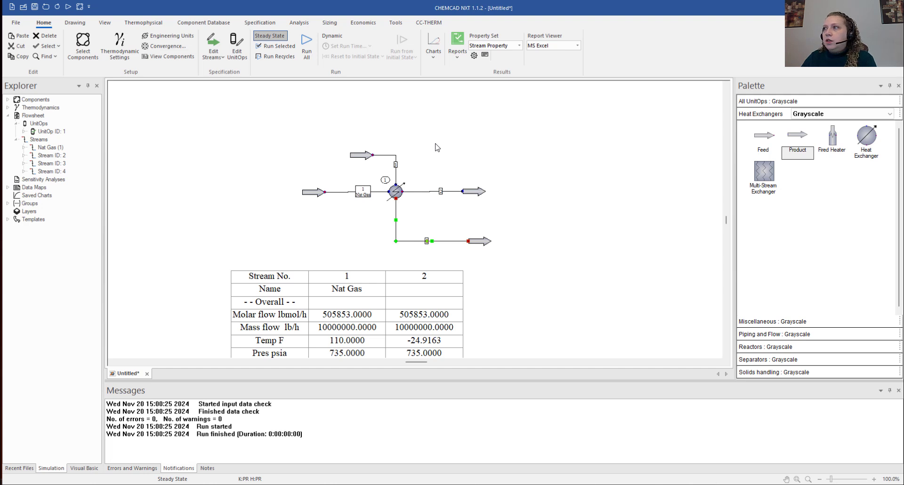
pyautogui.moveTo(362, 160); pyautogui.dragTo(353, 143)
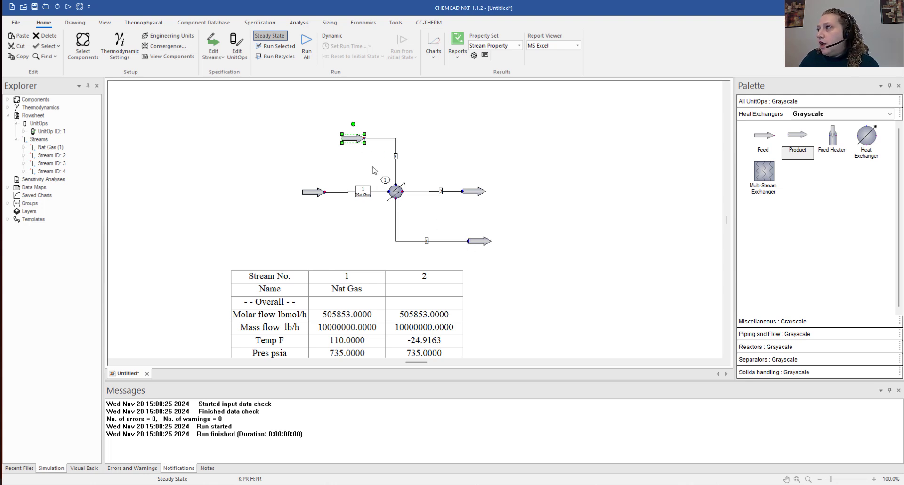
pyautogui.click(418, 165)
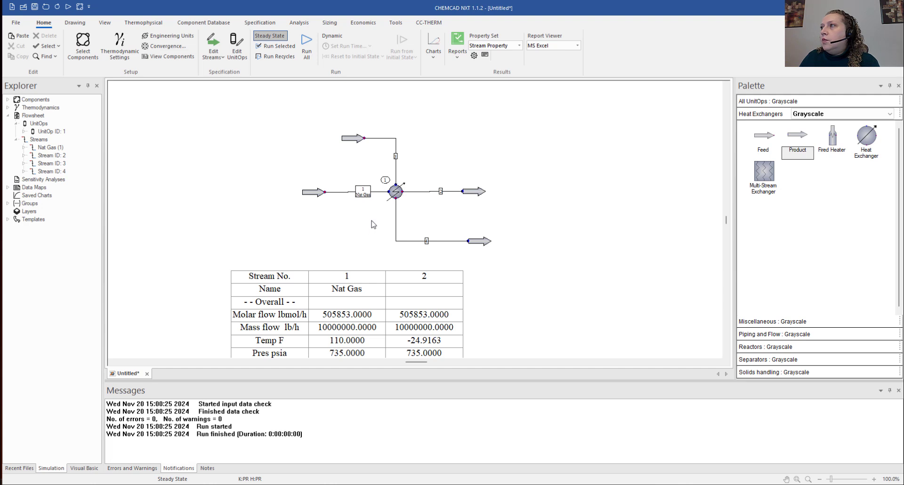
# Step: Review the two-sided heat exchanger's specification options and leave them without making changes
pyautogui.doubleClick(395, 192)
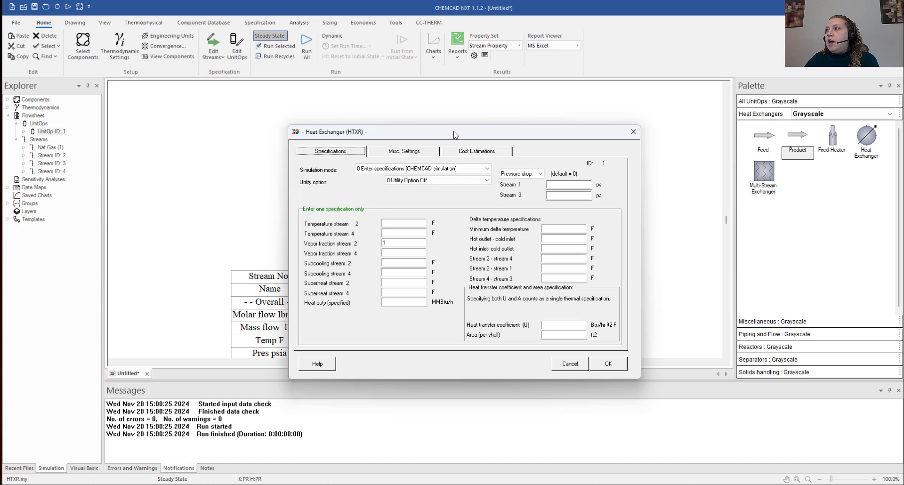
pyautogui.moveTo(454, 135); pyautogui.dragTo(606, 71)
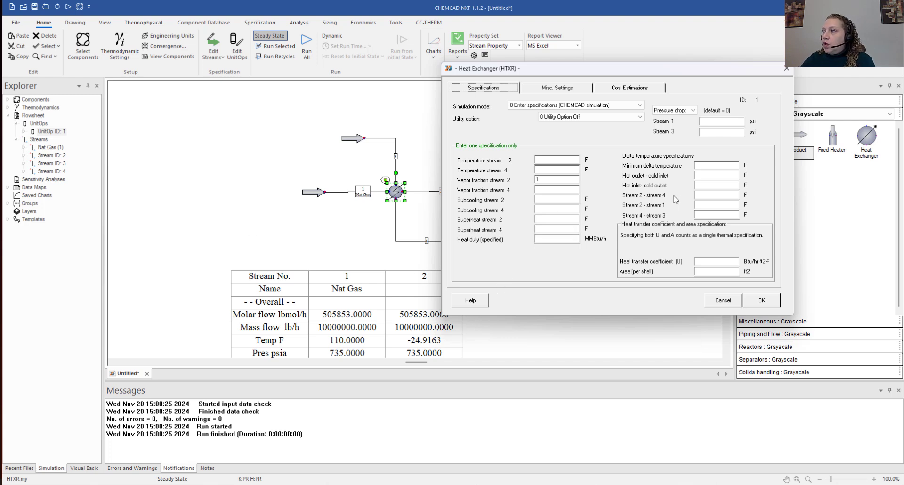
pyautogui.click(728, 300)
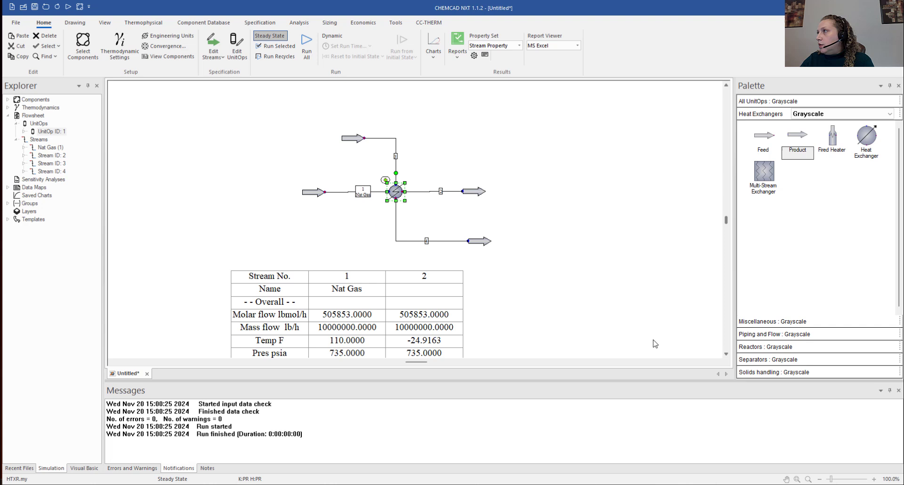
# Step: Name the new feed stream 3 Propane and set its temperature to -150 F and its pressure to 150 psia
pyautogui.doubleClick(396, 139)
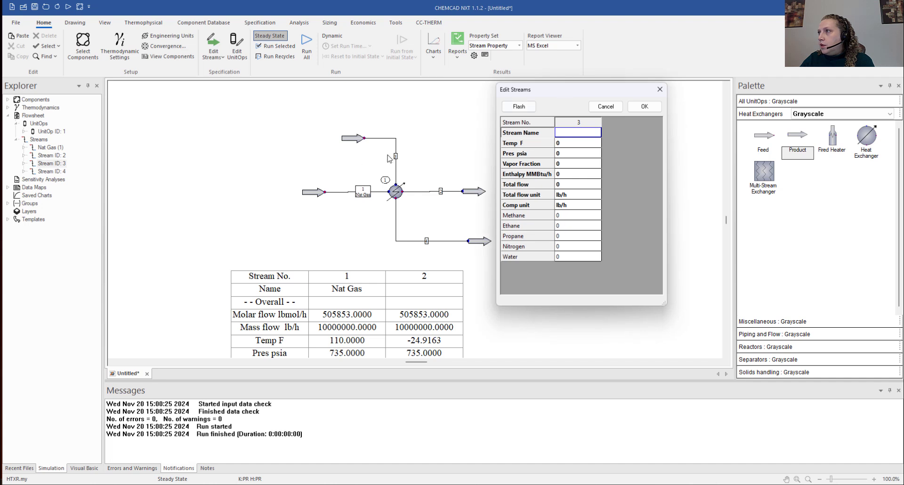
pyautogui.click(586, 133)
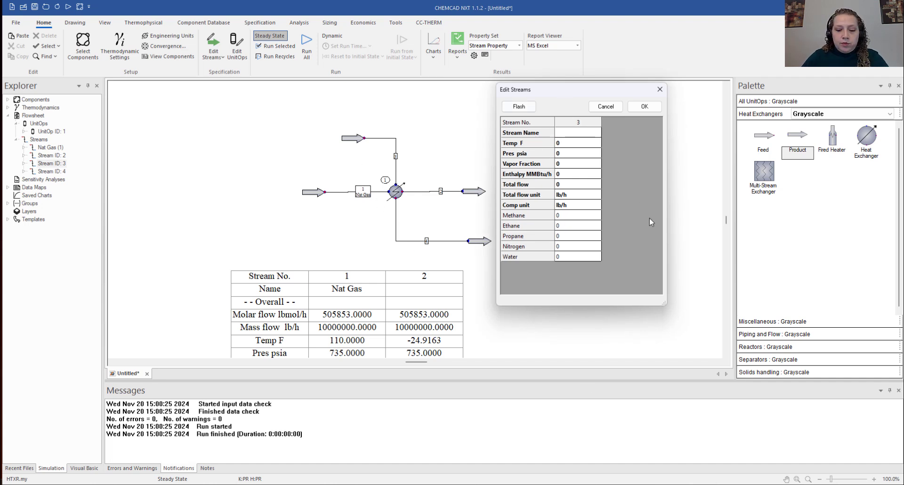
pyautogui.click(596, 134)
pyautogui.write('Propane')
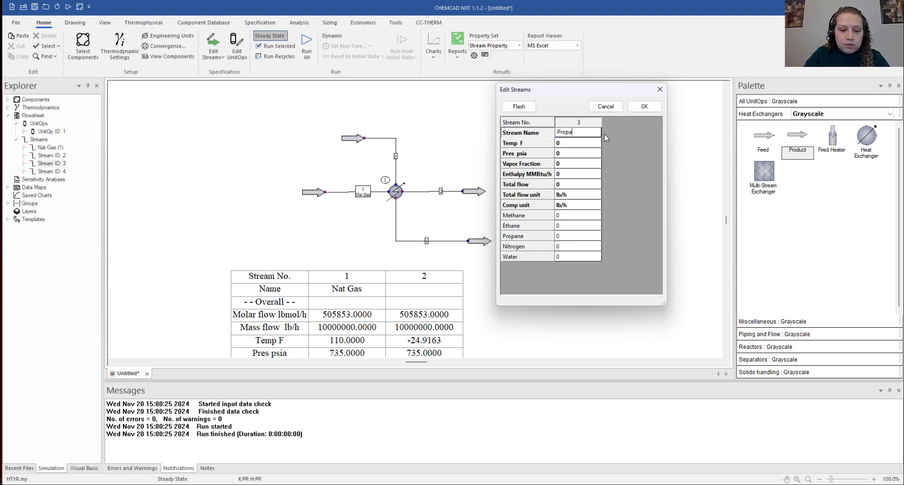
pyautogui.click(564, 142)
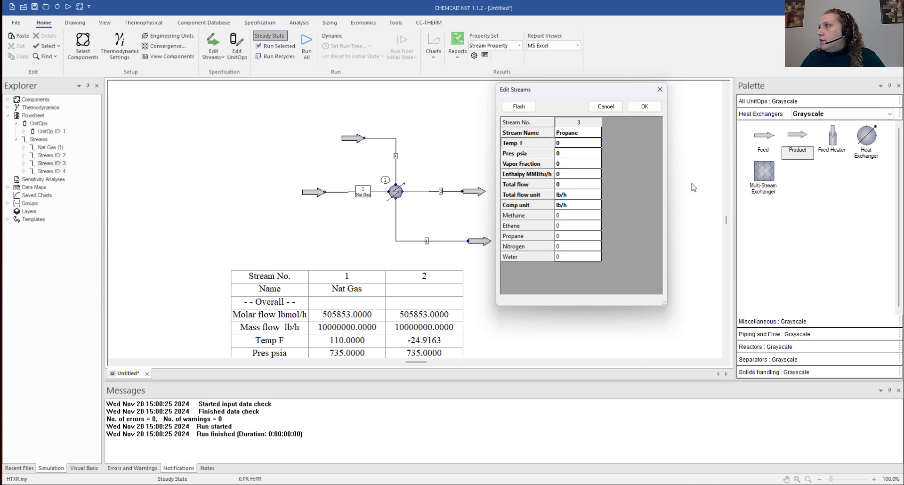
pyautogui.write('-15')
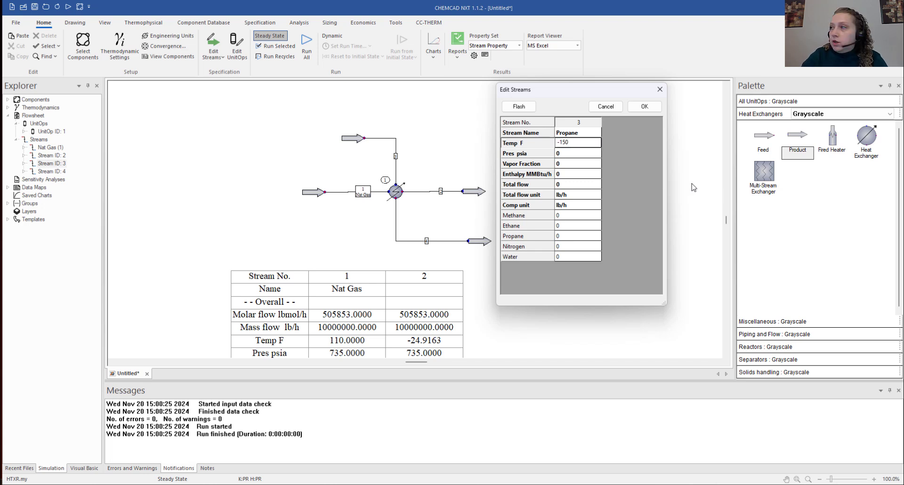
pyautogui.click(561, 154)
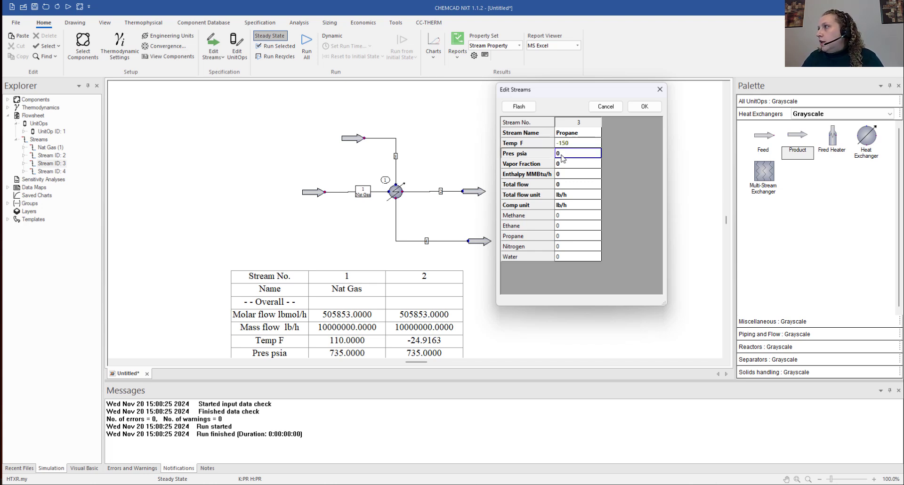
pyautogui.write('150')
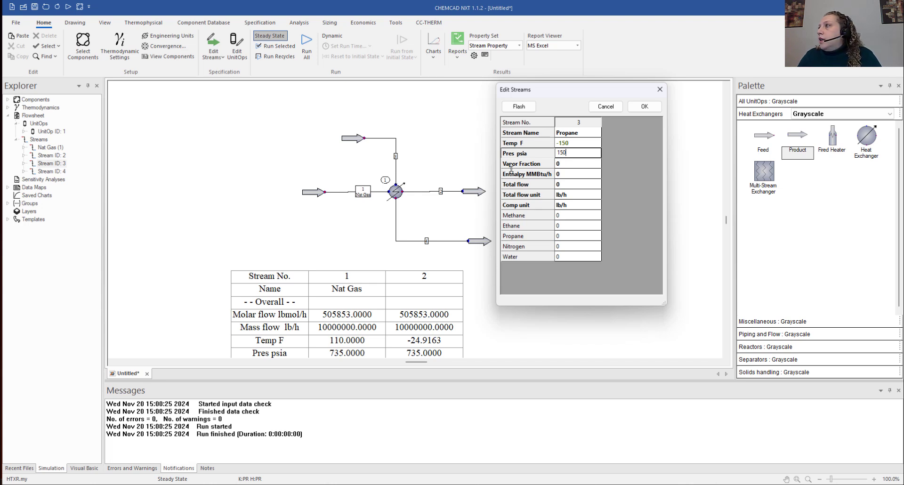
# Step: Set the propane flow of stream 3 to 1000000 lb/h and save the stream
pyautogui.click(567, 237)
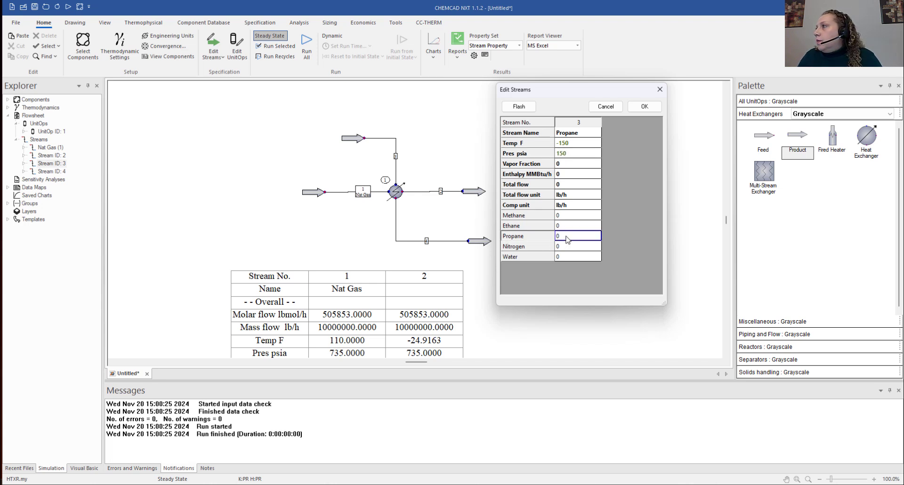
pyautogui.write('100000')
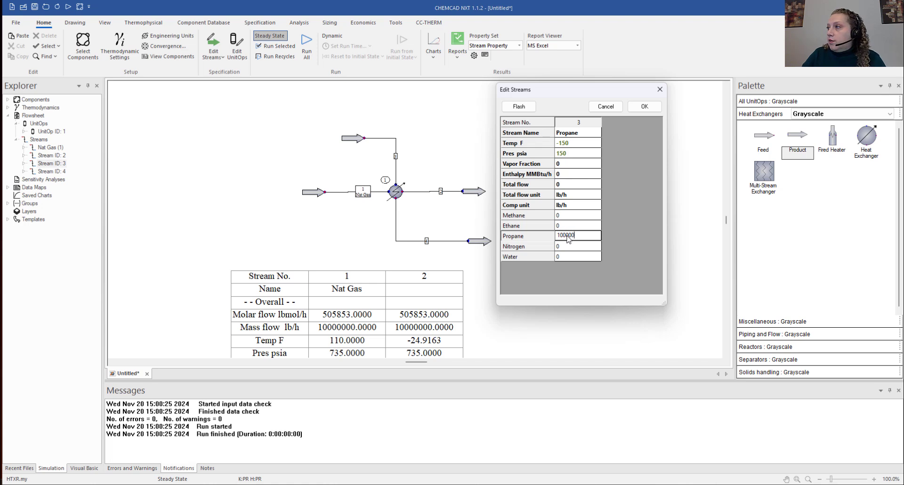
pyautogui.write('0')
pyautogui.press('Return')
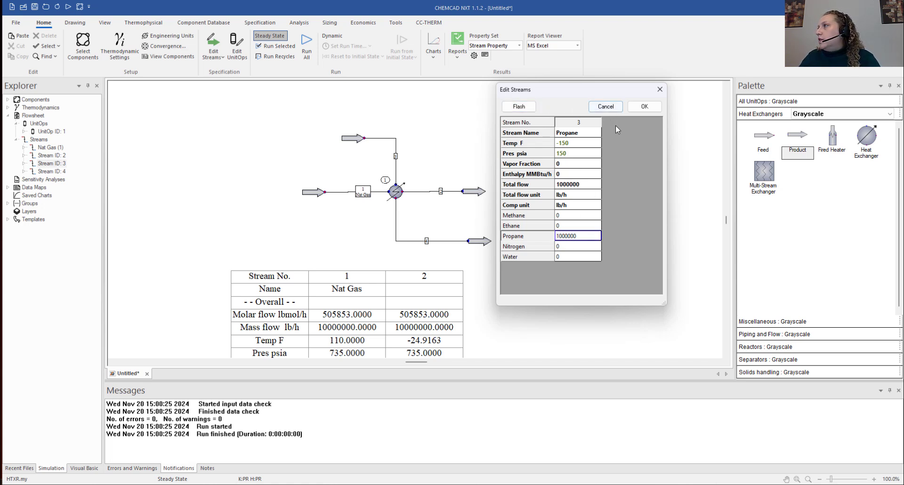
pyautogui.click(650, 108)
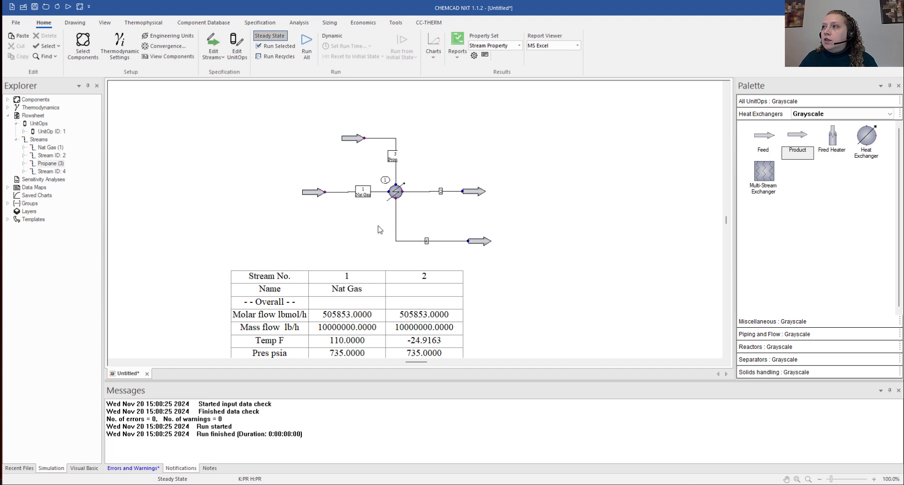
# Step: Set the heat exchanger's utility option to calculate the flow of stream 3, with a stream 4 temperature of 60 F
pyautogui.doubleClick(396, 193)
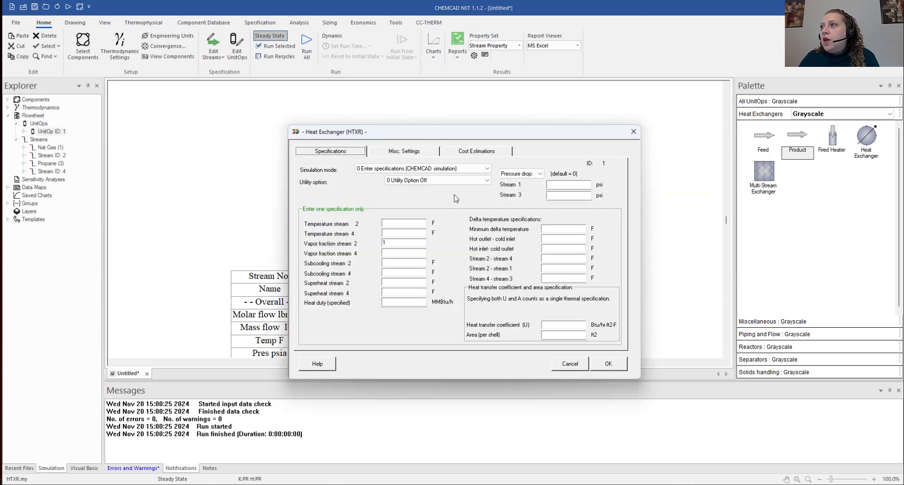
pyautogui.click(411, 182)
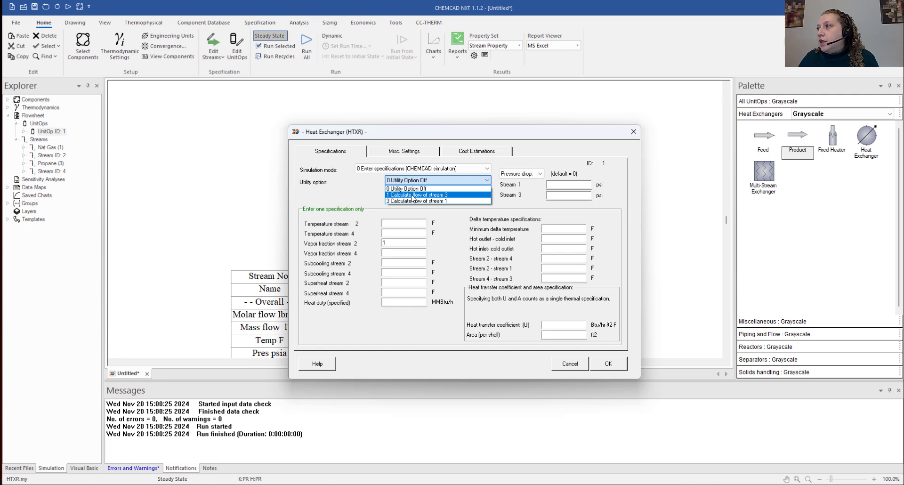
pyautogui.click(411, 195)
pyautogui.moveTo(430, 133); pyautogui.dragTo(617, 119)
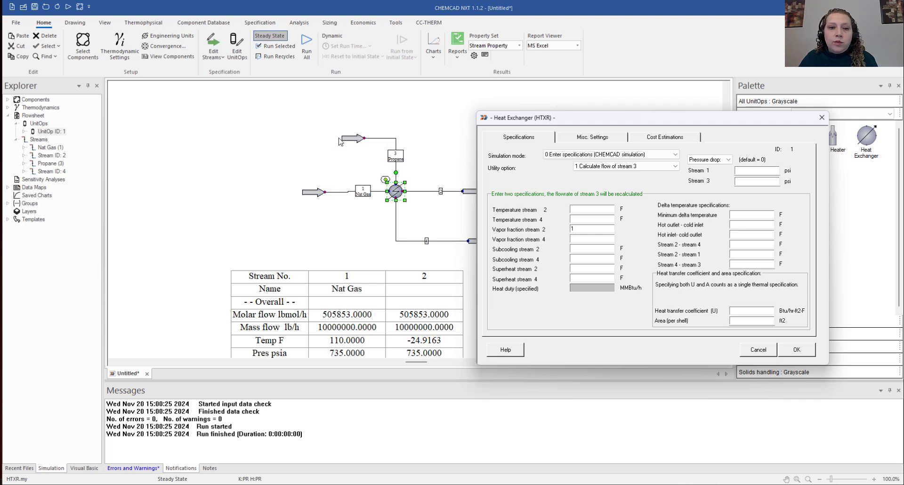
pyautogui.moveTo(636, 123); pyautogui.dragTo(614, 97)
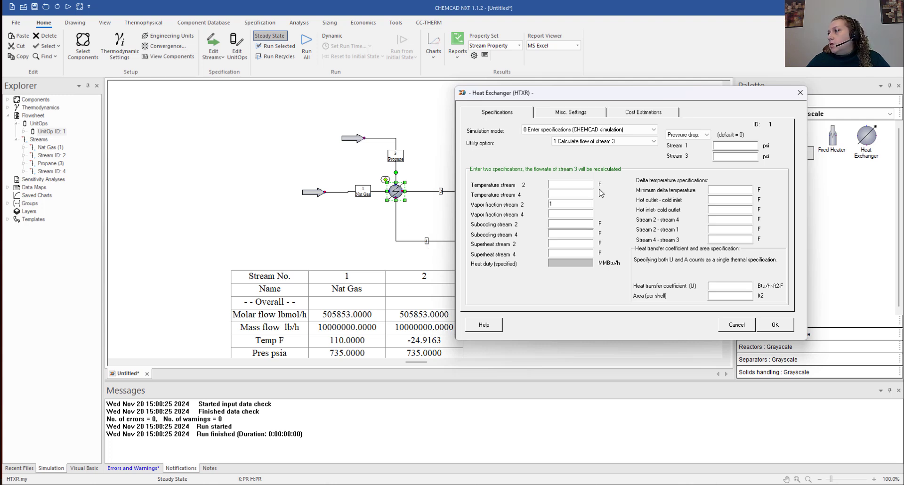
pyautogui.click(557, 196)
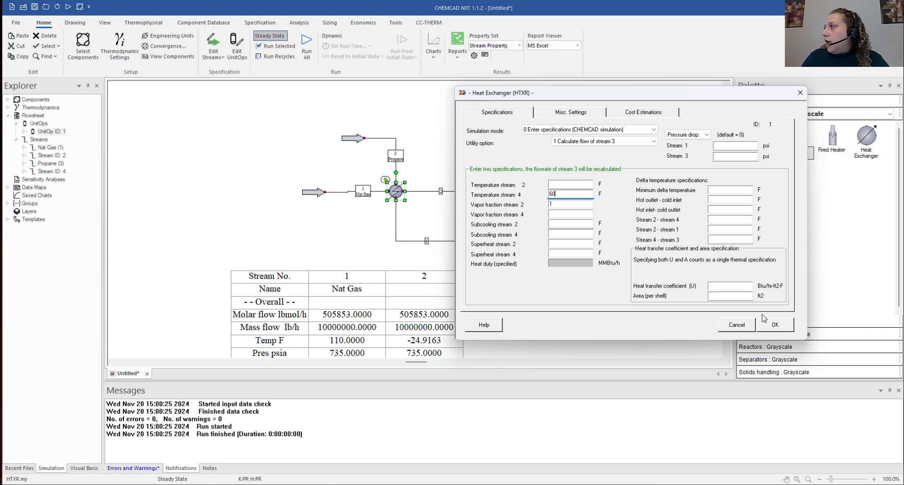
pyautogui.click(777, 328)
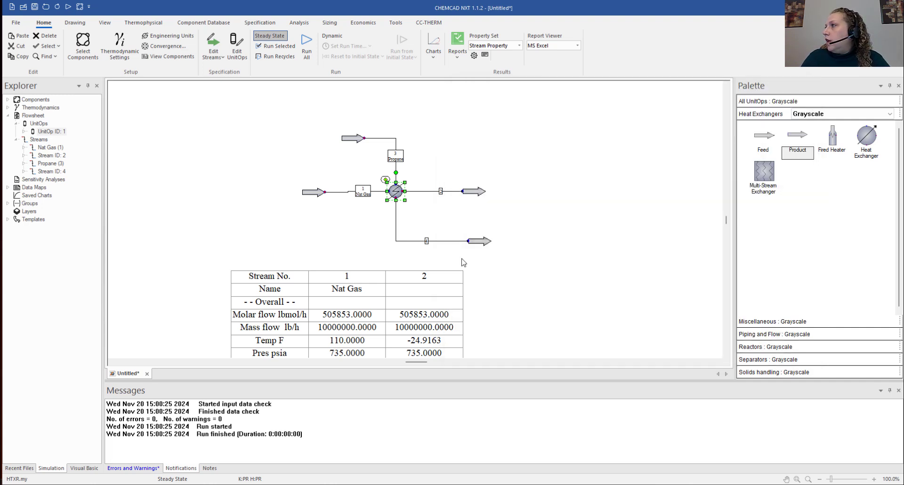
# Step: Run the whole simulation and check the run messages
pyautogui.click(308, 51)
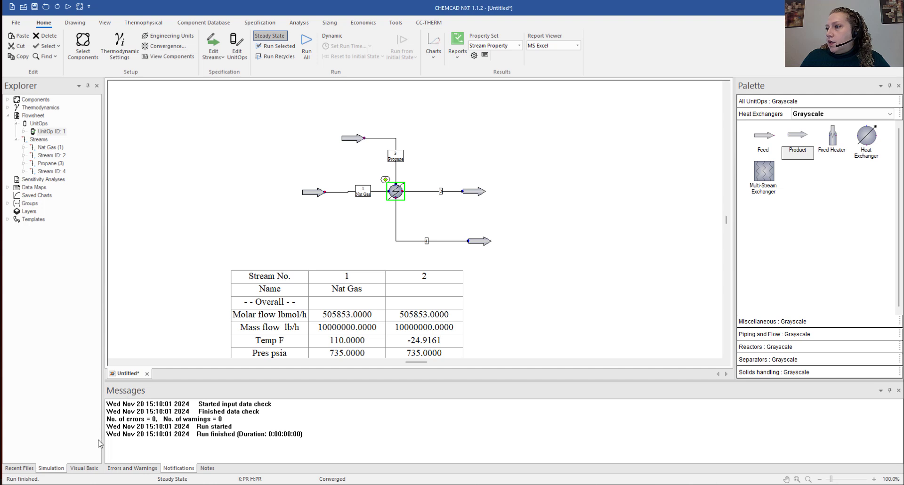
pyautogui.moveTo(305, 433); pyautogui.dragTo(166, 423)
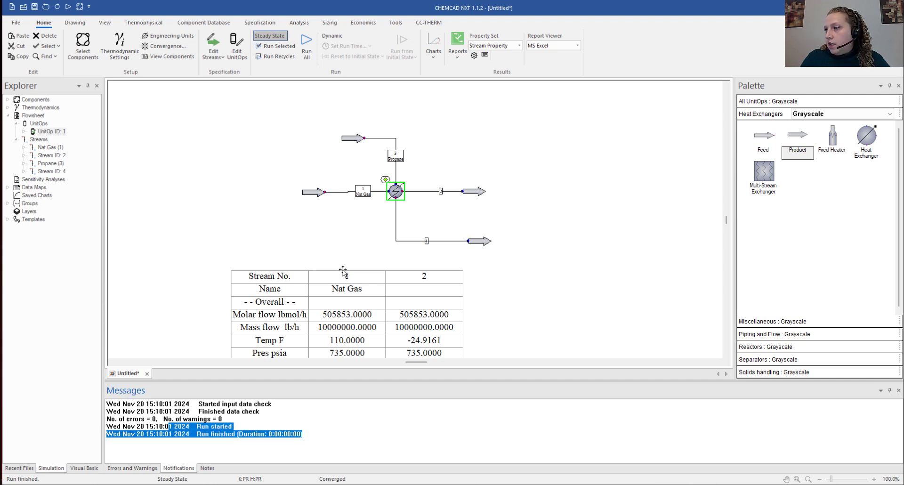
pyautogui.click(362, 230)
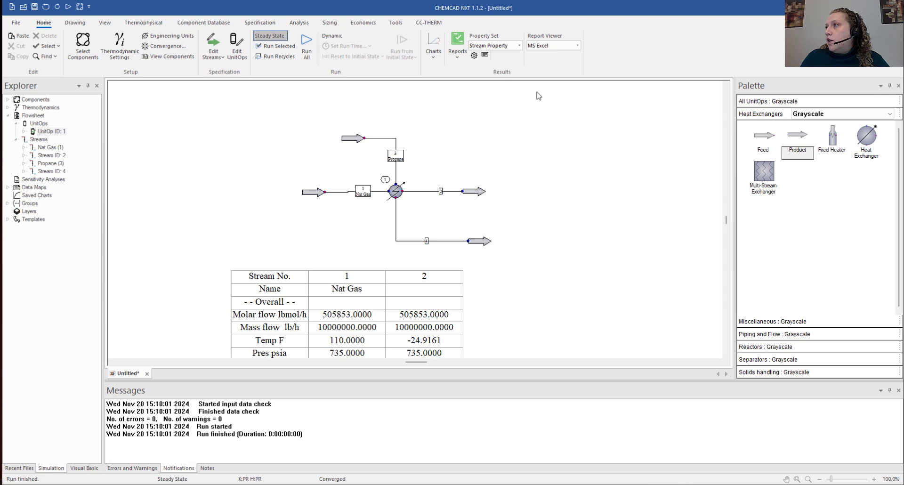
# Step: Toggle the pop-up property display and examine the conditions, flows and compositions of all heat exchanger streams without changing them
pyautogui.click(485, 56)
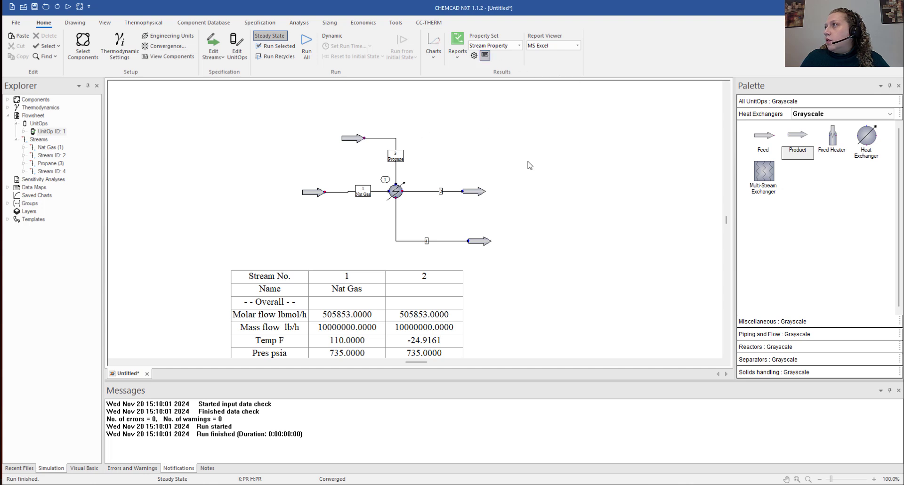
pyautogui.moveTo(396, 143)
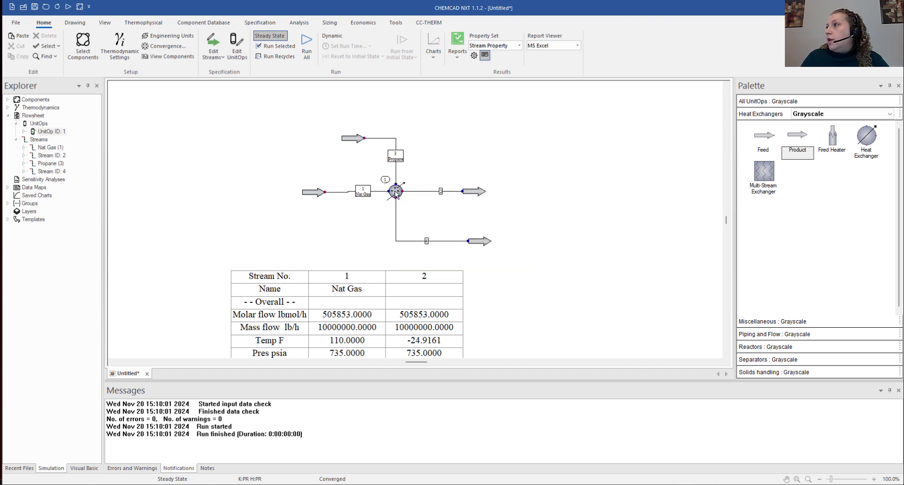
pyautogui.rightClick(395, 193)
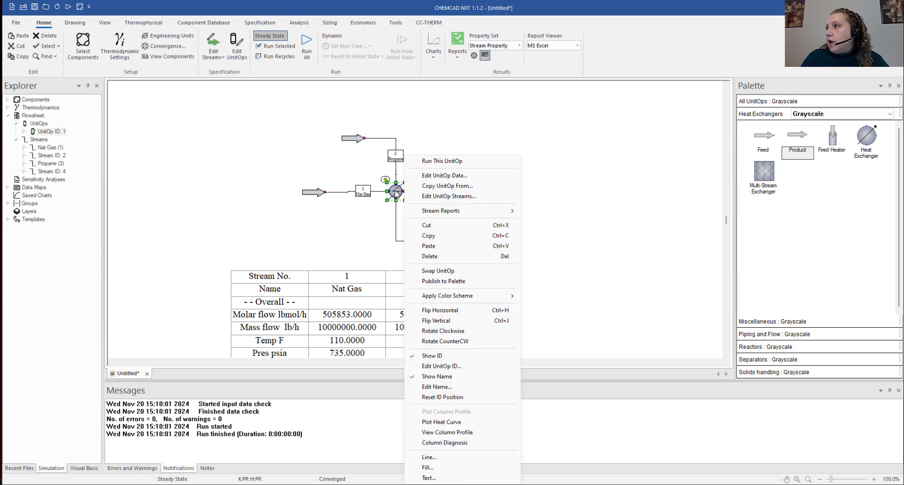
pyautogui.click(424, 198)
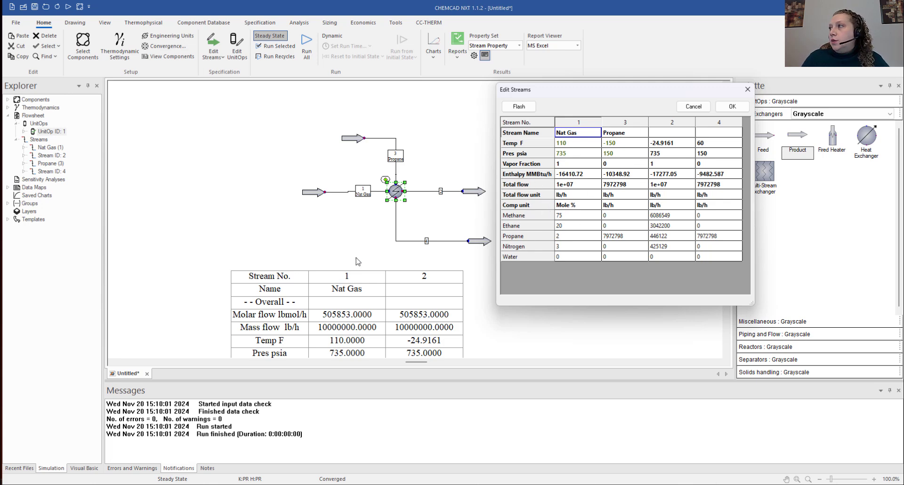
pyautogui.click(692, 107)
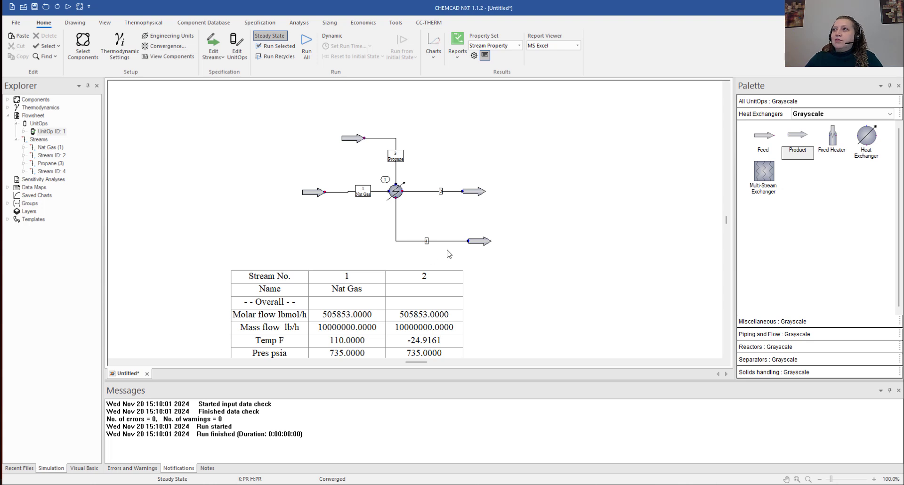
# Step: Move the natural gas product farther from the heat exchanger and insert a Flash unit into stream 2
pyautogui.moveTo(473, 192); pyautogui.dragTo(586, 197)
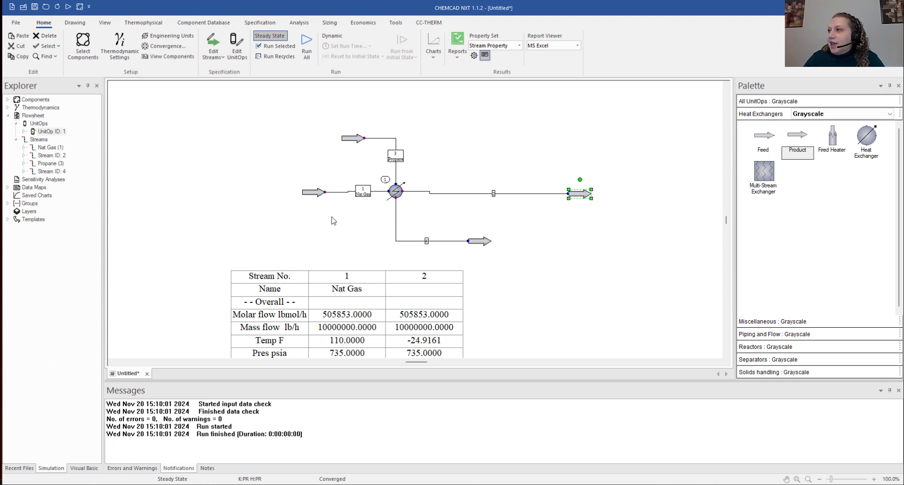
pyautogui.rightClick(466, 197)
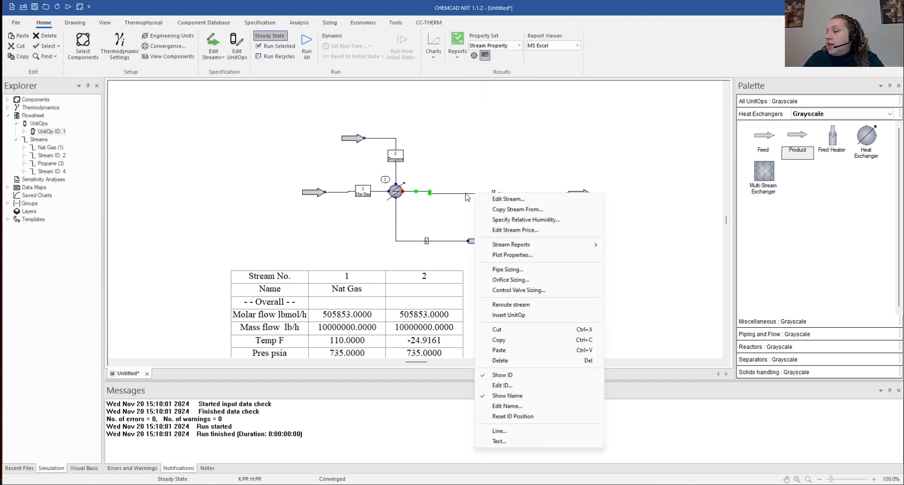
pyautogui.click(515, 315)
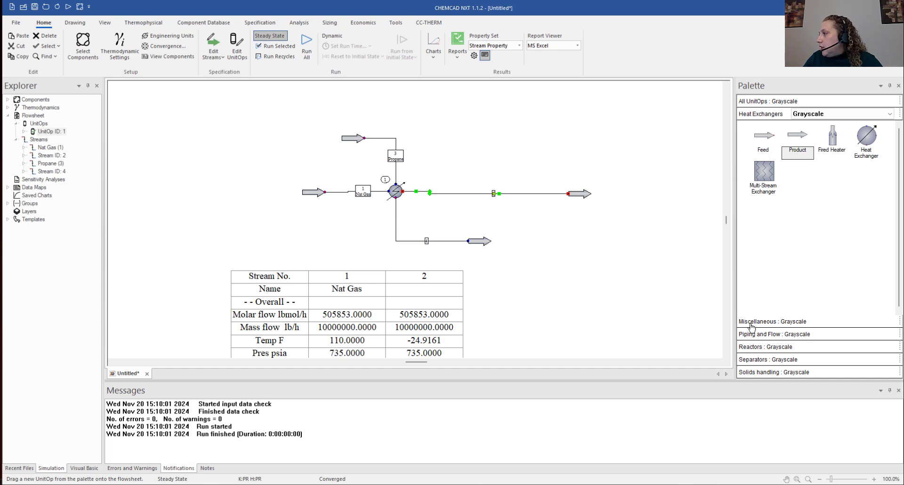
pyautogui.click(768, 360)
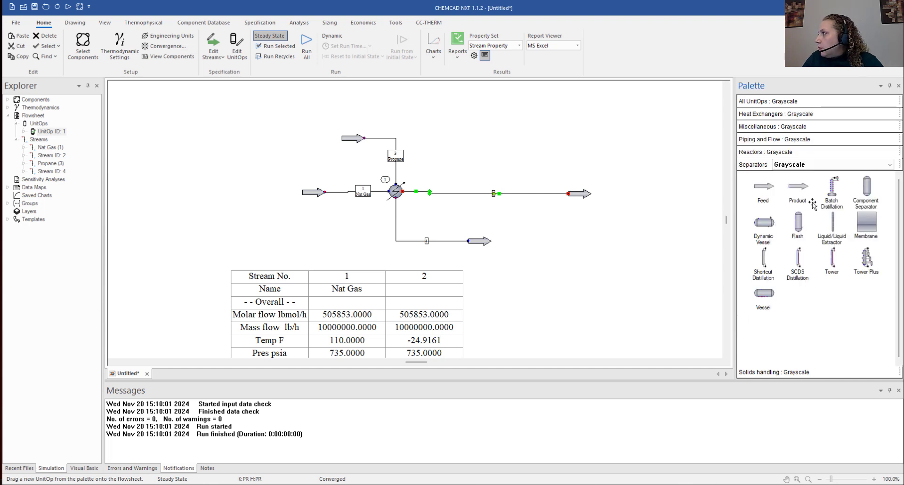
pyautogui.click(798, 225)
pyautogui.moveTo(798, 224); pyautogui.dragTo(484, 188)
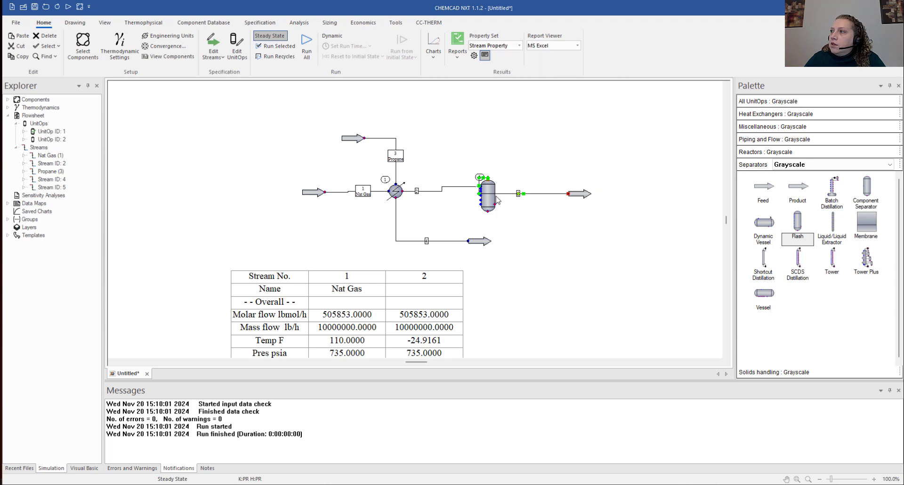
# Step: Move the Flash unit's connected product above the vessel's level and straighten stream 5 so it rises directly from the top outlet
pyautogui.moveTo(503, 197)
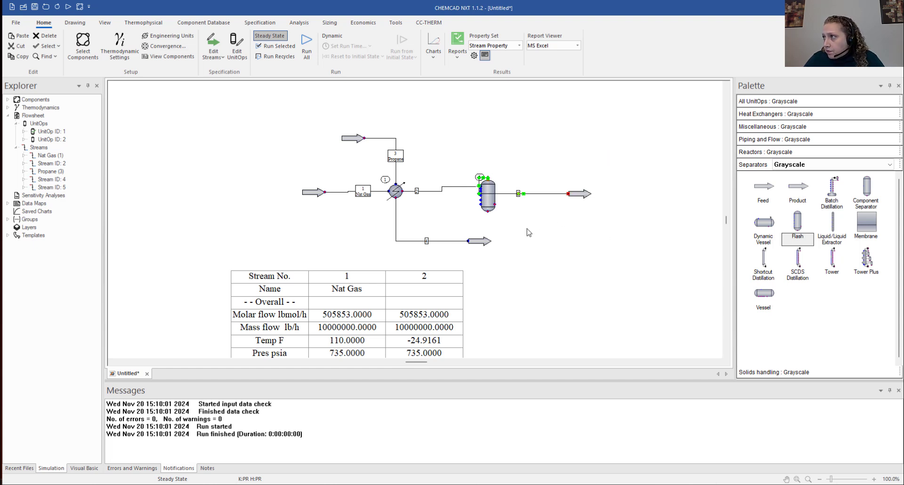
pyautogui.scroll(1, 505, 201)
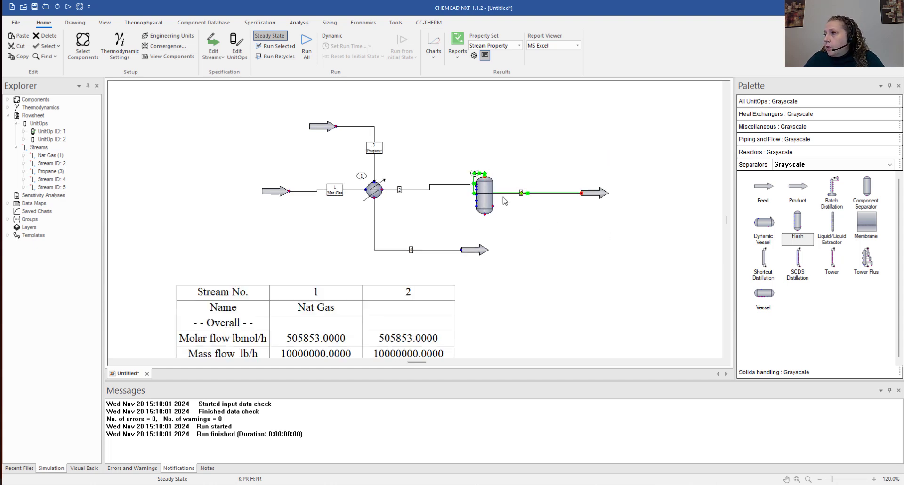
pyautogui.click(594, 193)
pyautogui.moveTo(600, 150); pyautogui.dragTo(598, 146)
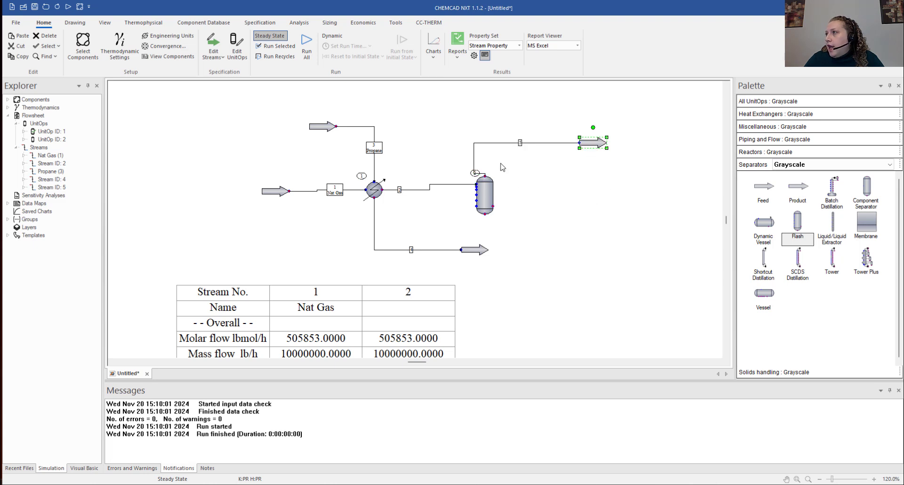
pyautogui.click(475, 158)
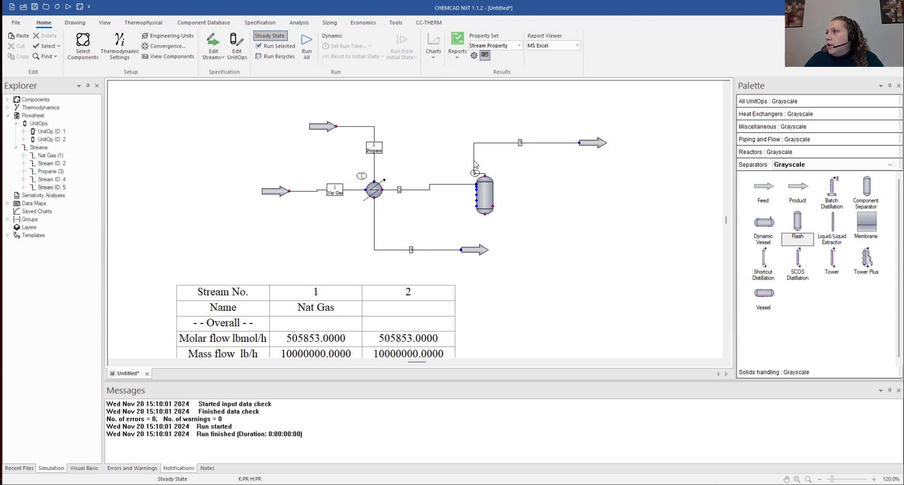
pyautogui.click(475, 163)
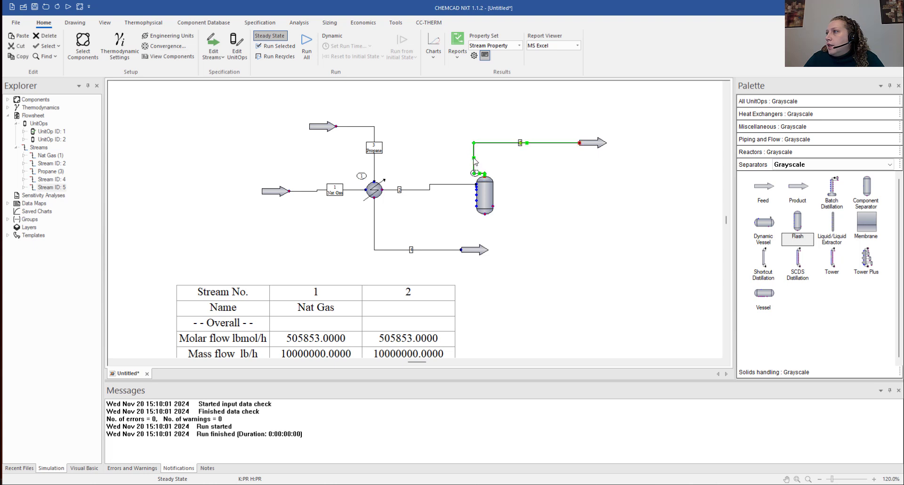
pyautogui.moveTo(474, 157); pyautogui.dragTo(484, 157)
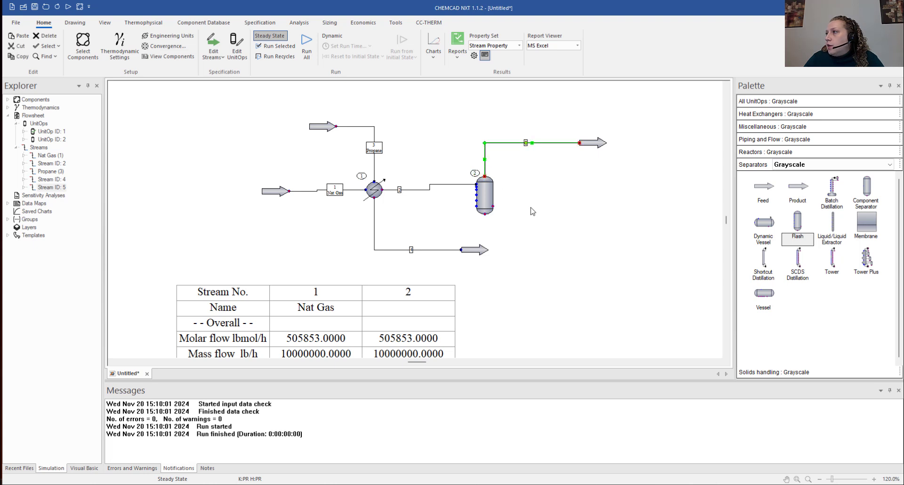
pyautogui.click(561, 210)
# Step: Add a second product below the first and connect it to the Flash unit's bottom outlet
pyautogui.click(798, 186)
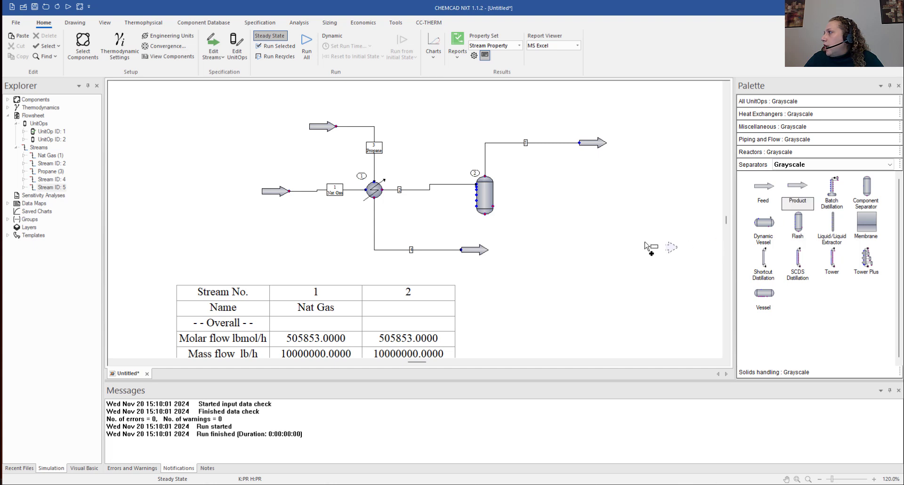
pyautogui.click(580, 227)
pyautogui.click(592, 202)
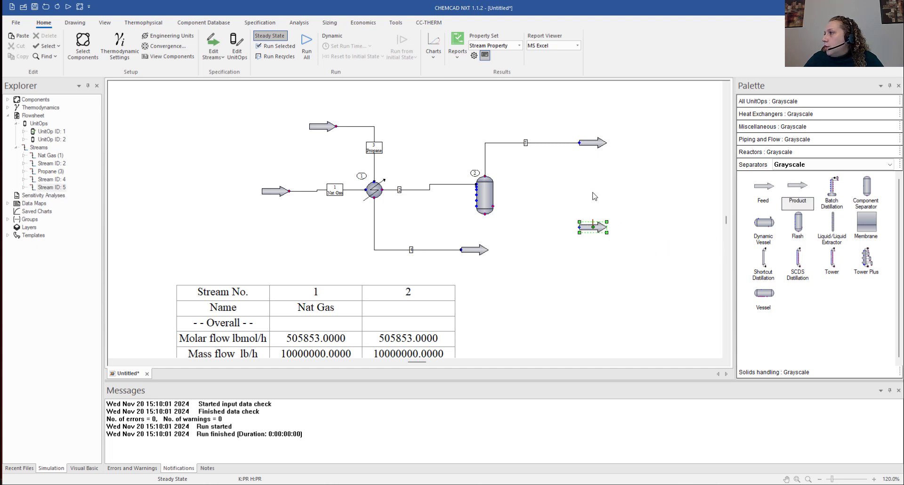
pyautogui.click(485, 215)
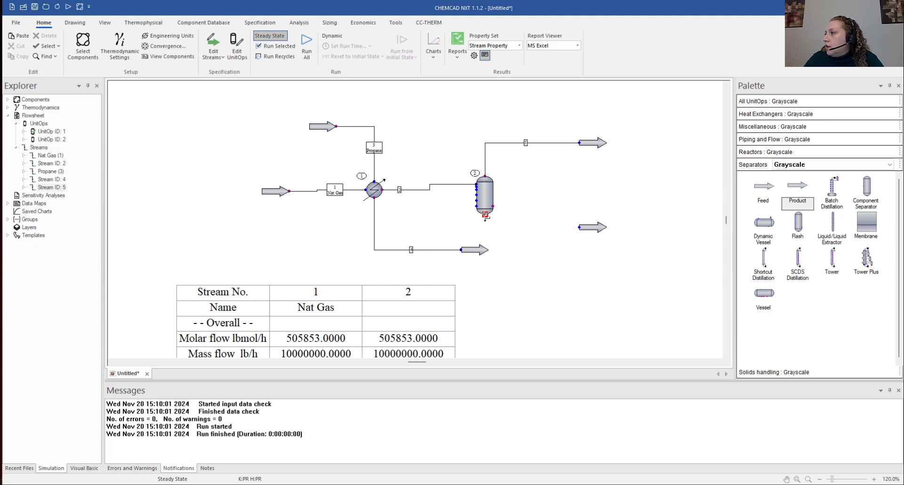
pyautogui.click(579, 227)
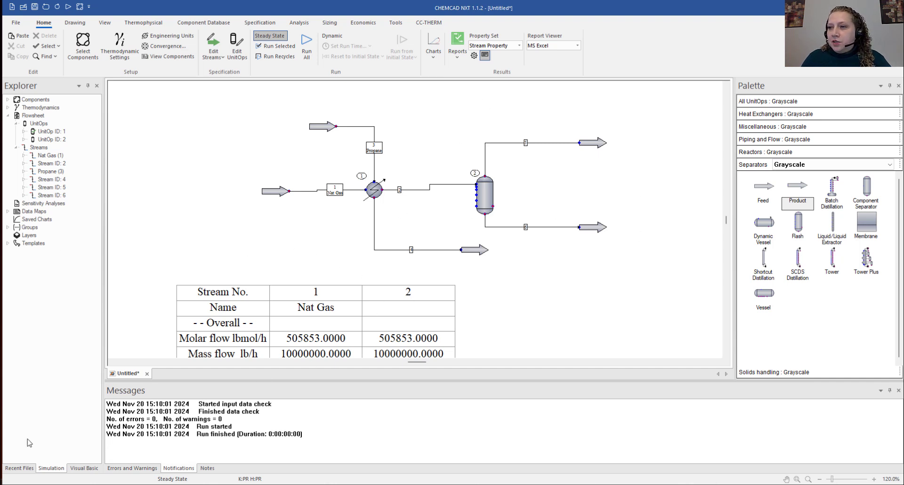
# Step: Open the recently used simulation LNG - power consumption without saving the untitled flowsheet, and look over its whole flowsheet
pyautogui.click(20, 469)
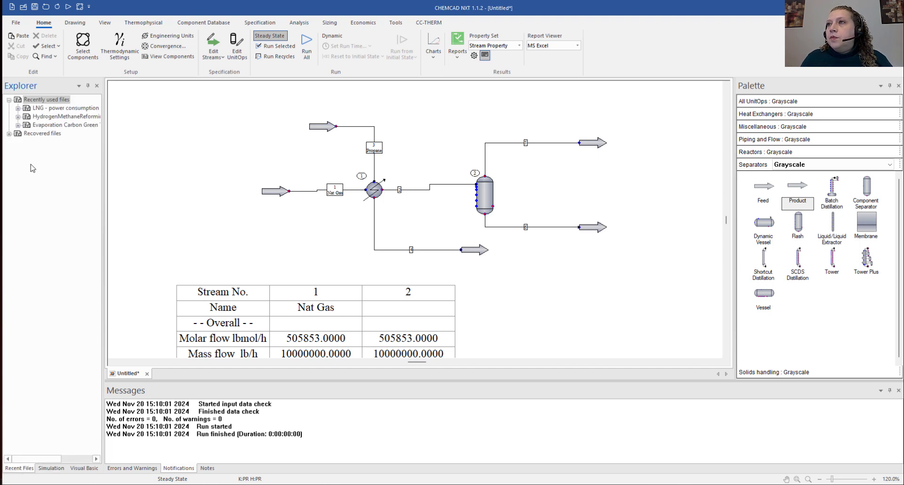
pyautogui.click(80, 108)
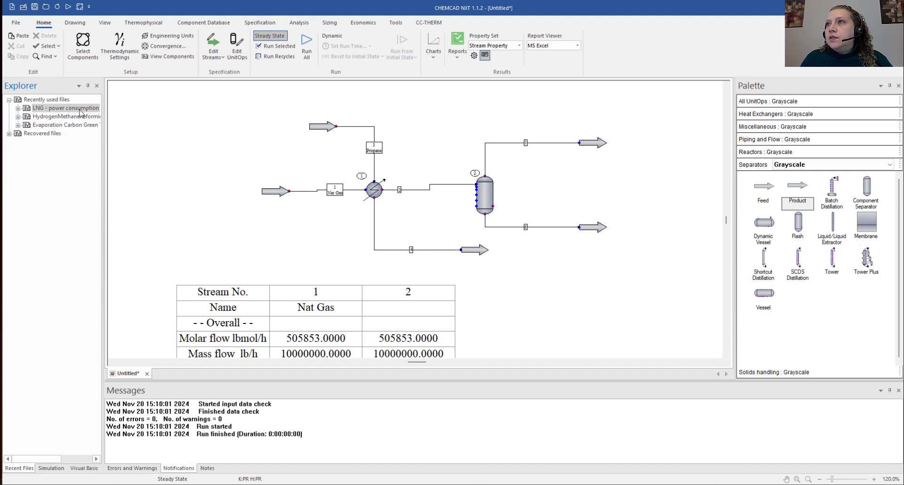
pyautogui.doubleClick(81, 113)
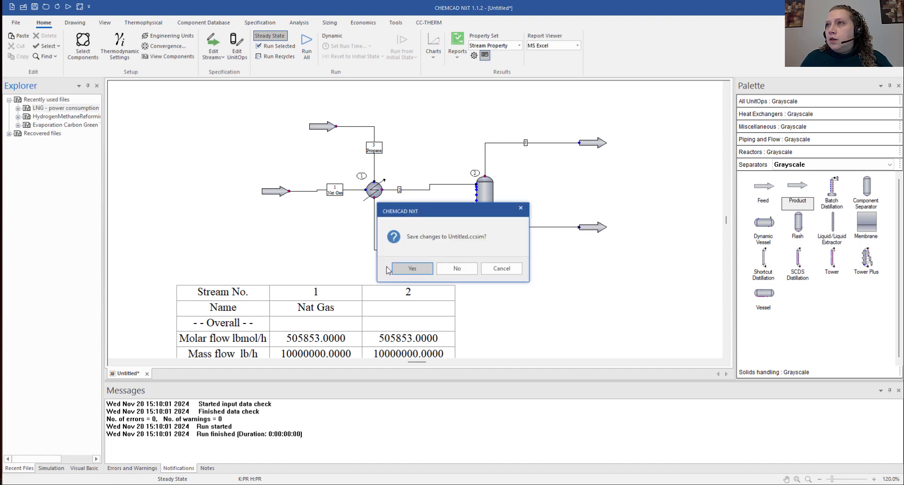
pyautogui.click(457, 268)
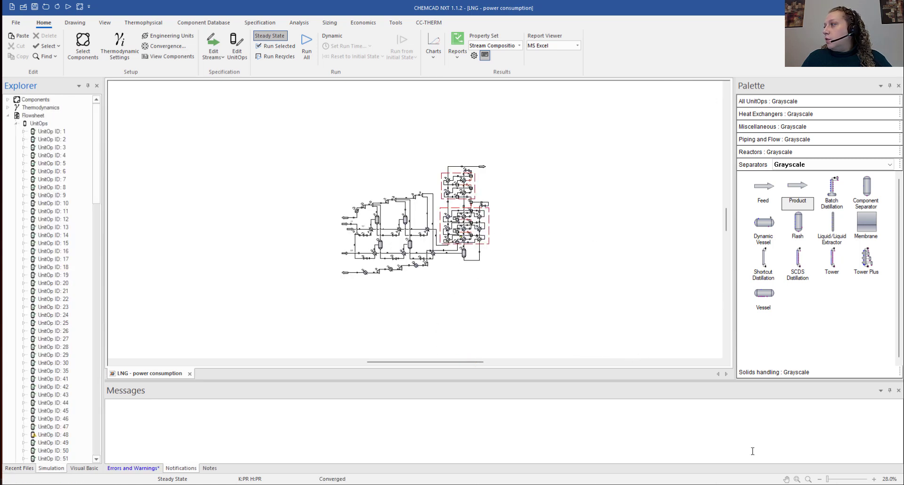
pyautogui.click(796, 479)
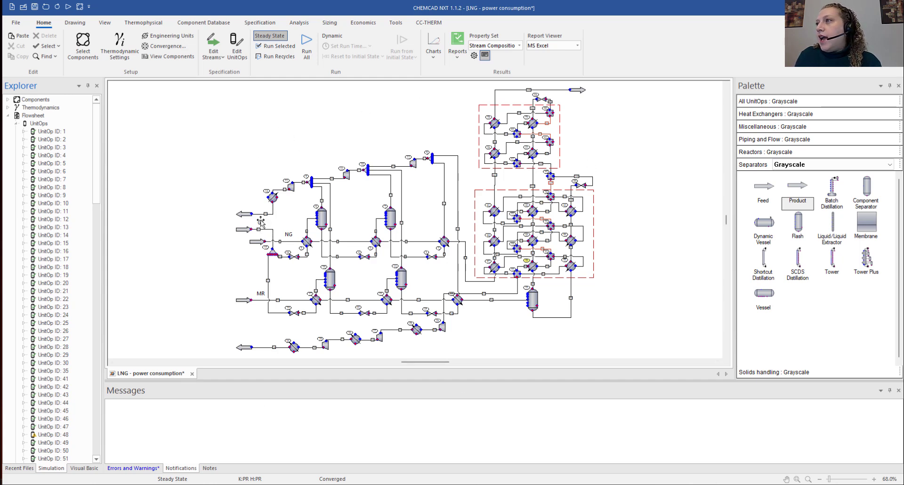
pyautogui.moveTo(268, 232)
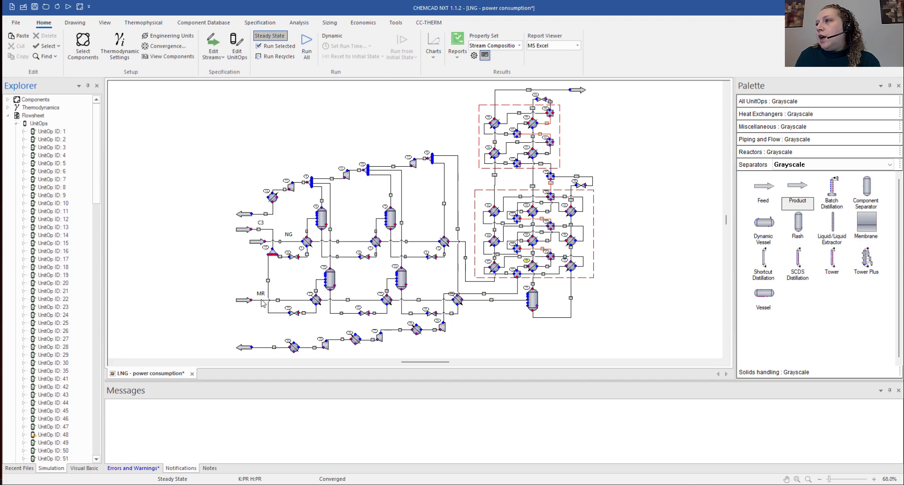
# Step: Review the simulation's errors and warnings, highlight the pinch zone warning, and locate the flagged exchanger in the flowsheet
pyautogui.moveTo(262, 303)
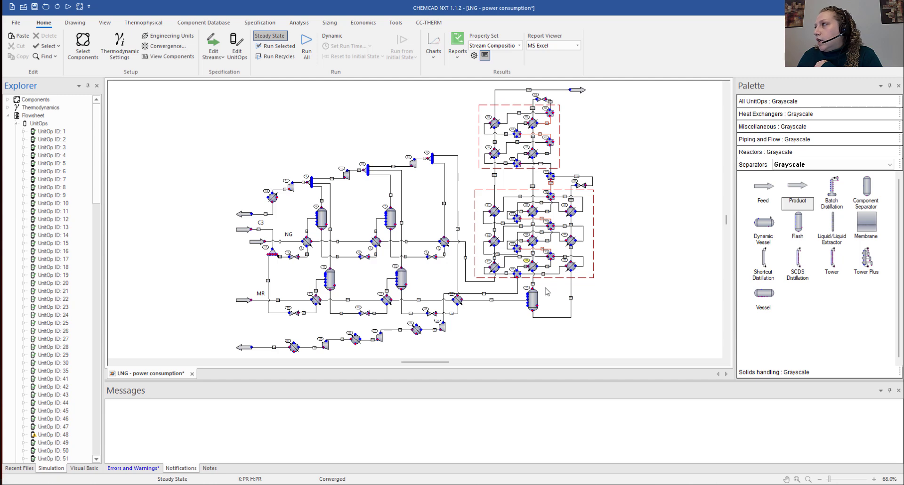
pyautogui.click(113, 466)
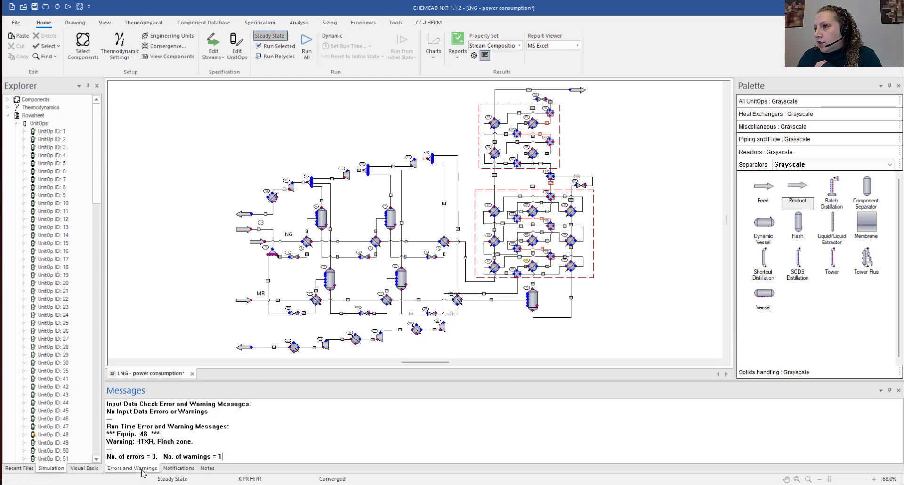
pyautogui.moveTo(113, 448); pyautogui.dragTo(106, 441)
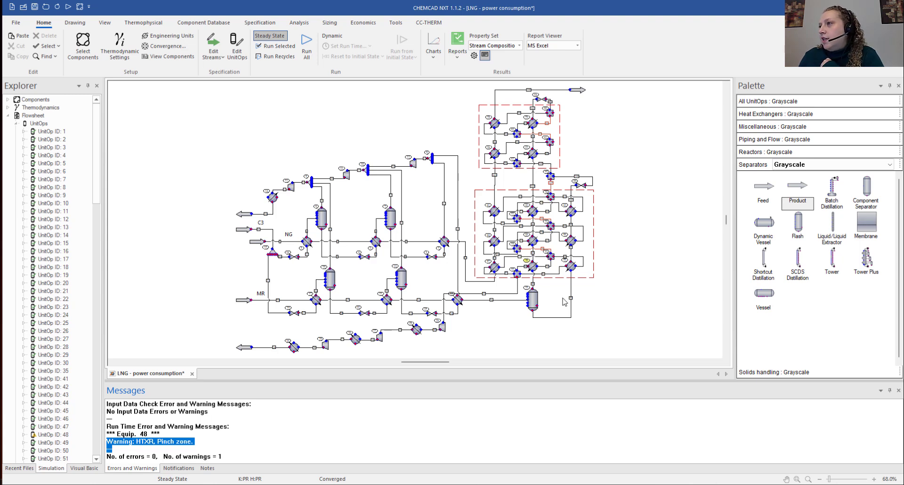
pyautogui.moveTo(544, 277)
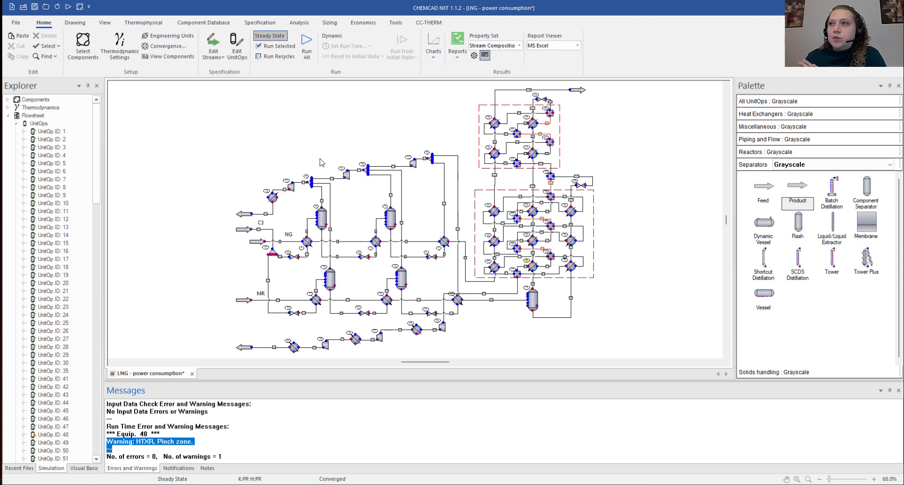
# Step: Select all streams in the flowsheet and set their label font to Verdana, size 60
pyautogui.click(59, 46)
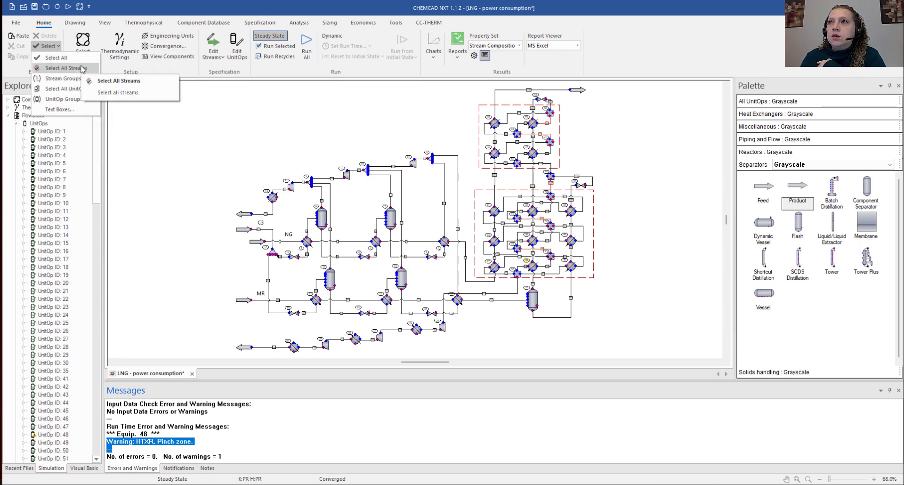
pyautogui.click(61, 69)
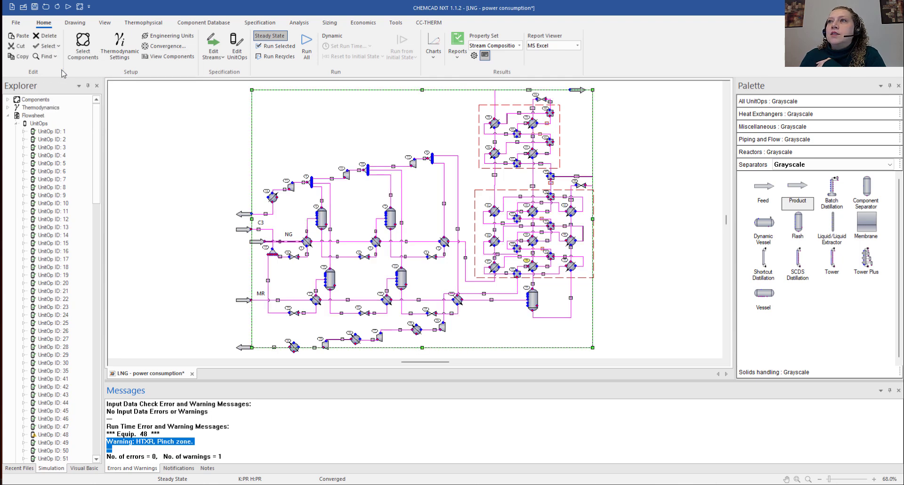
pyautogui.click(86, 26)
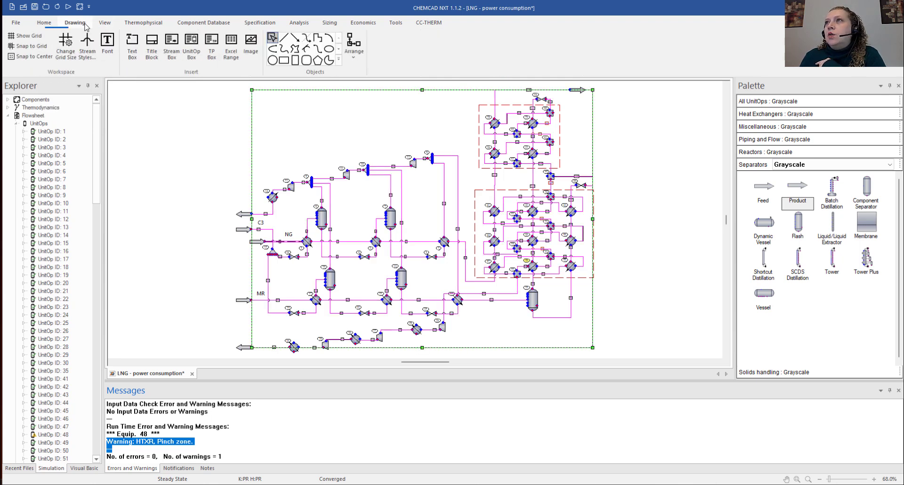
pyautogui.click(108, 45)
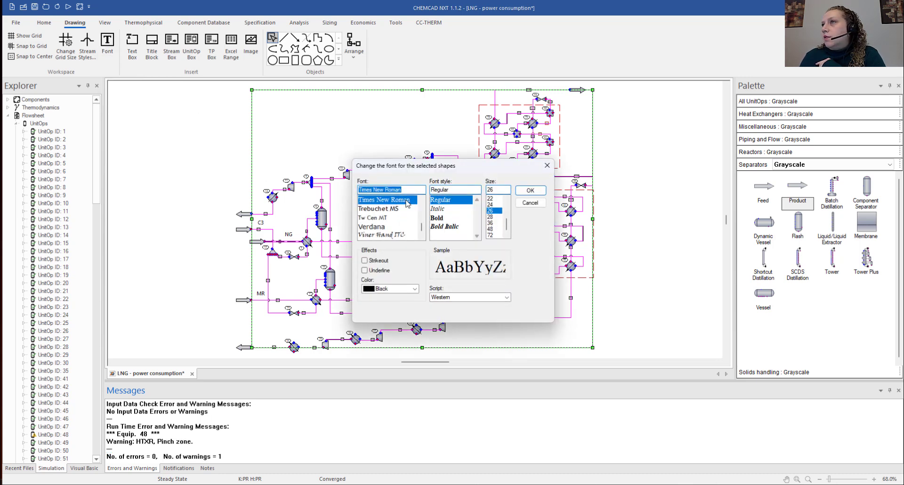
pyautogui.click(379, 227)
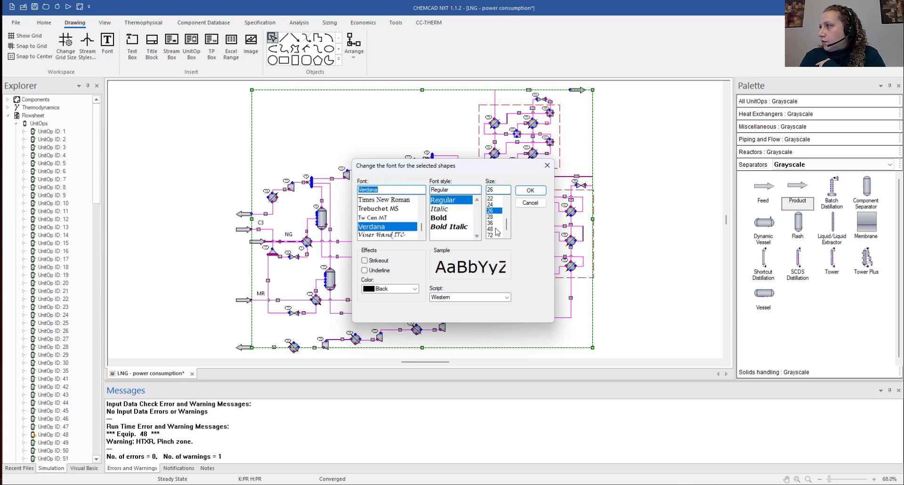
pyautogui.click(500, 191)
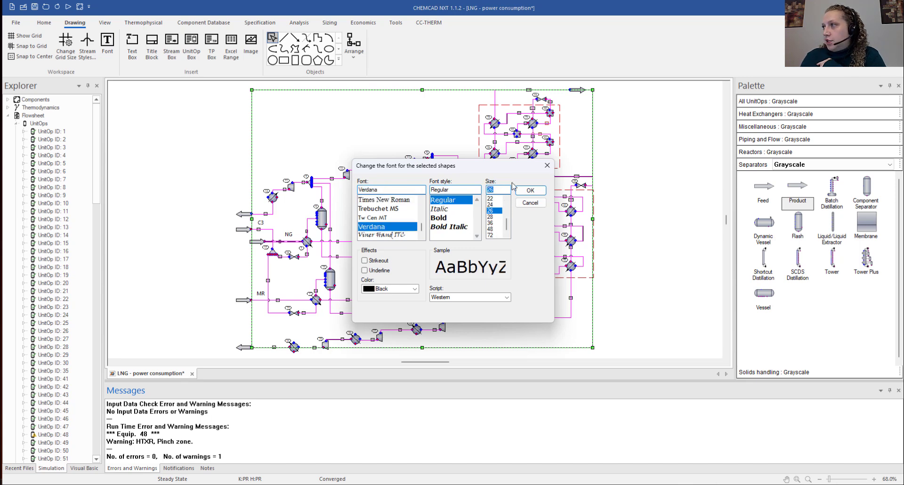
pyautogui.write('60')
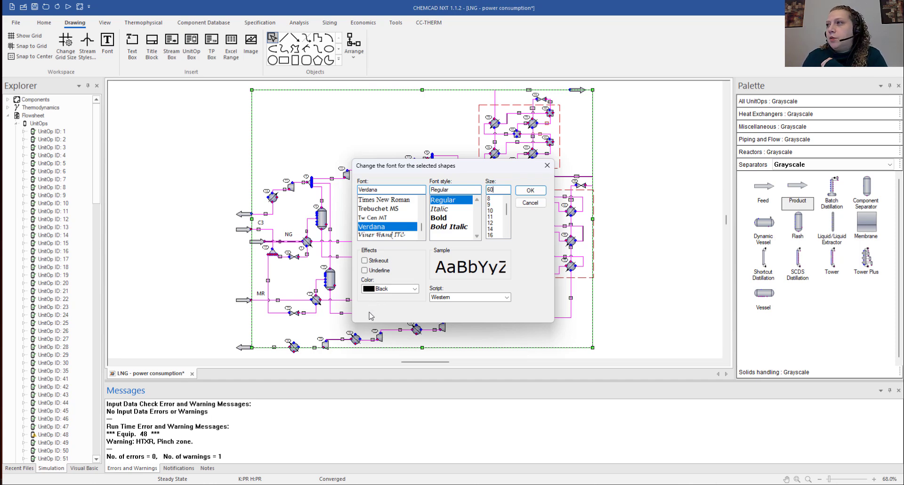
pyautogui.click(533, 192)
pyautogui.click(531, 191)
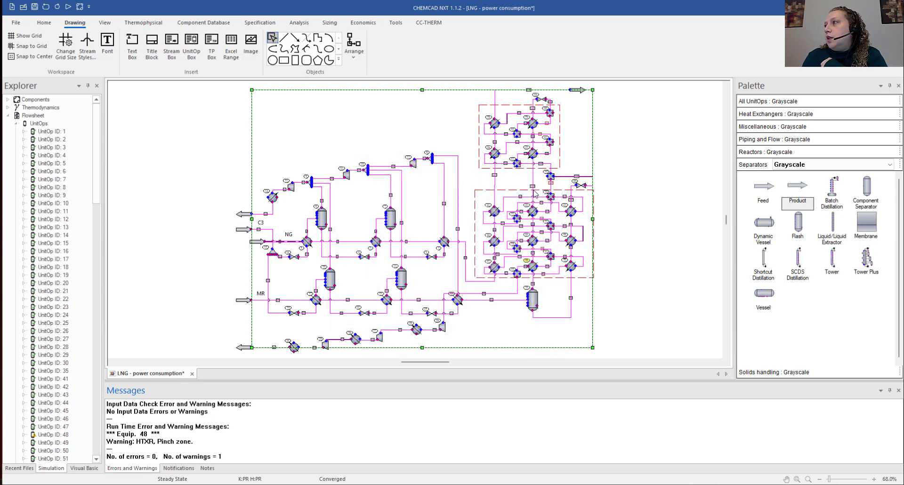
pyautogui.click(554, 299)
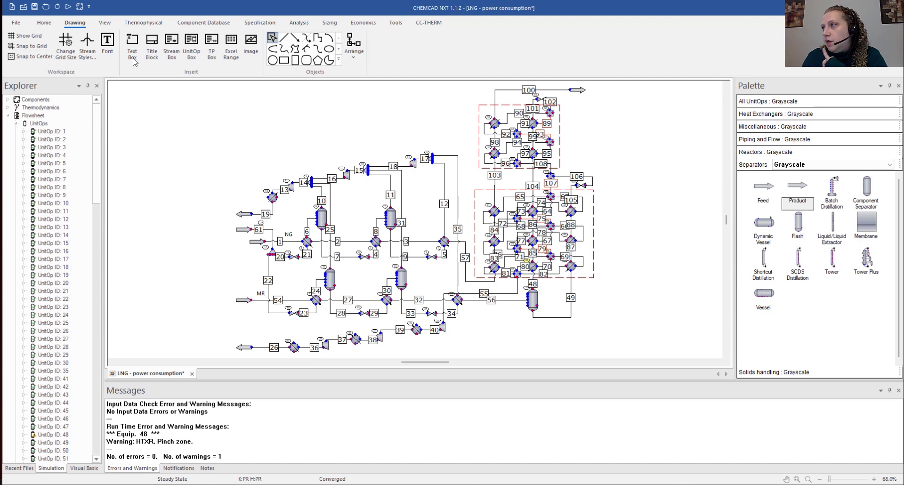
# Step: Find UnitOp 48 in the flowsheet and inspect its heat exchanger results
pyautogui.click(43, 22)
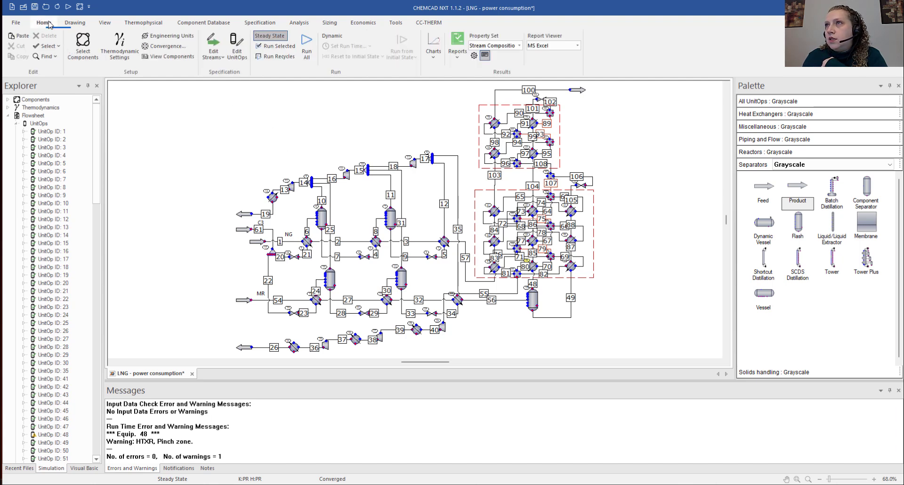
pyautogui.click(44, 57)
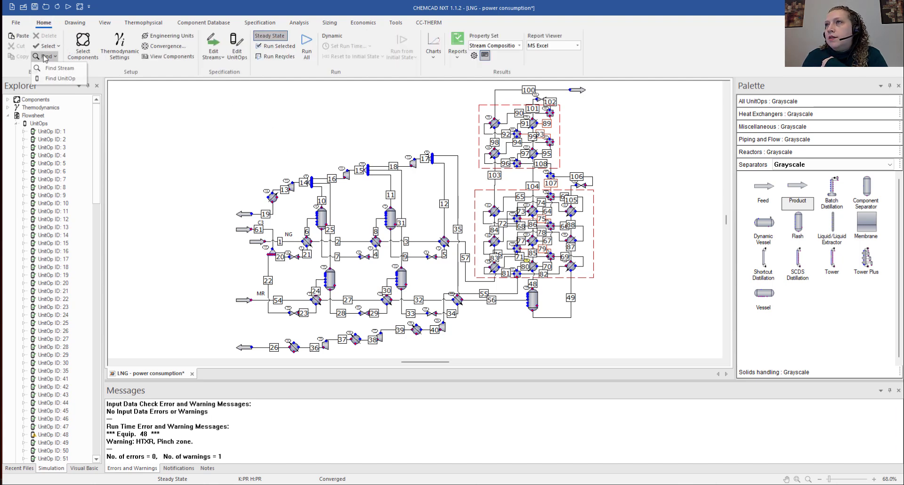
pyautogui.click(61, 78)
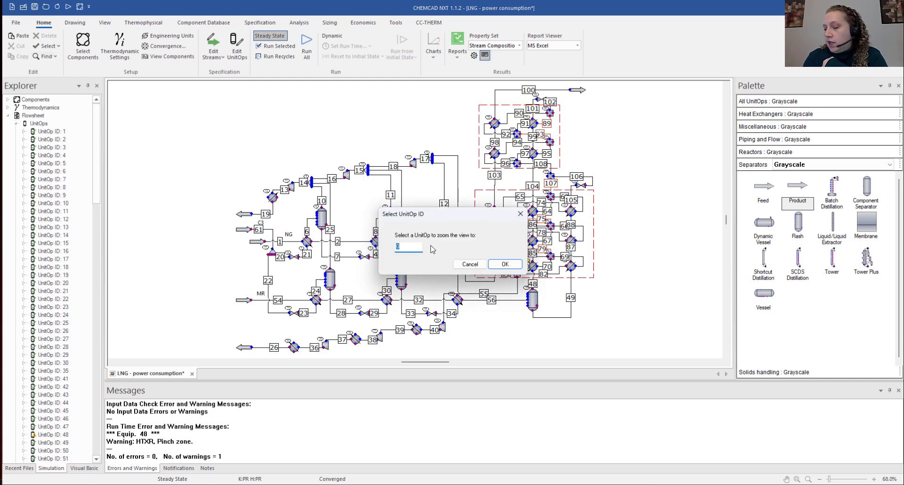
pyautogui.click(506, 262)
pyautogui.moveTo(507, 261)
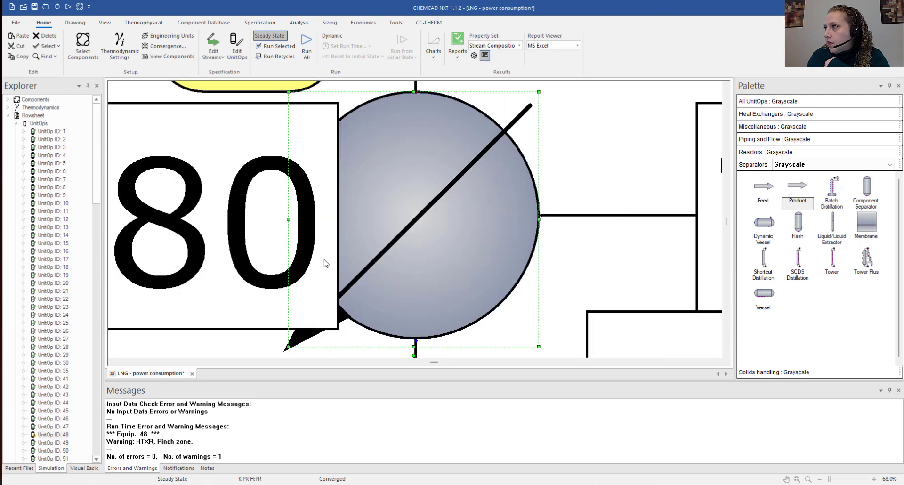
pyautogui.scroll(-4, 474, 241)
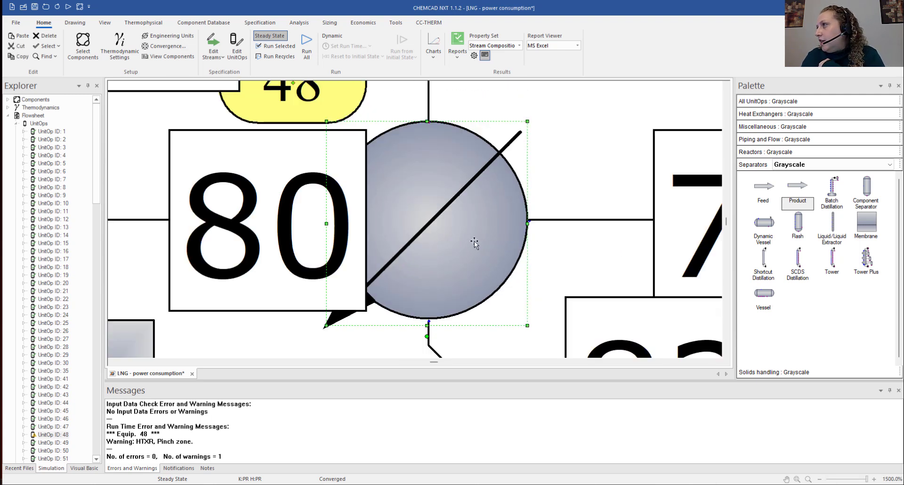
pyautogui.scroll(-2, 474, 241)
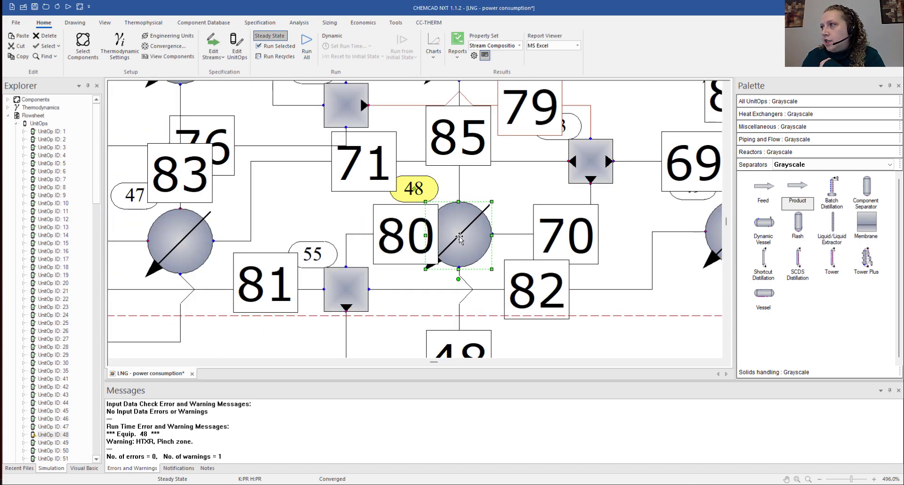
pyautogui.moveTo(455, 235)
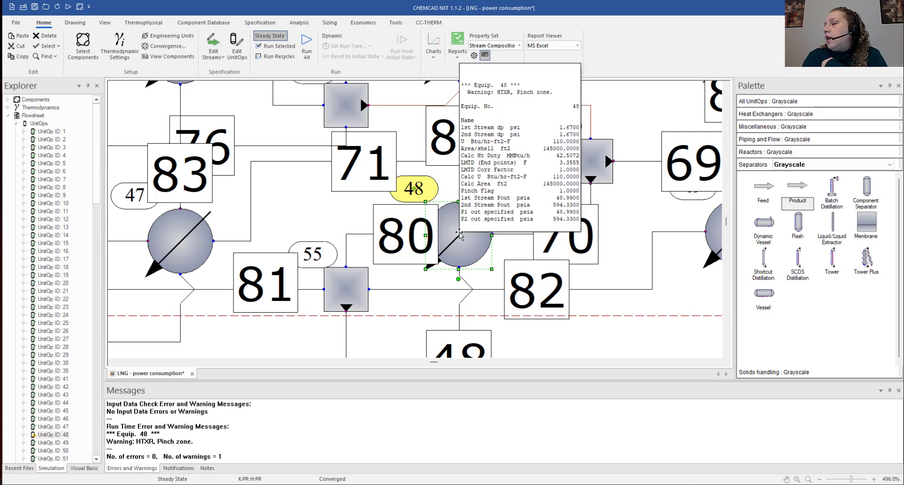
# Step: Plot exchanger 48's heat curve using 11 points and H cut with dew/bubble points, discard the Excel report, and examine the curve
pyautogui.rightClick(460, 233)
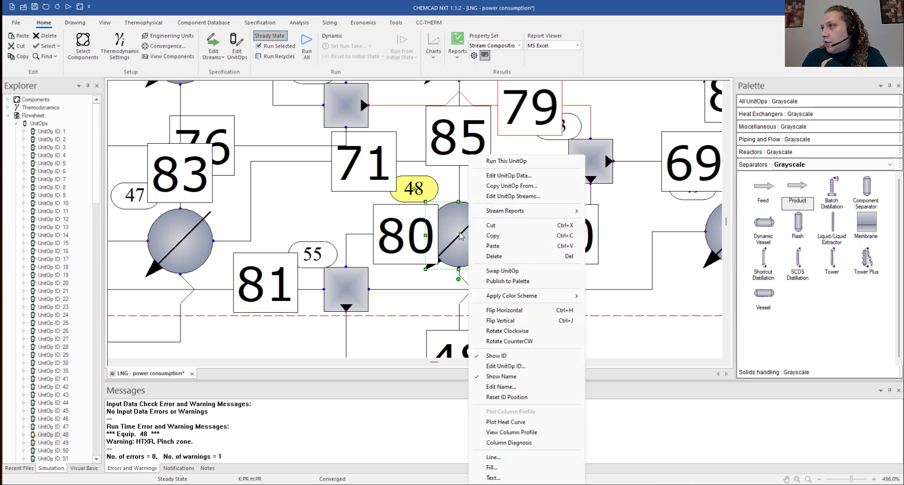
pyautogui.click(521, 423)
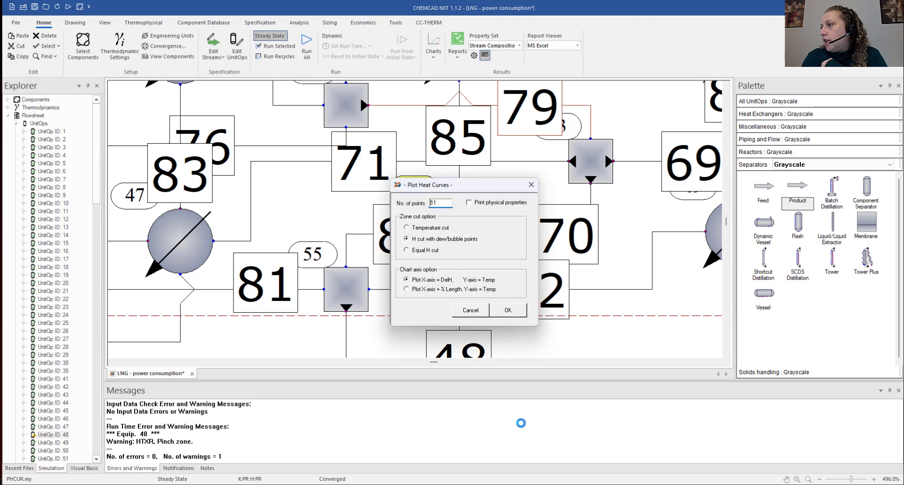
pyautogui.click(508, 310)
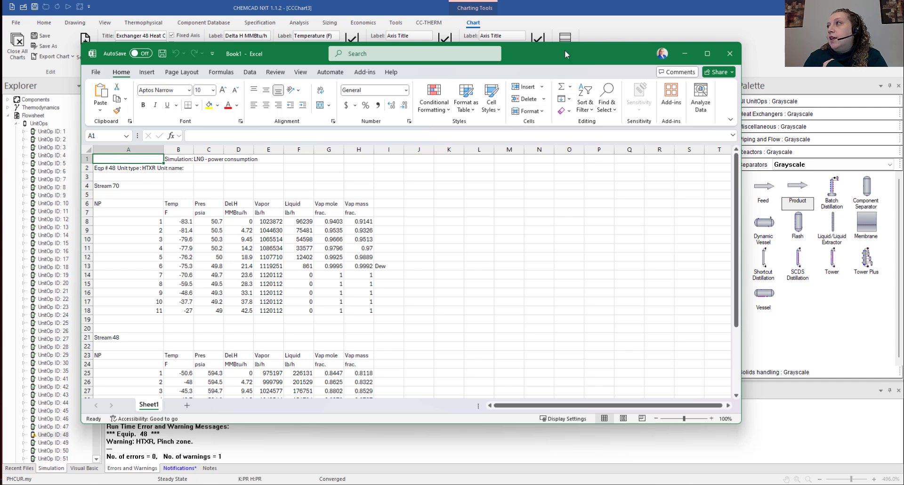
pyautogui.moveTo(564, 50); pyautogui.dragTo(604, 58)
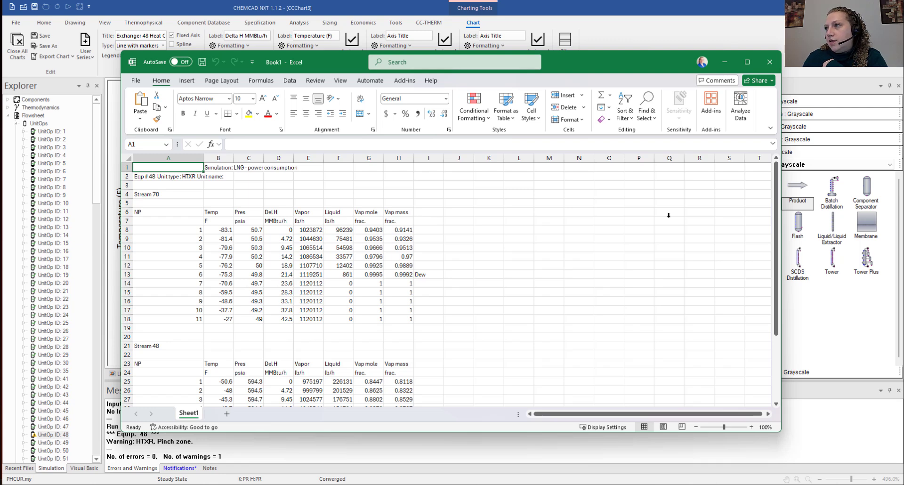
pyautogui.click(770, 62)
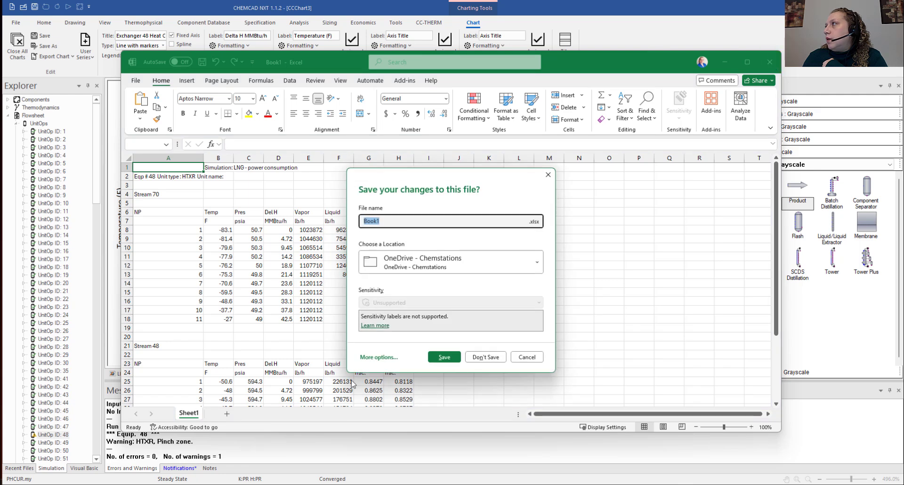
pyautogui.click(486, 357)
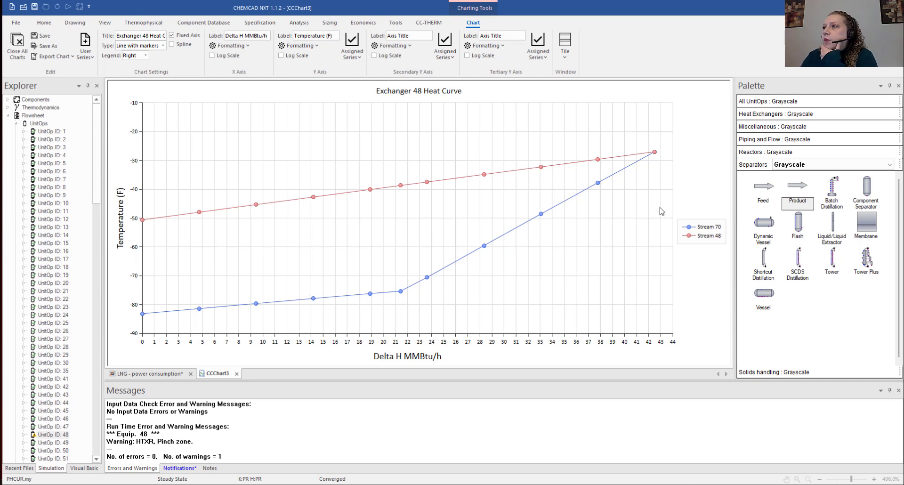
pyautogui.moveTo(654, 154)
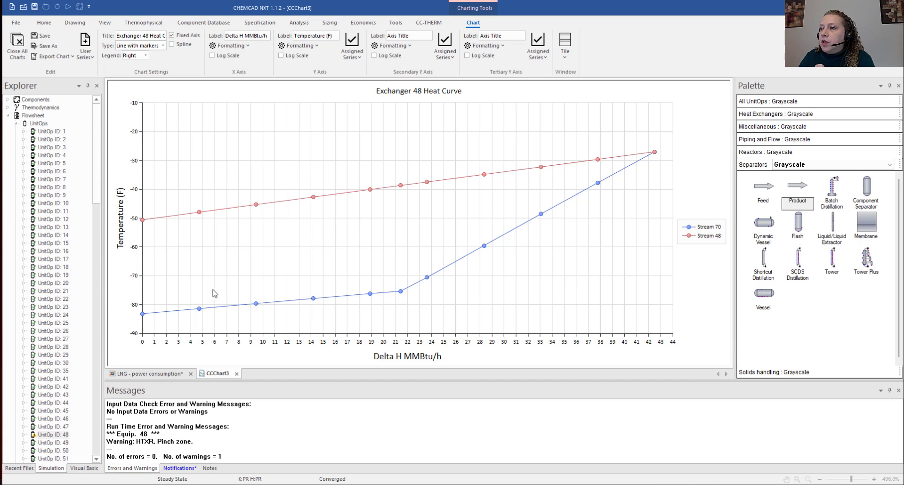
# Step: Return to the LNG power consumption flowsheet and look over the whole process with its enlarged stream numbers
pyautogui.click(140, 375)
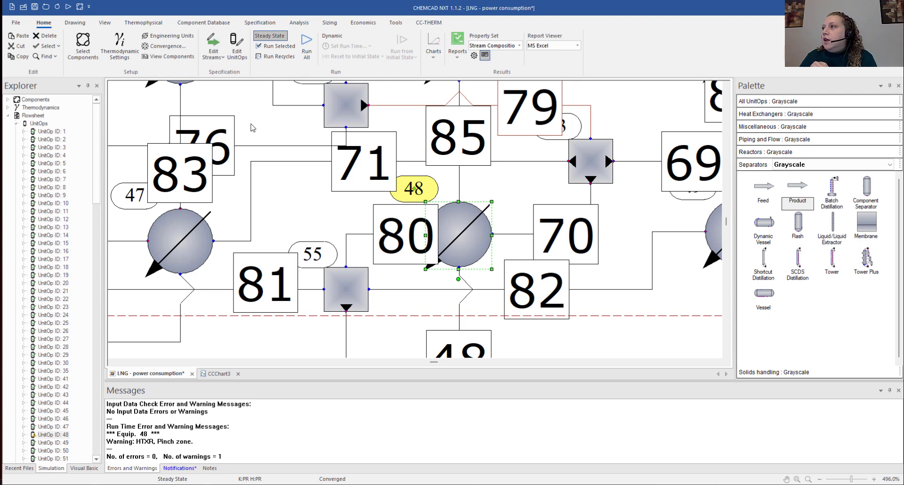
pyautogui.scroll(-3, 252, 124)
pyautogui.scroll(-2, 252, 124)
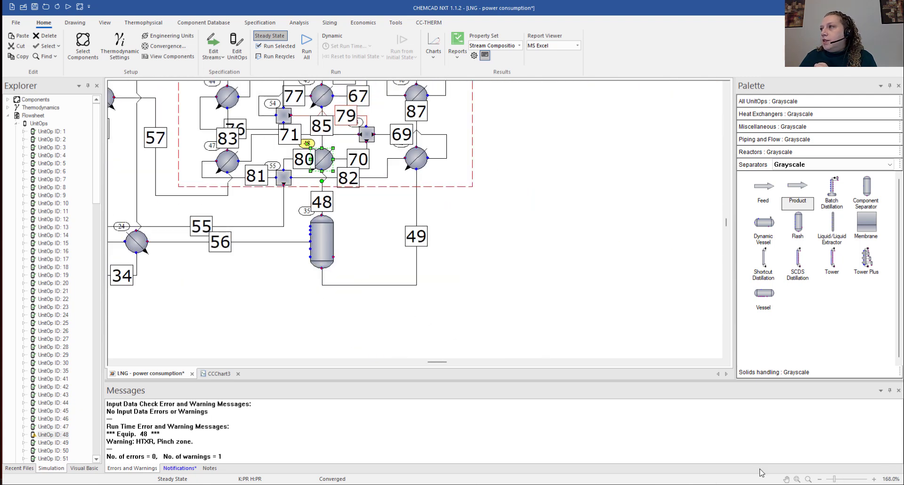
pyautogui.click(786, 479)
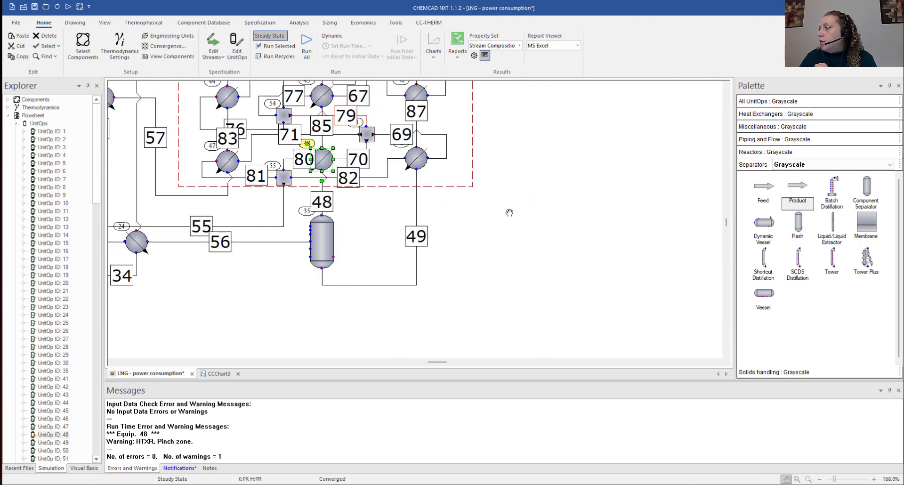
pyautogui.moveTo(508, 212); pyautogui.dragTo(551, 257)
pyautogui.scroll(-4, 551, 257)
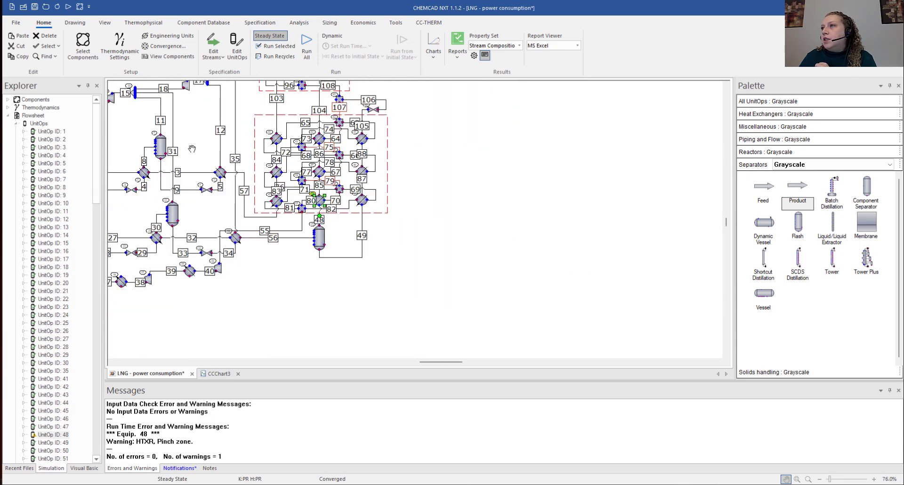
pyautogui.scroll(2, 369, 229)
pyautogui.moveTo(327, 228); pyautogui.dragTo(342, 198)
pyautogui.scroll(-1, 342, 199)
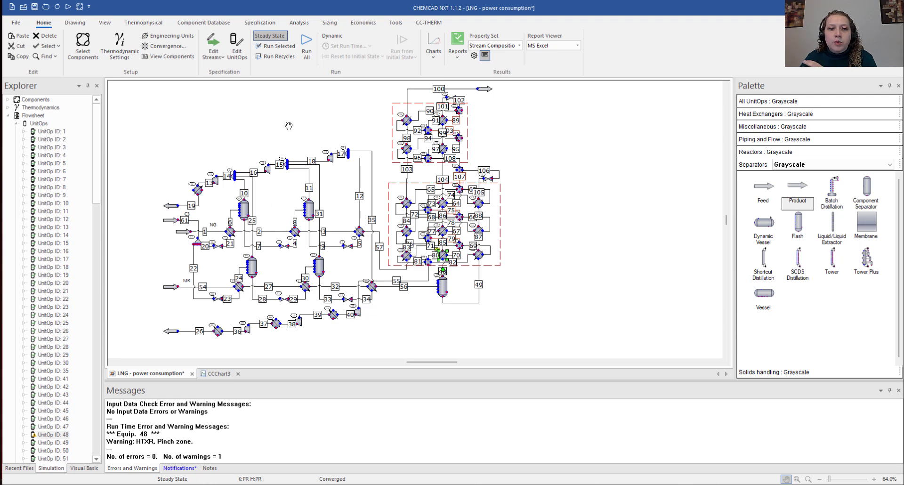
# Step: Browse for a simulation to open in My Simulations, going into Examples NXT-1.1.2 and its Gas Processing folder to view the supplied examples
pyautogui.click(23, 7)
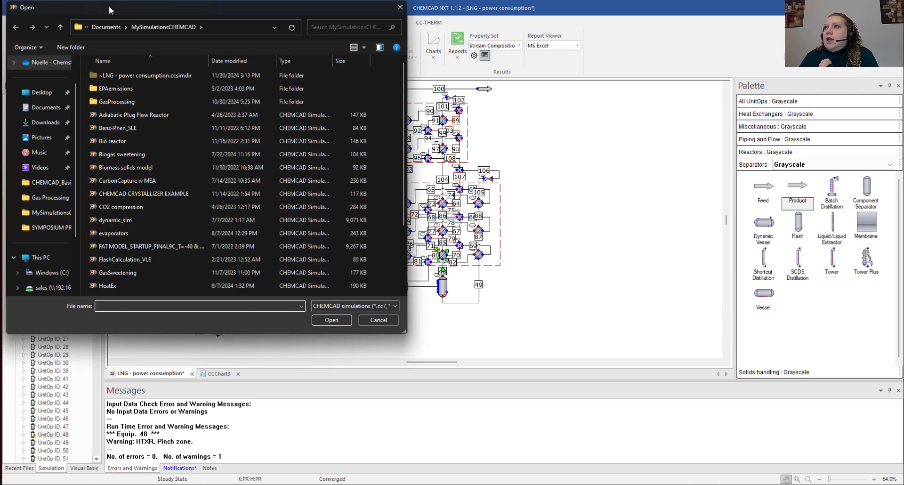
pyautogui.click(103, 26)
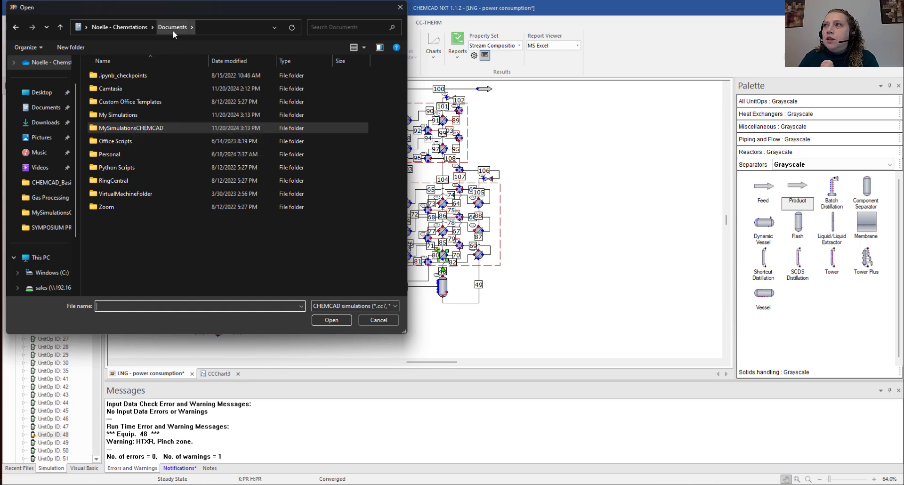
pyautogui.click(135, 116)
pyautogui.doubleClick(134, 115)
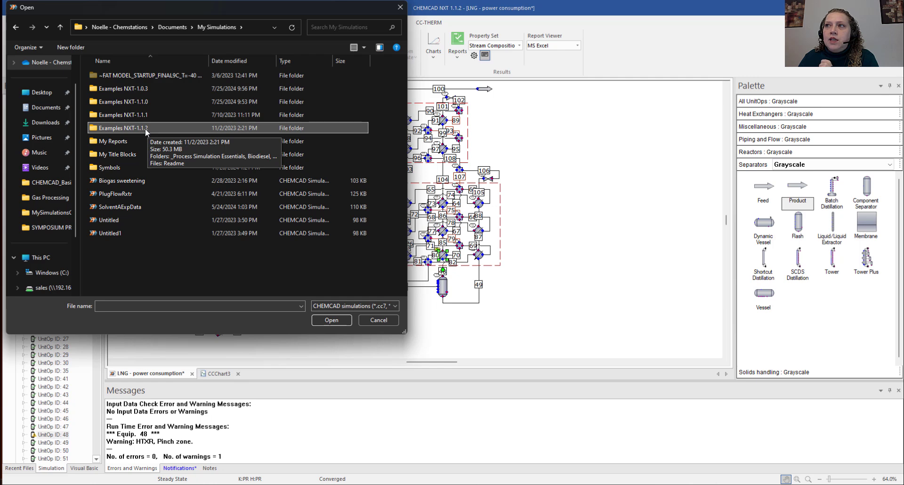
pyautogui.doubleClick(145, 129)
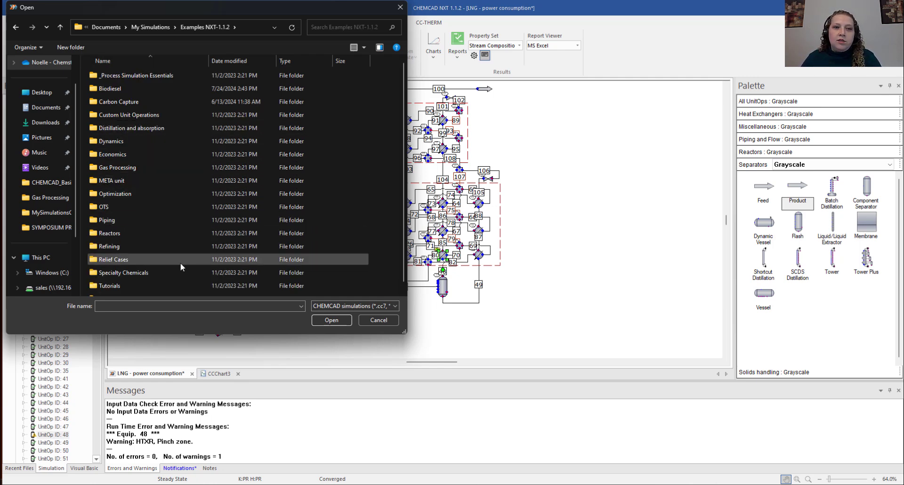
pyautogui.scroll(-1, 162, 191)
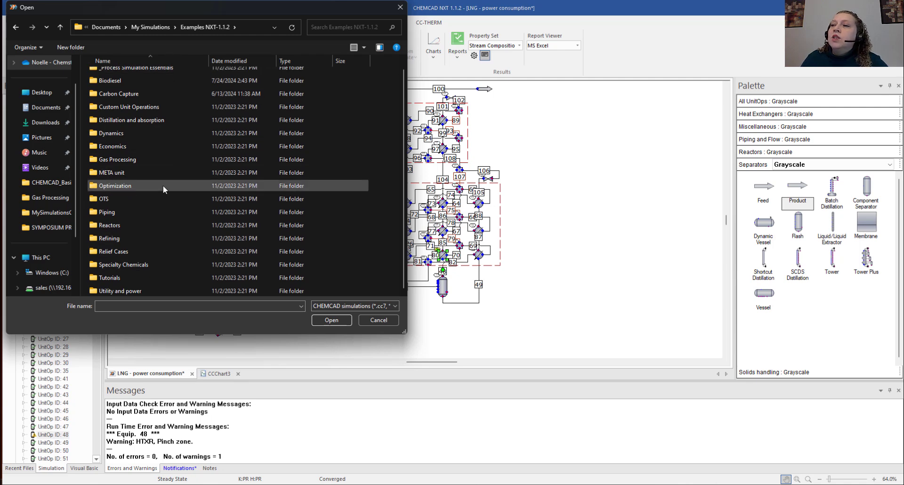
pyautogui.doubleClick(127, 162)
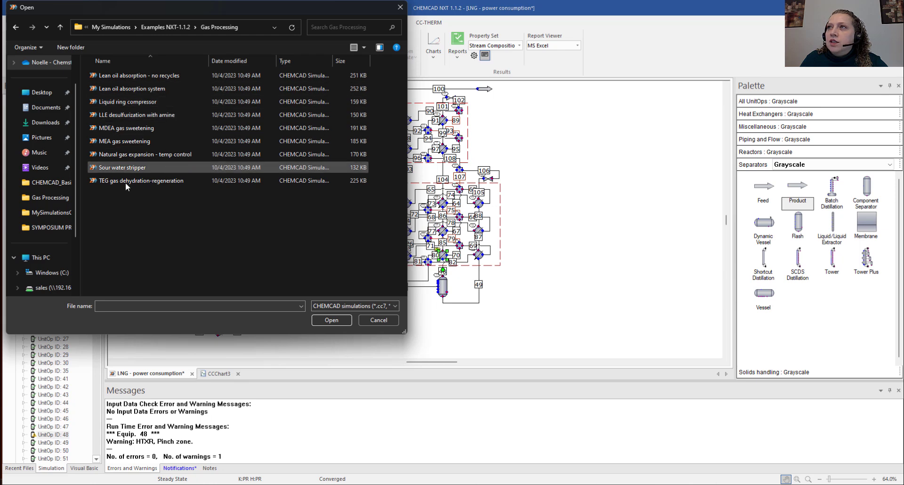
# Step: Return to the Examples NXT-1.1.2 folder, look over its example categories, and cancel without opening a simulation
pyautogui.click(161, 26)
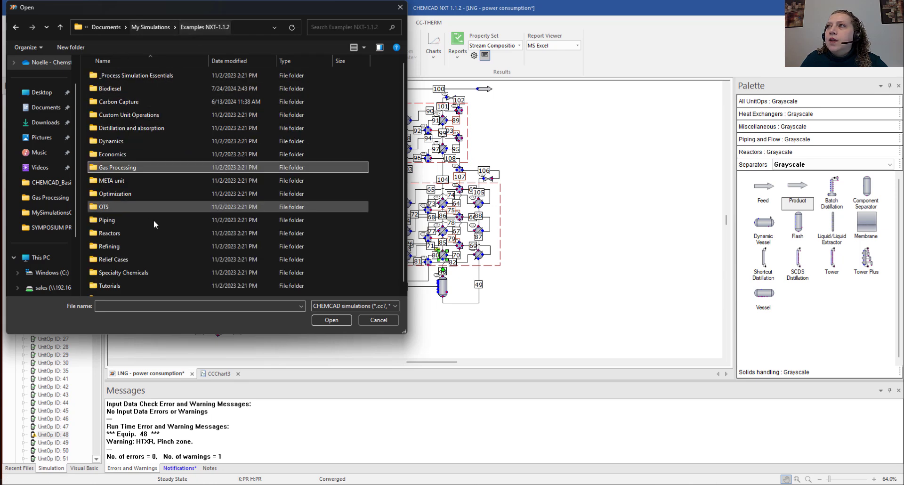
pyautogui.scroll(-1, 161, 202)
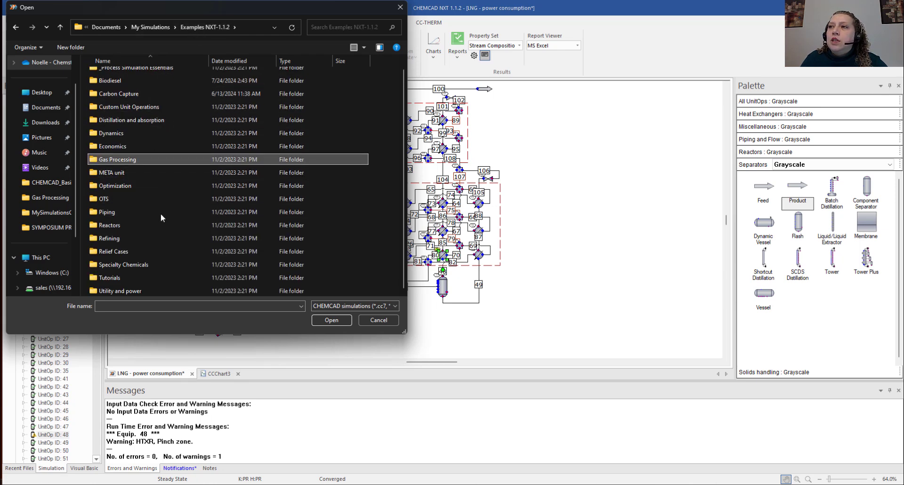
pyautogui.scroll(1, 172, 267)
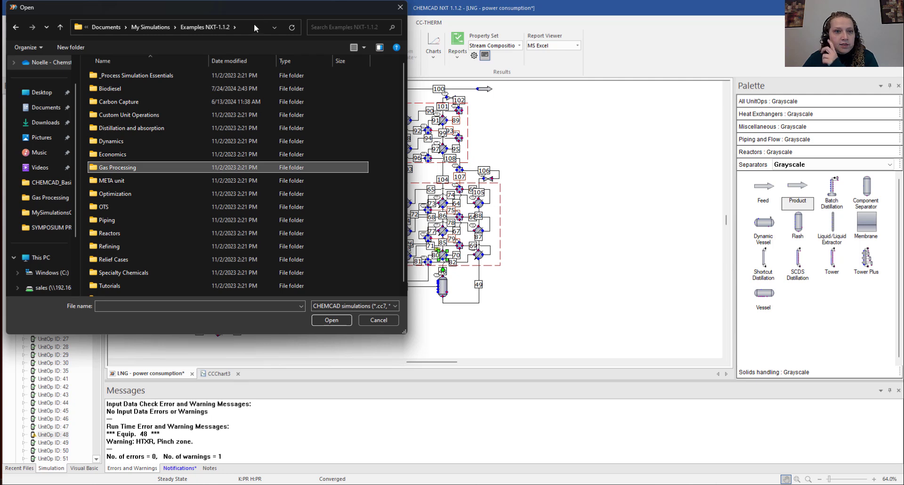
pyautogui.moveTo(253, 10); pyautogui.dragTo(289, 69)
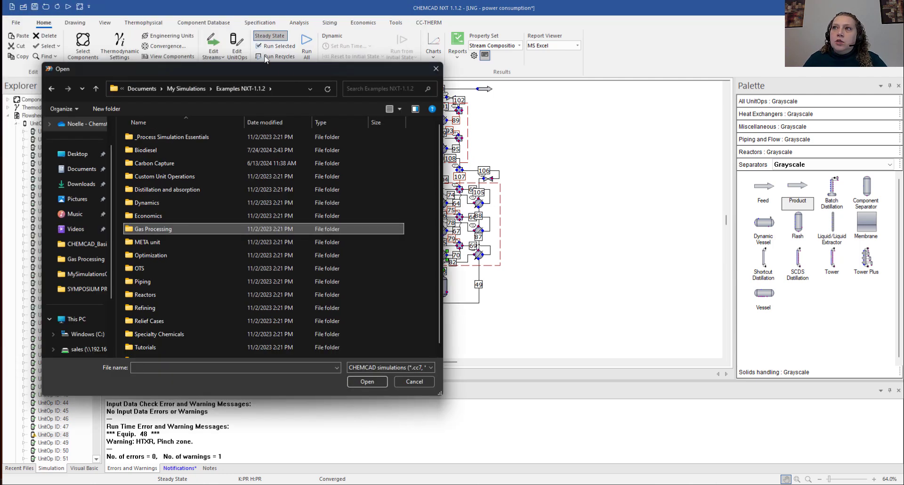
pyautogui.click(423, 384)
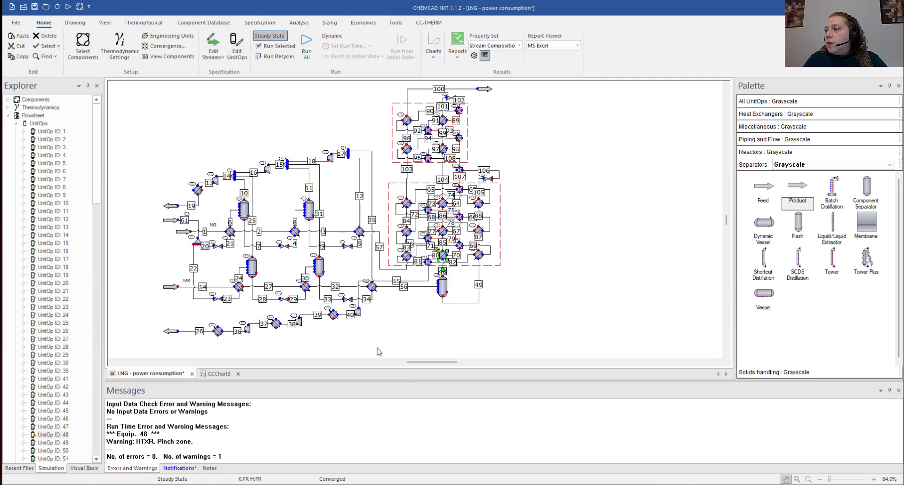
# Step: Create a new sensitivity analysis named "test" for the LNG power consumption flowsheet
pyautogui.moveTo(380, 239)
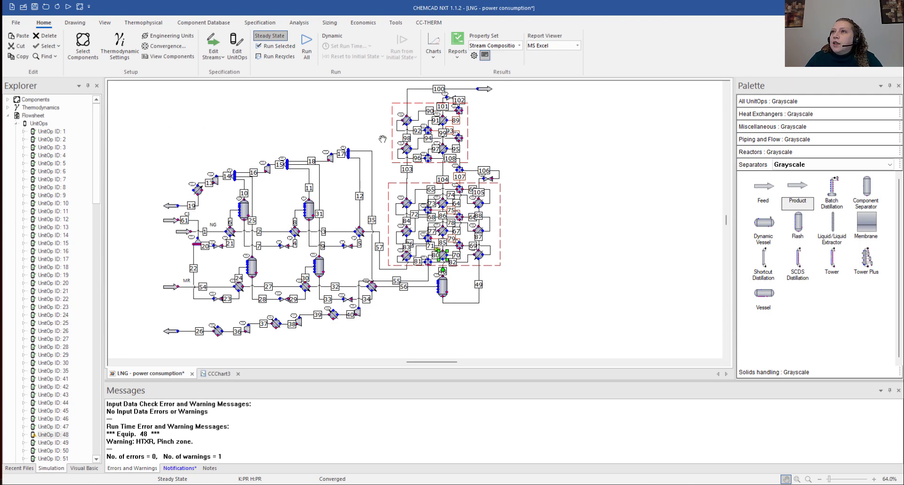
pyautogui.click(295, 26)
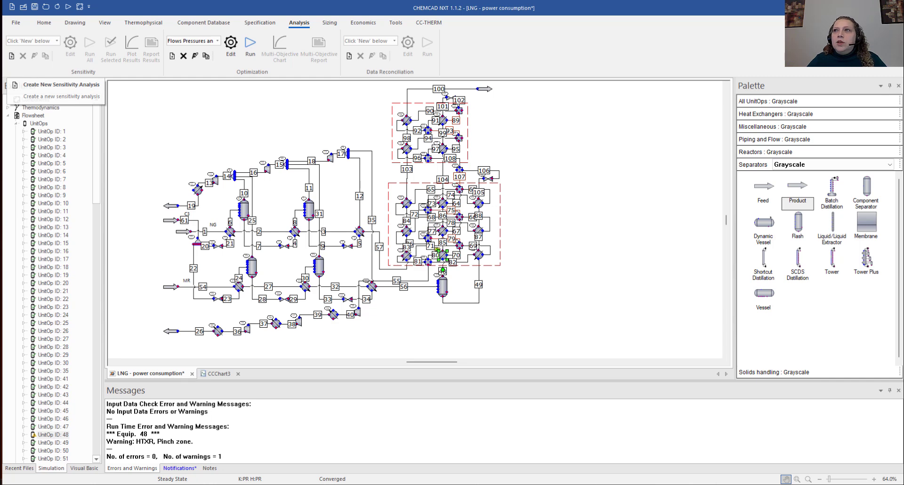
pyautogui.click(12, 57)
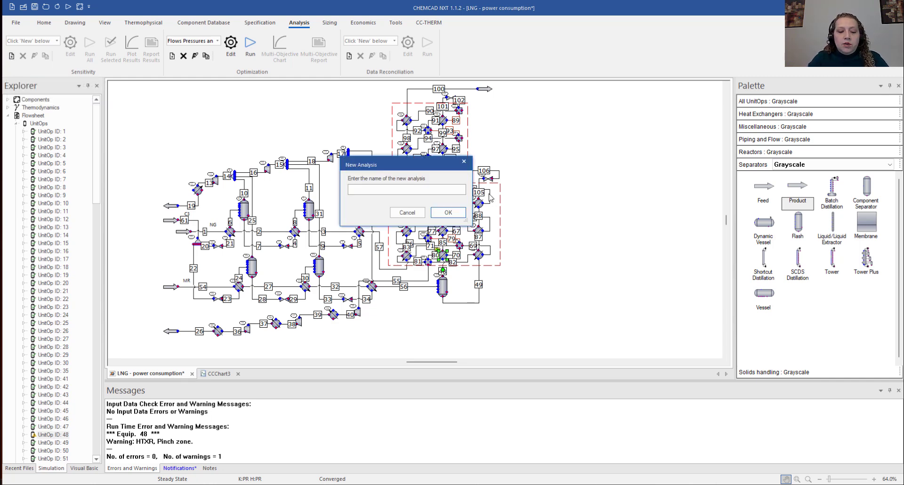
pyautogui.write('test')
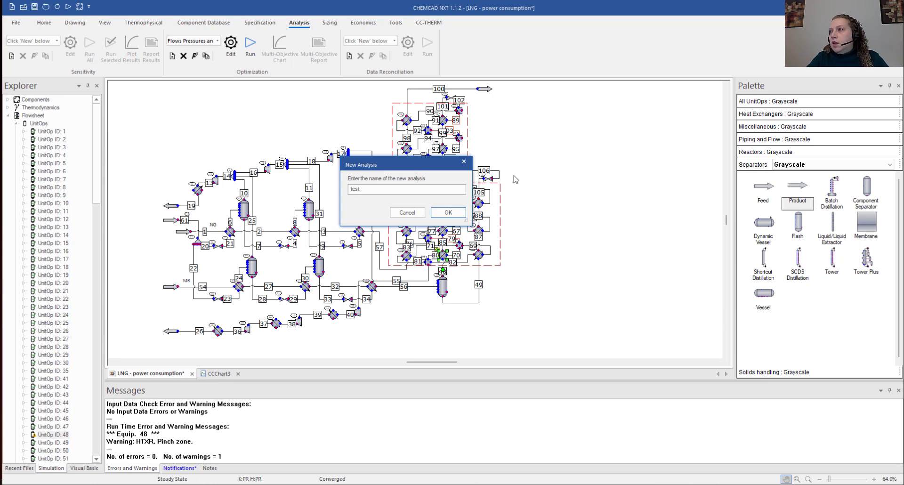
pyautogui.click(448, 213)
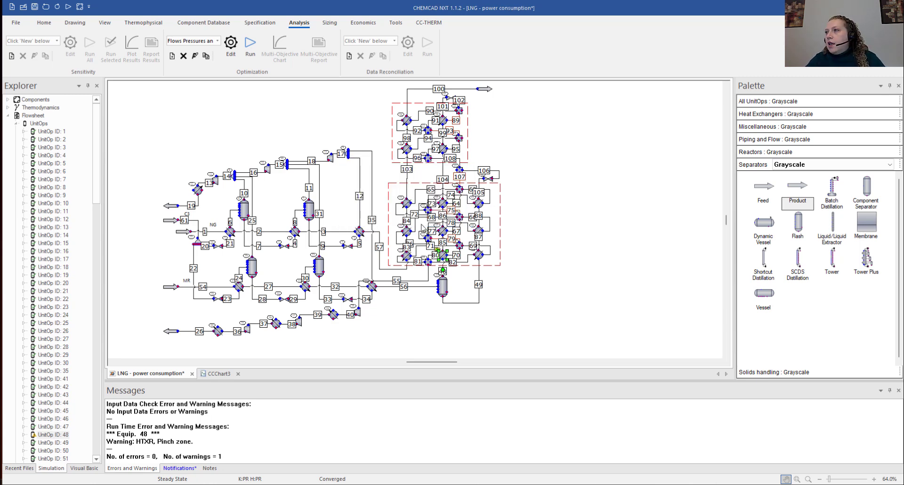
# Step: Pick UnitOp 1 for the Independent 1 variable, examine the variables it offers, and cancel the sensitivity analysis edits
pyautogui.moveTo(565, 81); pyautogui.dragTo(360, 110)
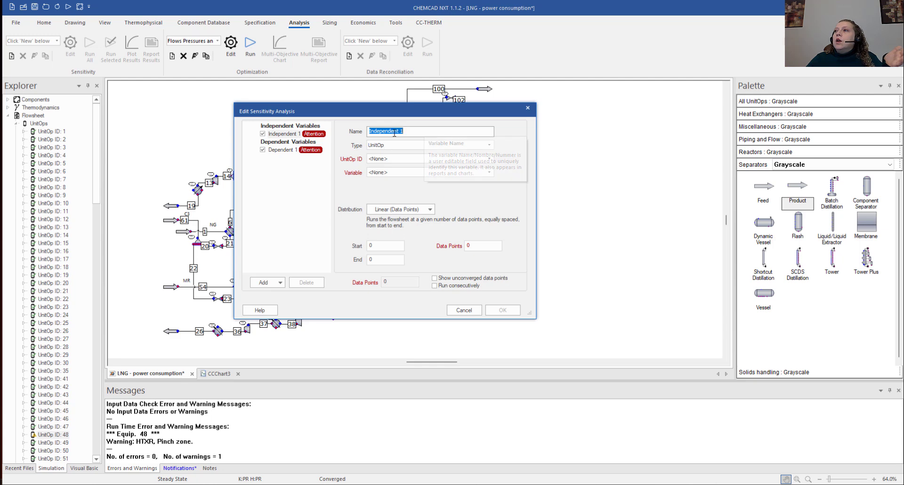
pyautogui.click(392, 146)
pyautogui.click(392, 147)
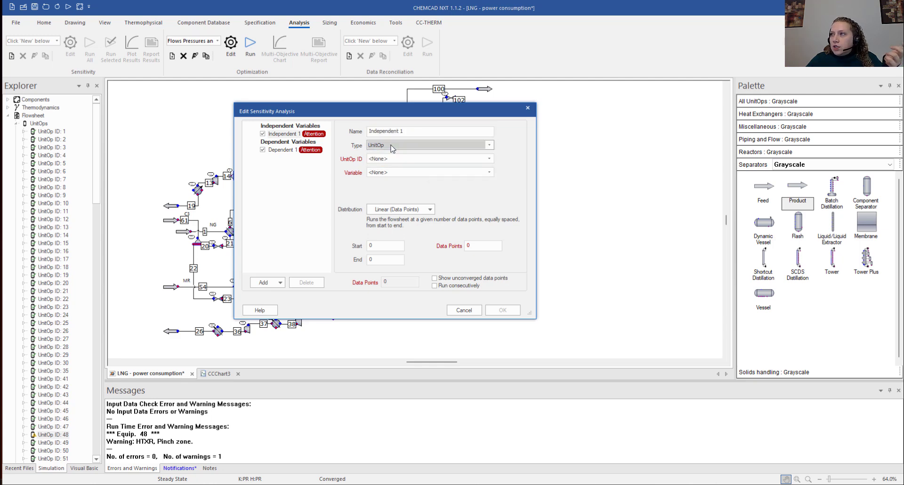
pyautogui.click(392, 160)
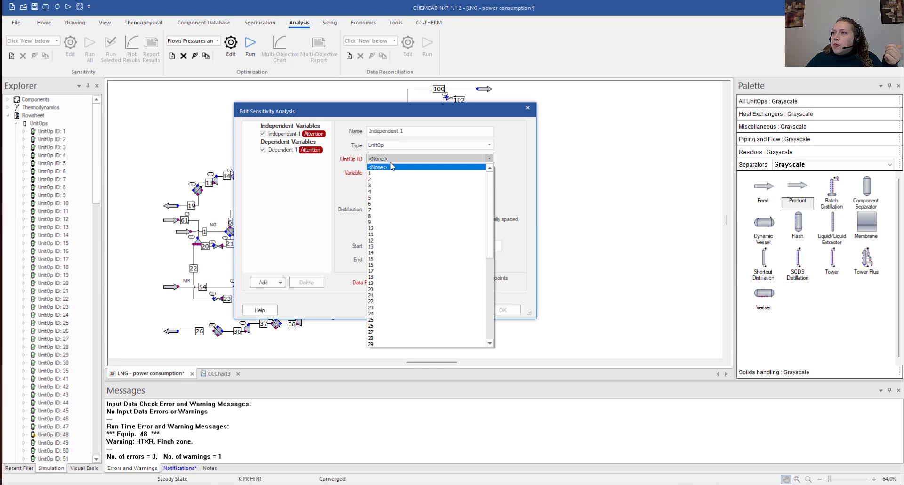
pyautogui.click(391, 166)
pyautogui.click(382, 159)
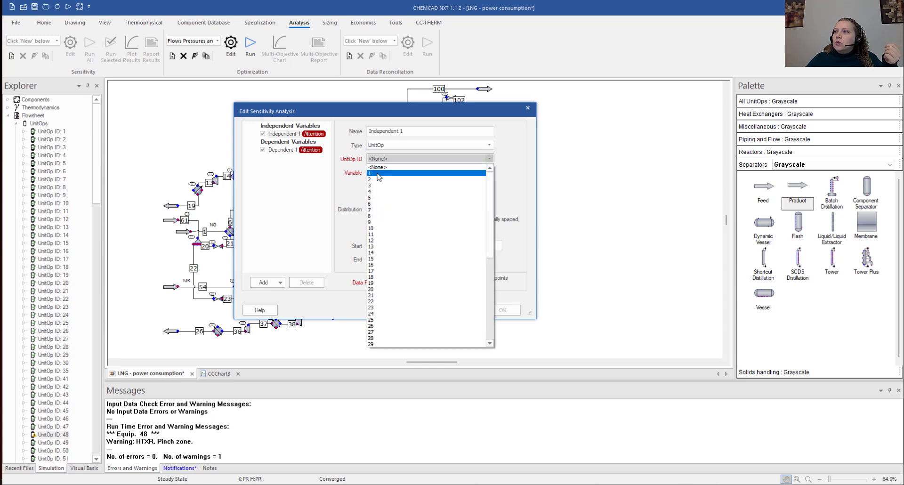
pyautogui.click(378, 173)
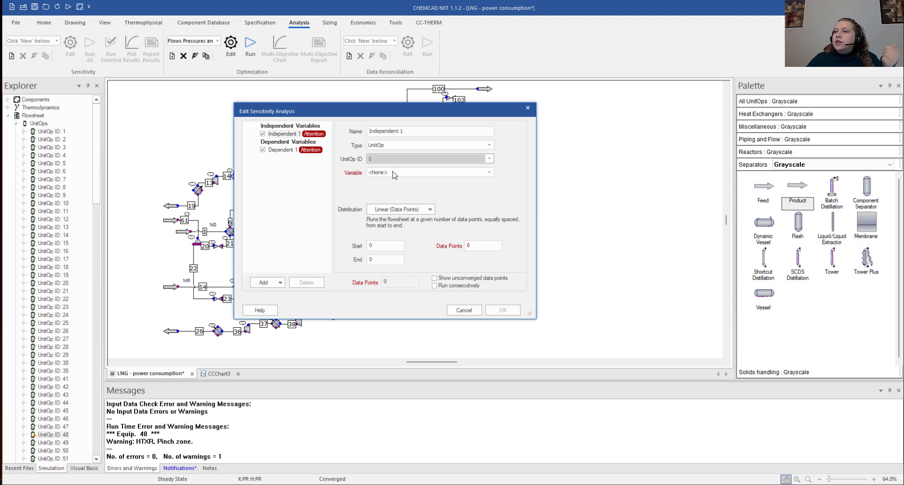
pyautogui.click(393, 173)
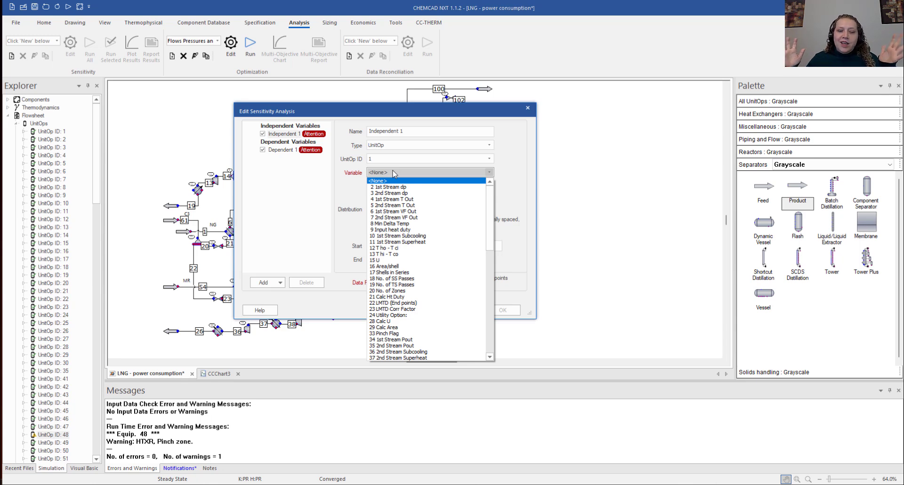
pyautogui.click(516, 175)
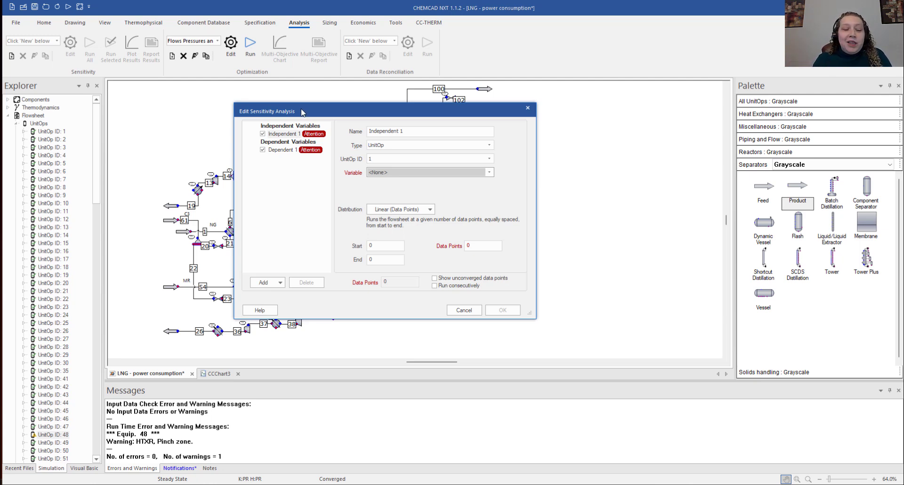
pyautogui.moveTo(302, 113); pyautogui.dragTo(332, 113)
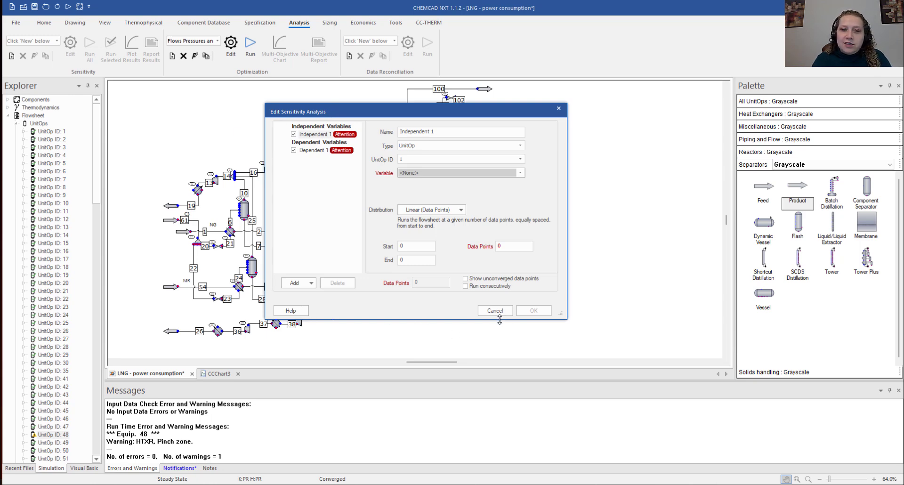
pyautogui.click(495, 311)
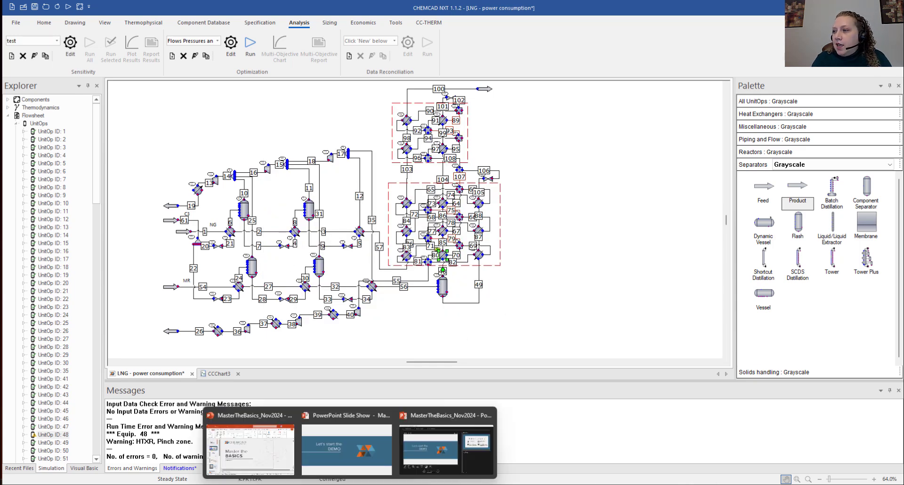
# Step: Switch to the PowerPoint slide show and advance to the Guidelines & Best Practices slide
pyautogui.click(353, 461)
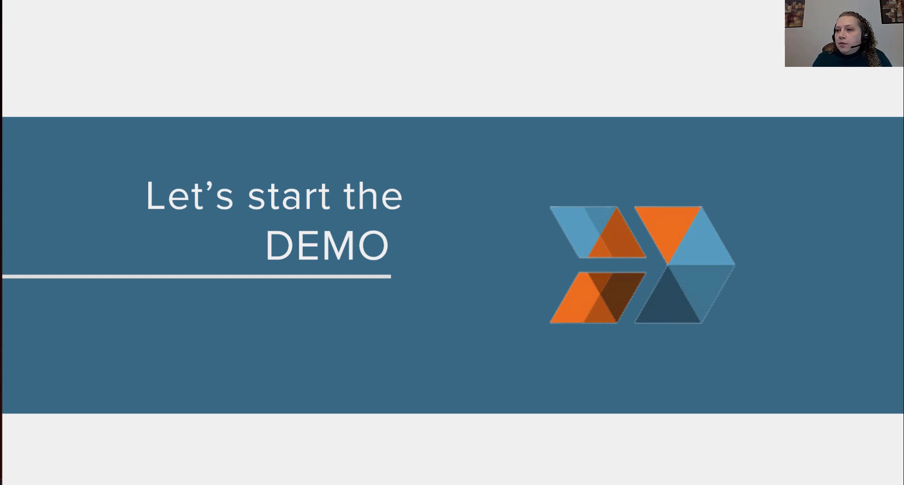
pyautogui.press('Right')
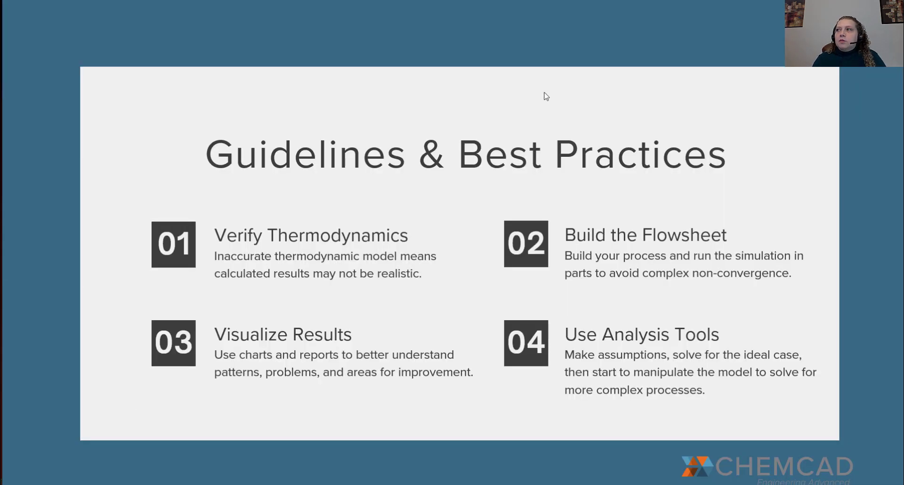